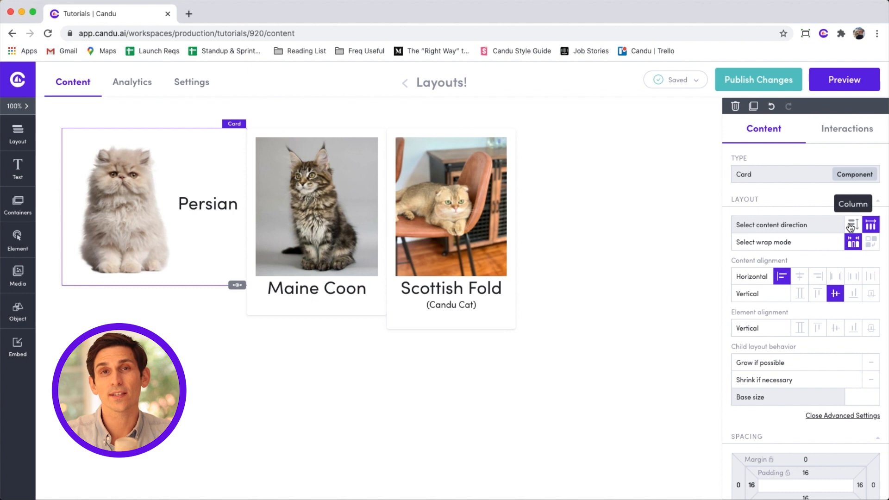
# Switch the Persian card's contents to a column layout.
pyautogui.click(850, 227)
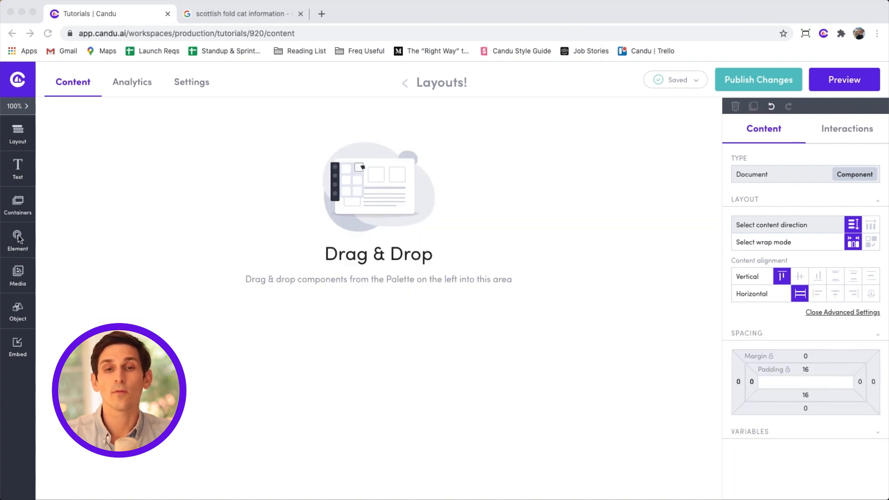
# Add a card to the Layouts! page with Row direction and Start alignment.
pyautogui.click(19, 206)
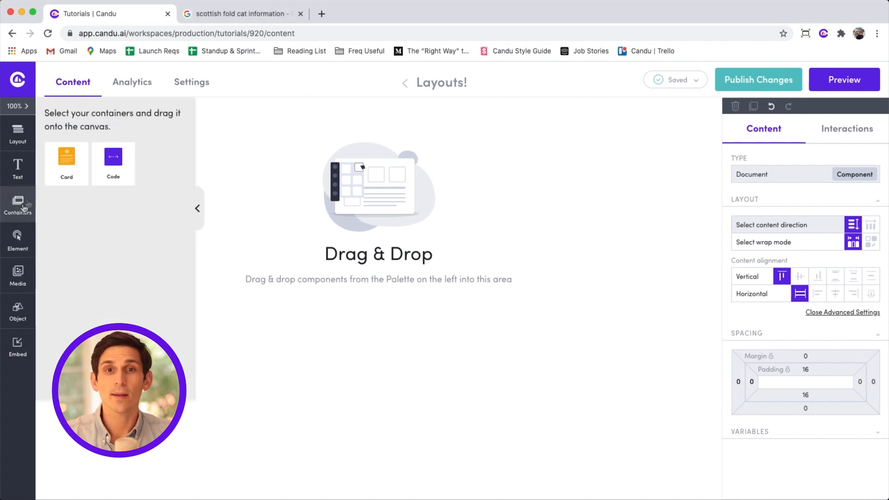
pyautogui.moveTo(58, 163); pyautogui.dragTo(270, 162)
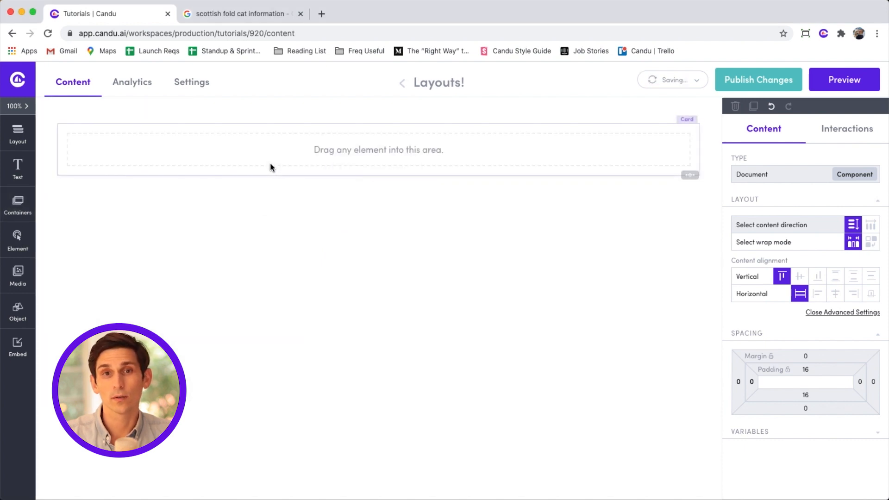
pyautogui.click(872, 226)
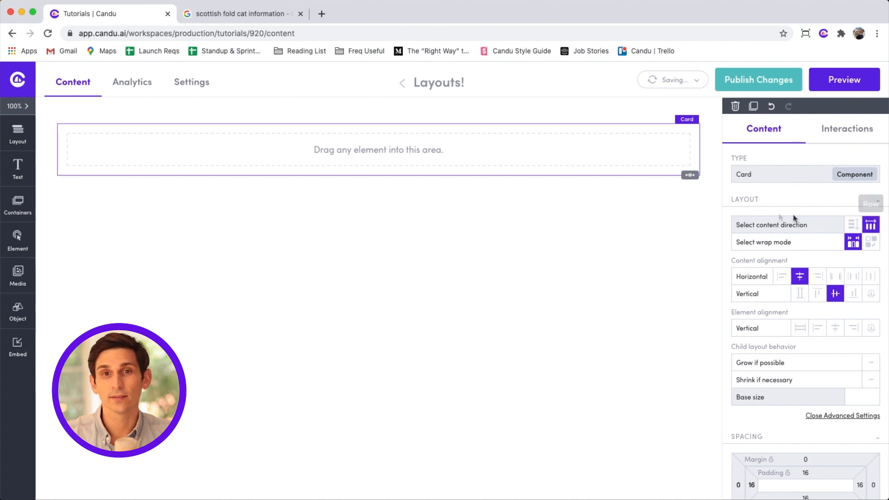
pyautogui.click(782, 277)
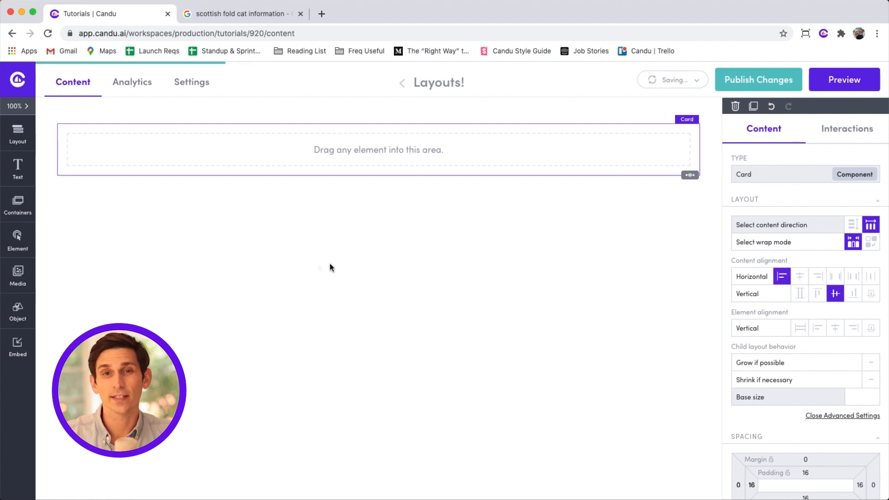
# Place an image in the card showing maine-coon-cat.jpg from the Media Library.
pyautogui.click(18, 274)
pyautogui.moveTo(65, 159); pyautogui.dragTo(211, 153)
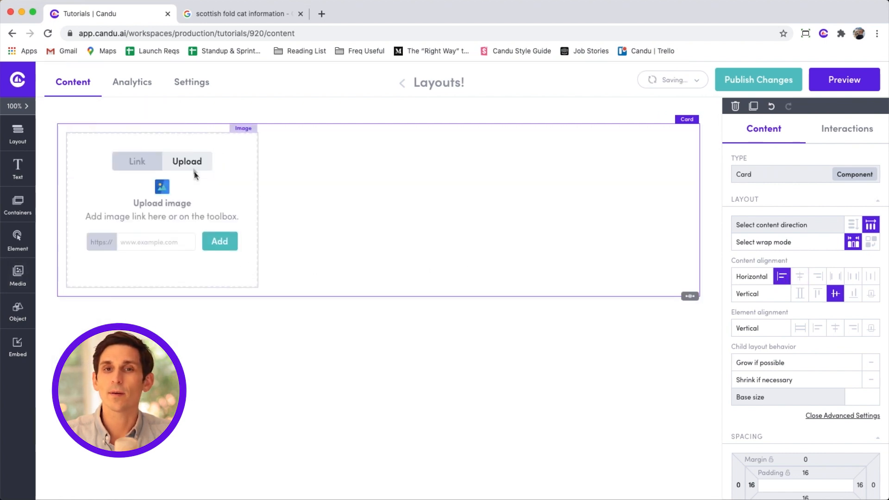
pyautogui.click(191, 159)
pyautogui.click(180, 262)
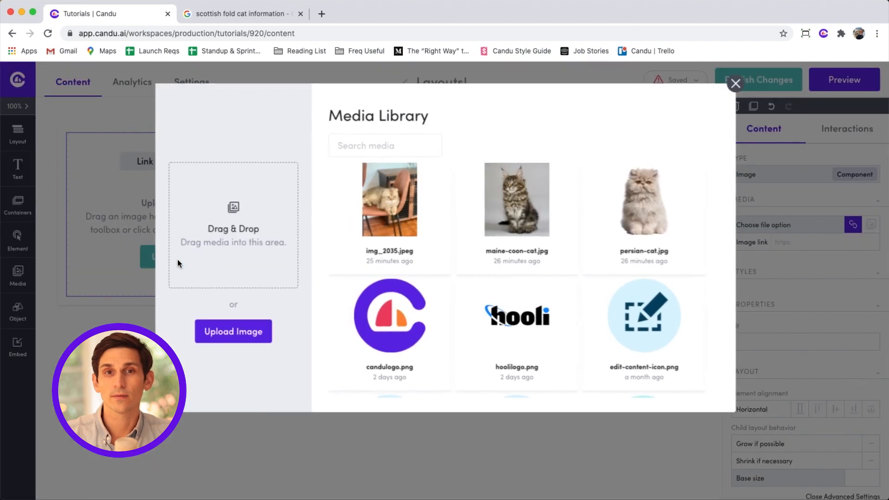
pyautogui.click(536, 218)
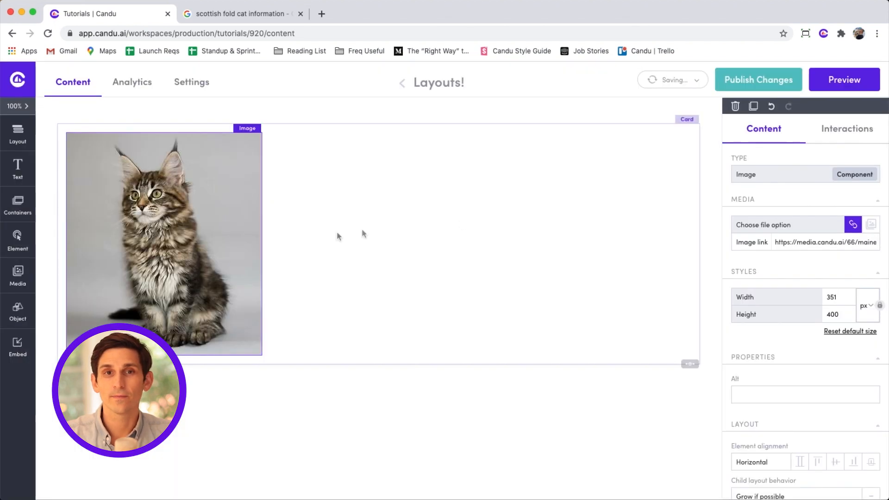
# Add a Header 3 heading beside the cat image reading 'Maine Coon'.
pyautogui.click(20, 176)
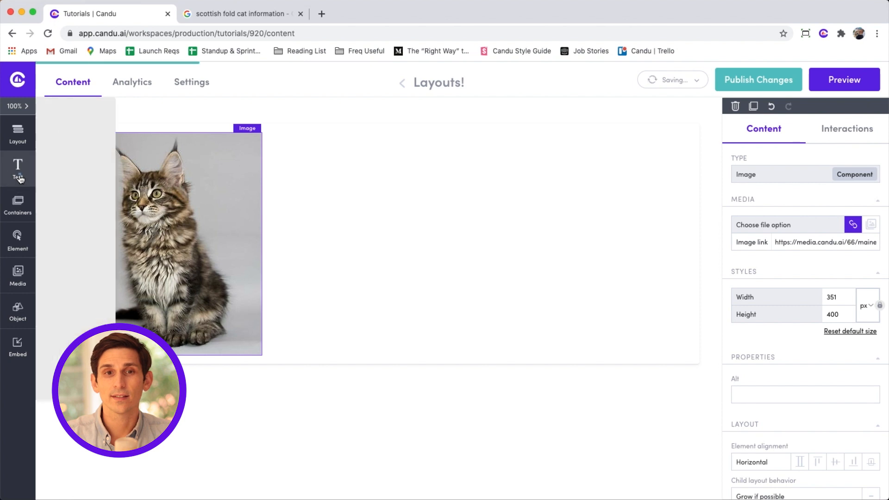
pyautogui.moveTo(79, 222); pyautogui.dragTo(354, 212)
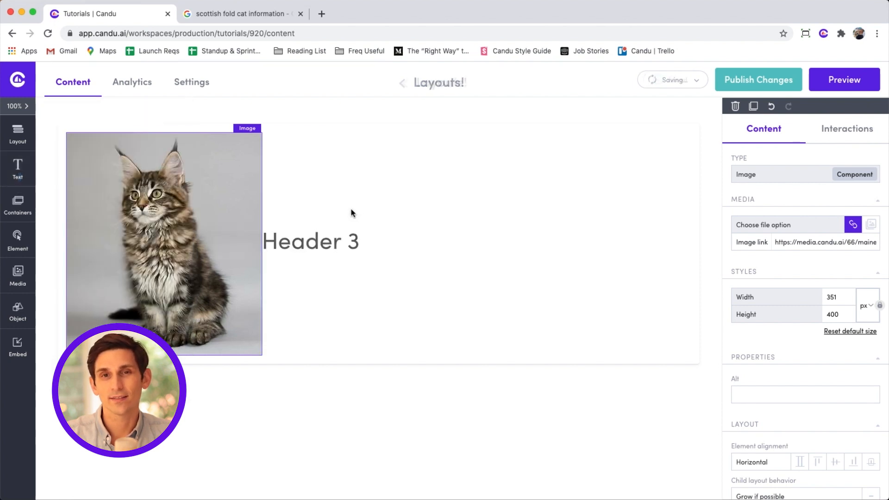
pyautogui.click(300, 246)
pyautogui.tripleClick(300, 245)
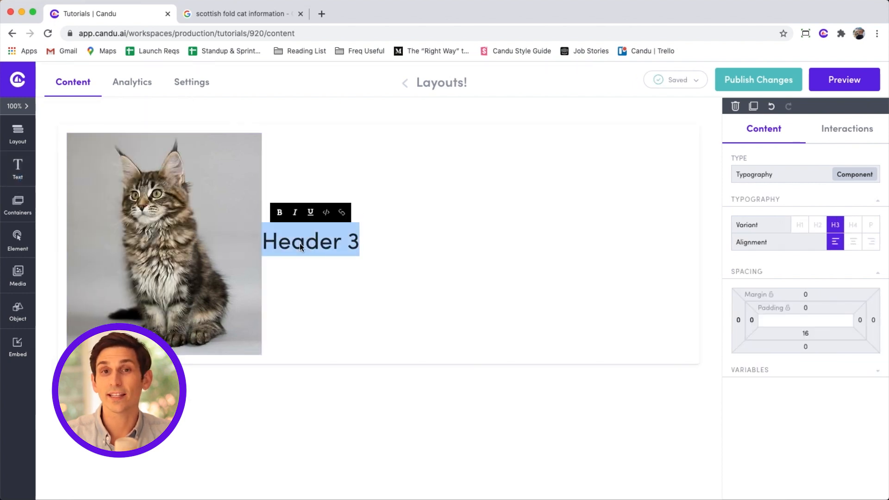
pyautogui.write('Maine Coon Cat')
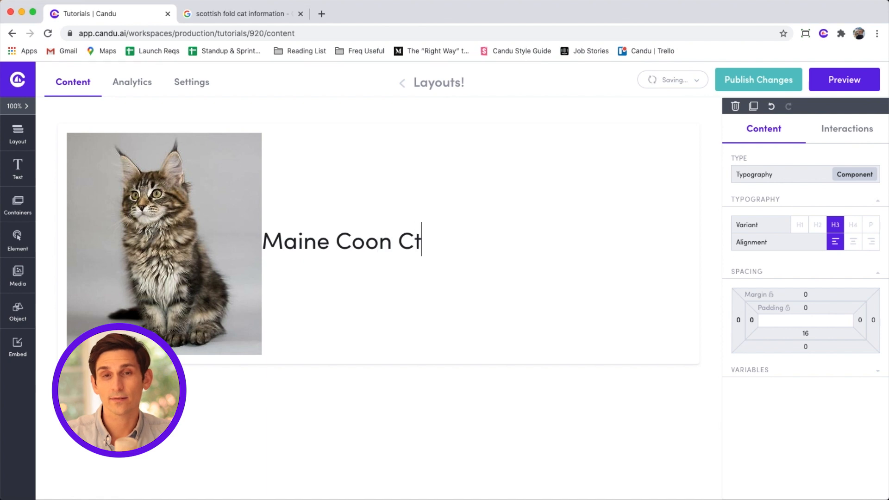
# Add a paragraph below the heading reading 'This is a type of cat'.
pyautogui.click(17, 169)
pyautogui.moveTo(81, 282); pyautogui.dragTo(291, 262)
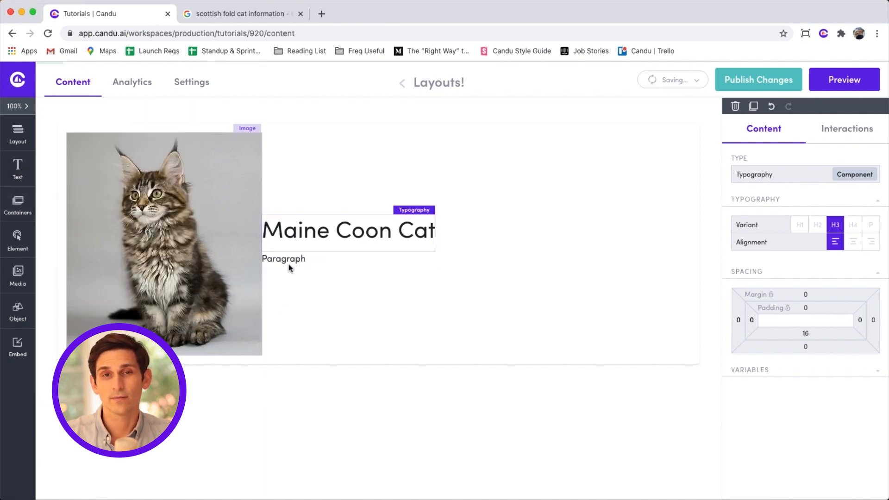
pyautogui.doubleClick(283, 259)
pyautogui.write('This')
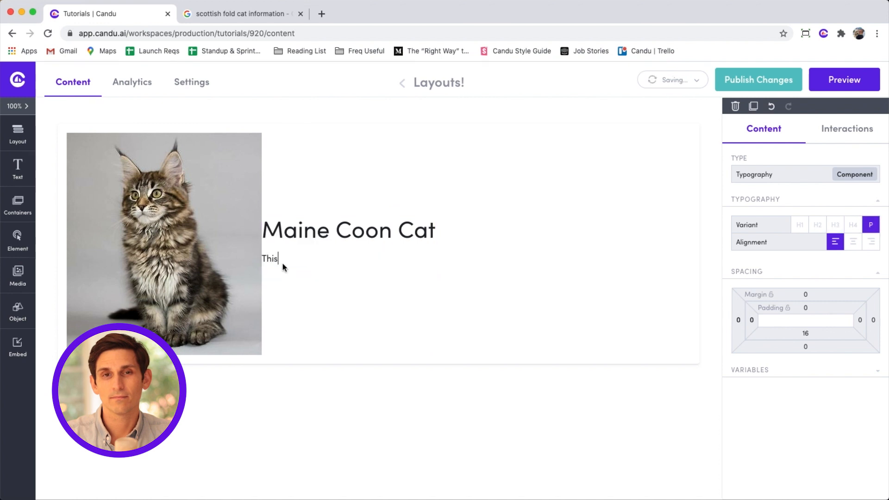
pyautogui.write(' is a type of cat')
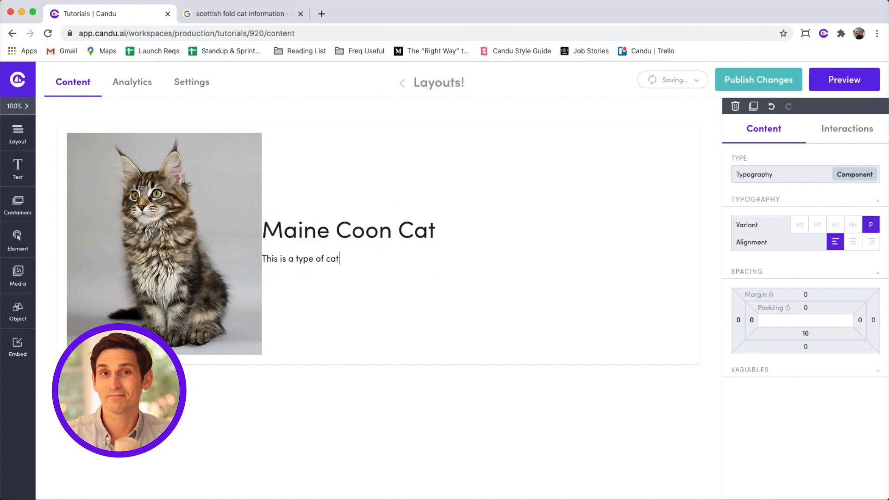
# Add a button to the card labelled 'Learn More'.
pyautogui.click(18, 250)
pyautogui.moveTo(152, 153); pyautogui.dragTo(476, 255)
pyautogui.click(465, 243)
pyautogui.click(466, 242)
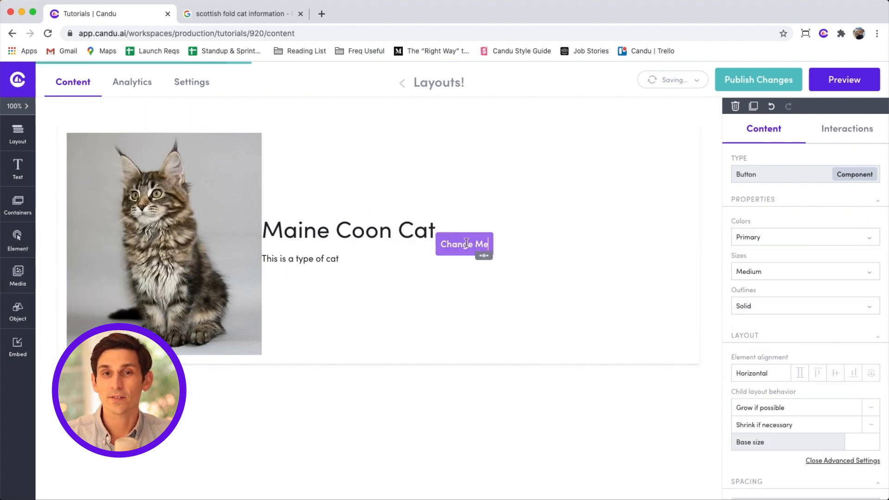
pyautogui.tripleClick(466, 243)
pyautogui.write('Learn More')
pyautogui.press('Escape')
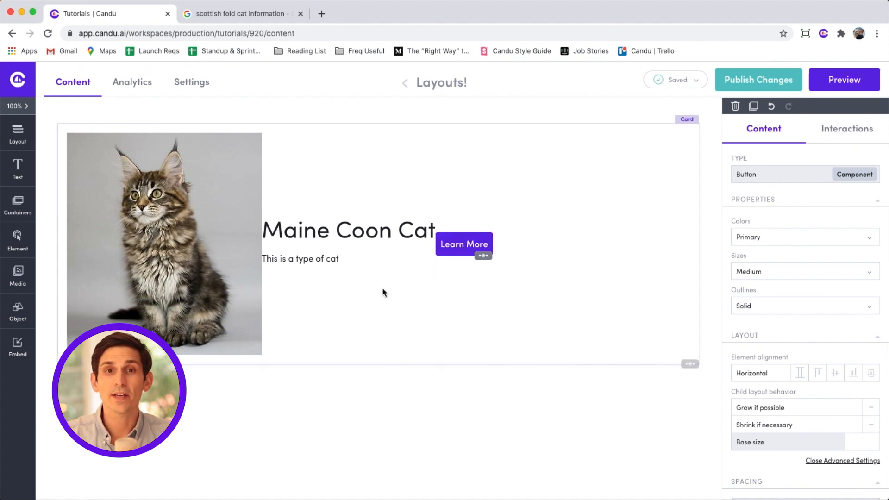
# Delete the heading, text and button, and put a Panel beside the cat image.
pyautogui.click(406, 227)
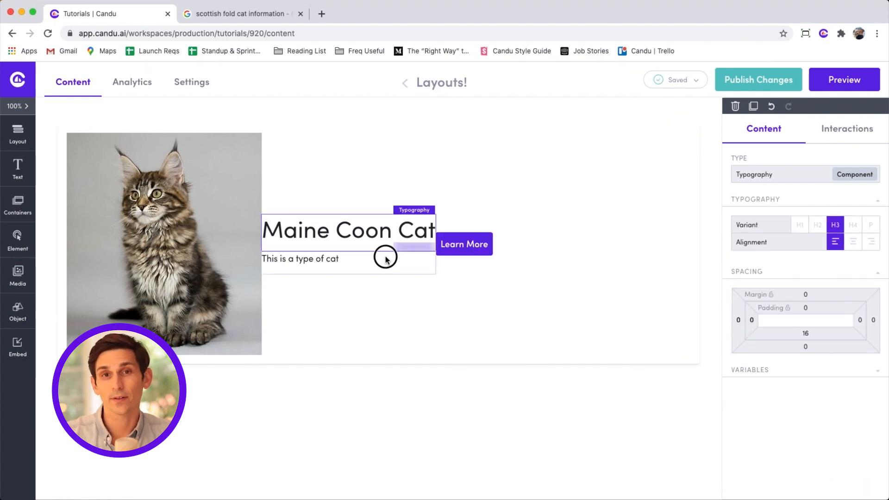
pyautogui.keyDown('shift'); pyautogui.click(477, 243); pyautogui.keyUp('shift')
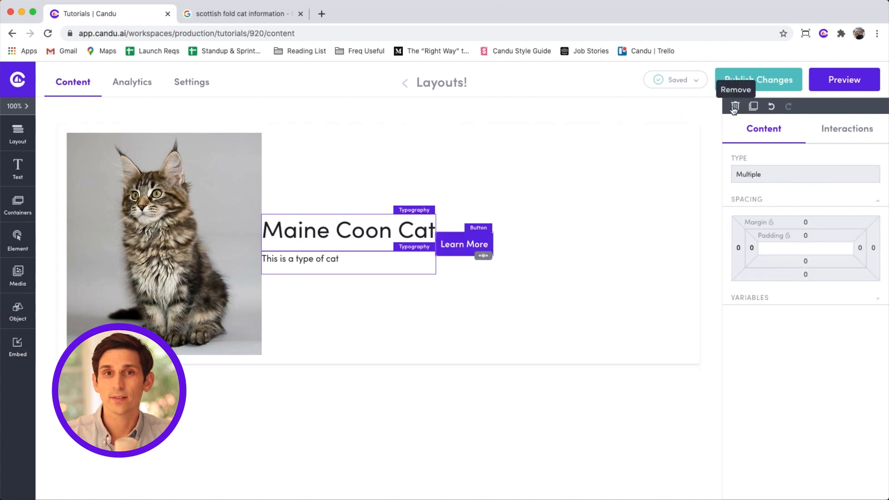
pyautogui.click(728, 107)
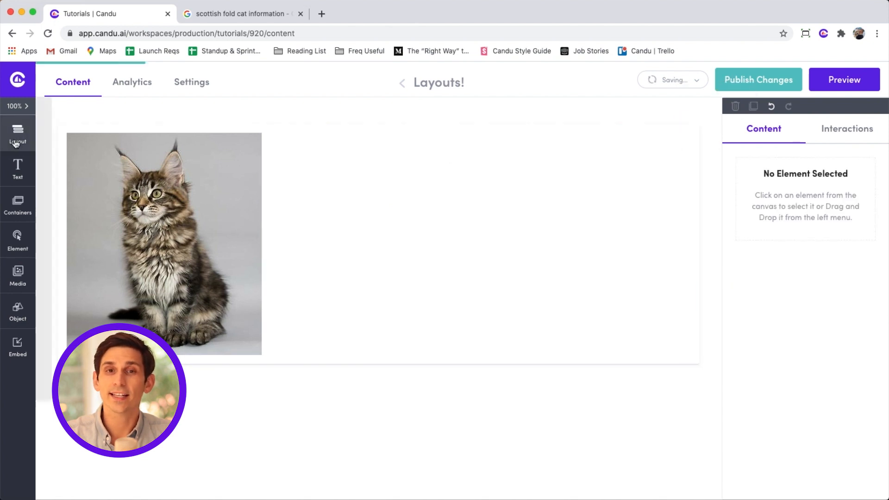
pyautogui.click(27, 149)
pyautogui.moveTo(61, 164); pyautogui.dragTo(268, 235)
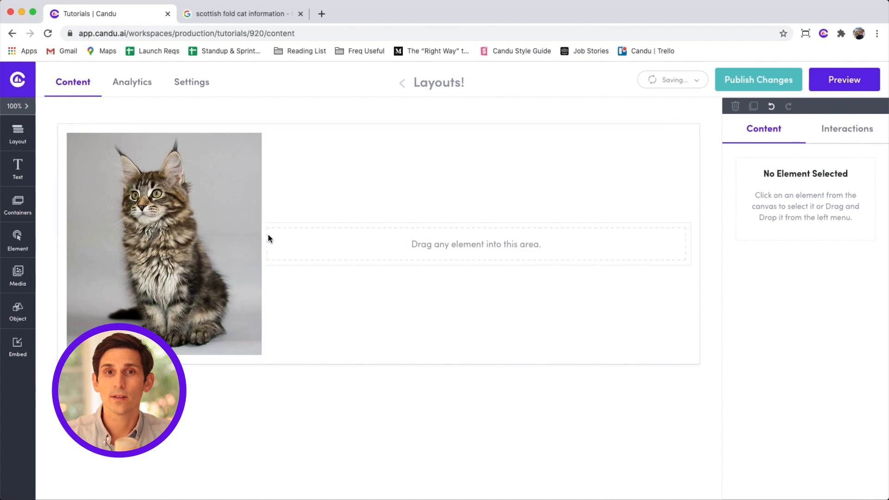
pyautogui.click(273, 235)
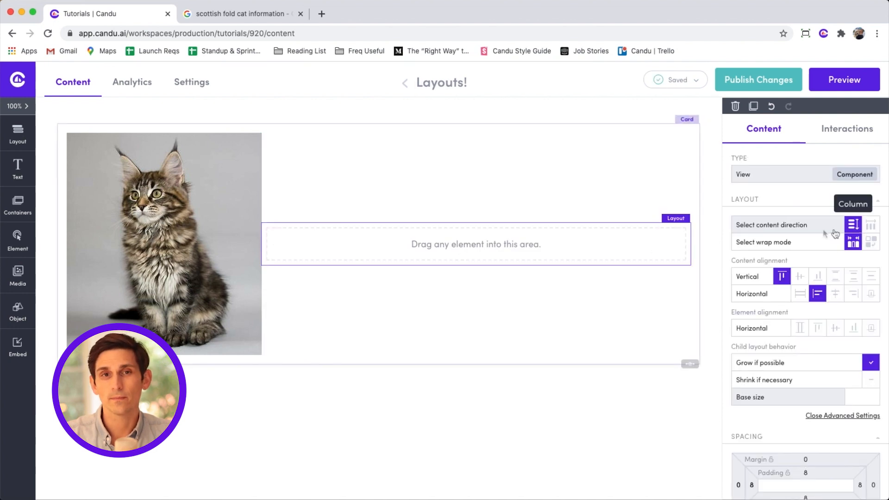
# Fill the panel with a 'Maine Coon Cat' Header 3 and 'This is a type of cat.' paragraph.
pyautogui.click(18, 169)
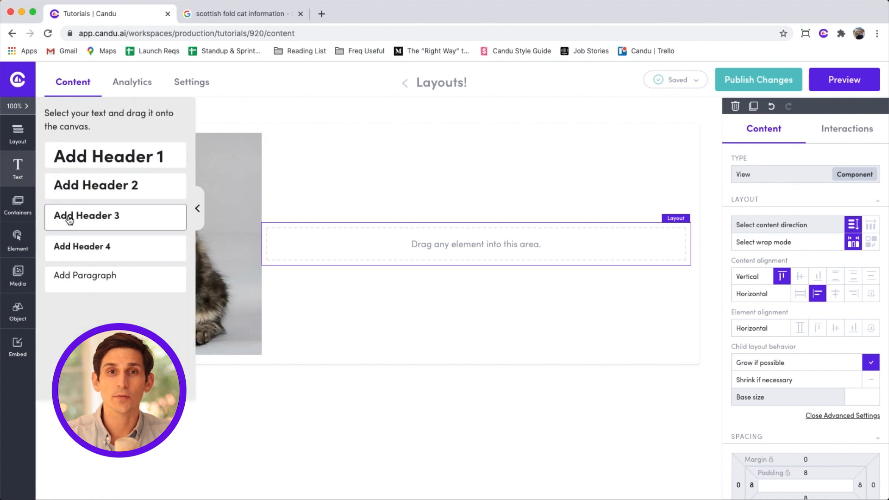
pyautogui.moveTo(70, 220); pyautogui.dragTo(297, 244)
pyautogui.write('Maine Coon Cat')
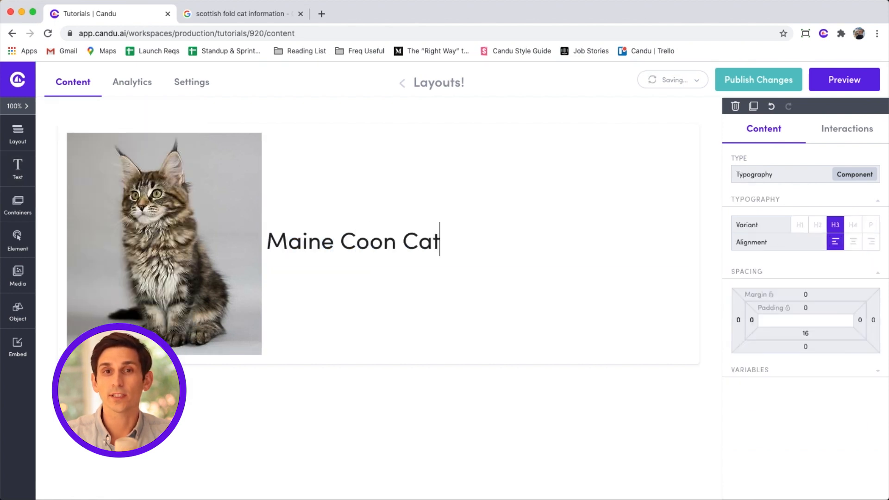
pyautogui.click(18, 171)
pyautogui.moveTo(84, 331); pyautogui.dragTo(301, 260)
pyautogui.write('This is a type of cat.')
# Add a 'Learn More!' button below the paragraph.
pyautogui.click(17, 239)
pyautogui.moveTo(149, 160); pyautogui.dragTo(287, 274)
pyautogui.doubleClick(287, 274)
pyautogui.write('Learn More!')
pyautogui.press('Escape')
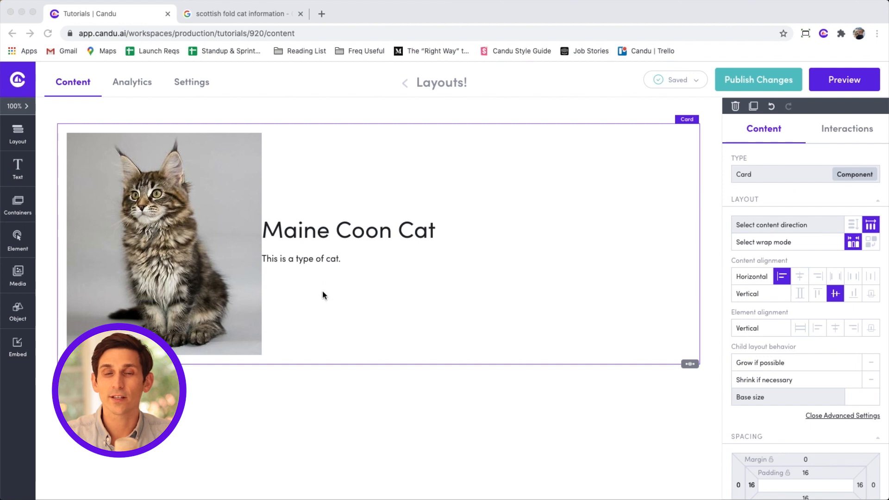
# Try column and row directions, cycle the horizontal alignments, and settle on Start.
pyautogui.click(853, 225)
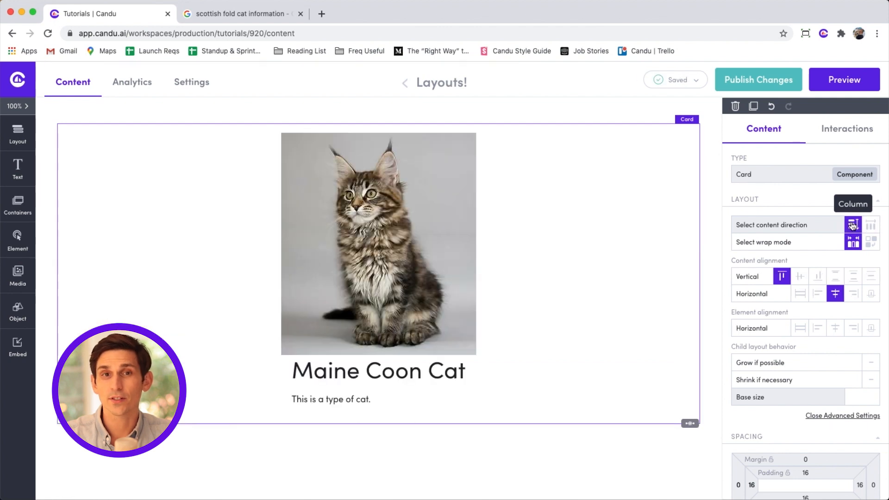
pyautogui.click(871, 225)
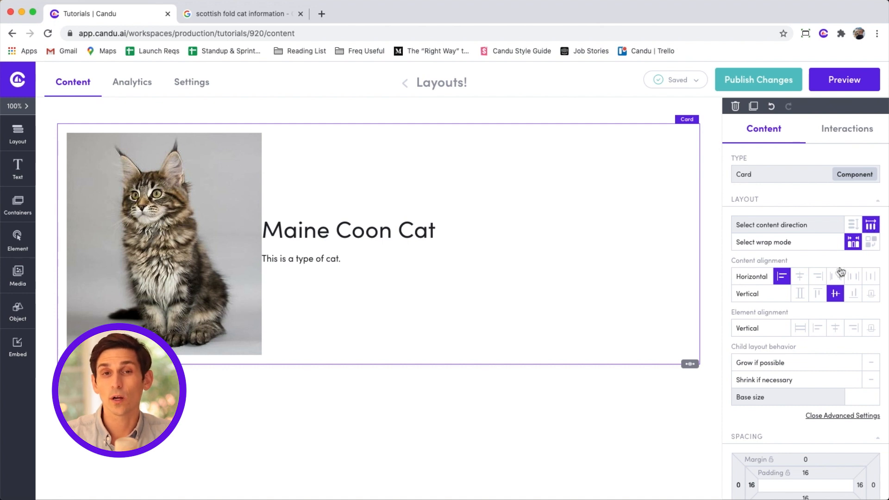
pyautogui.click(799, 277)
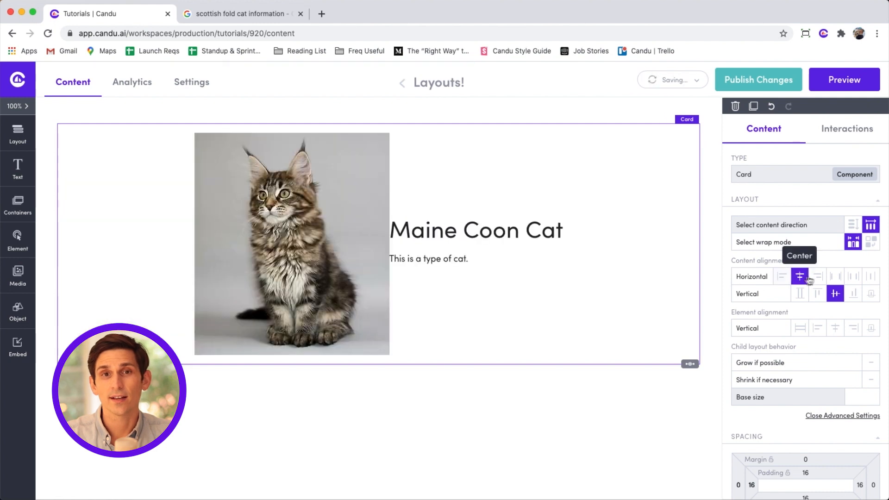
pyautogui.click(818, 277)
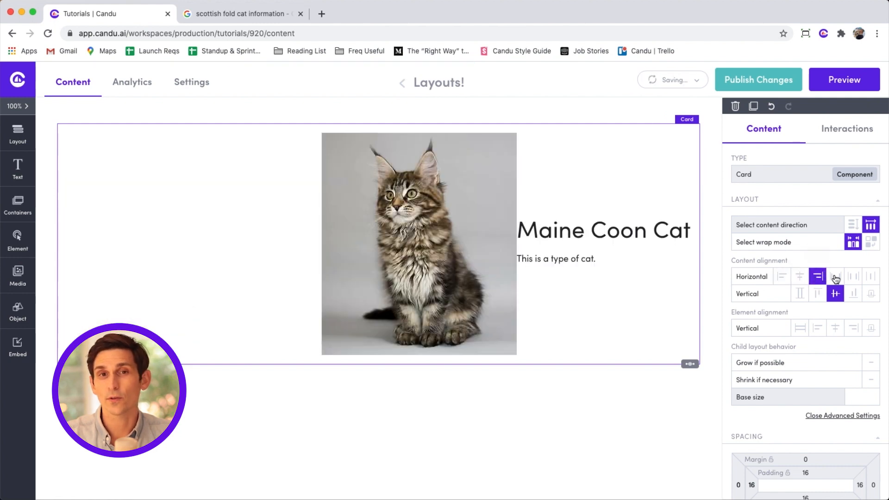
pyautogui.click(835, 277)
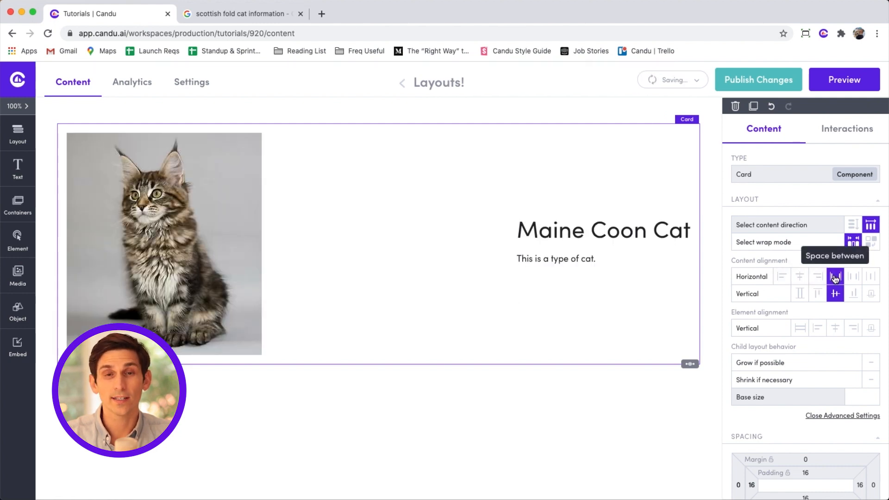
pyautogui.click(854, 277)
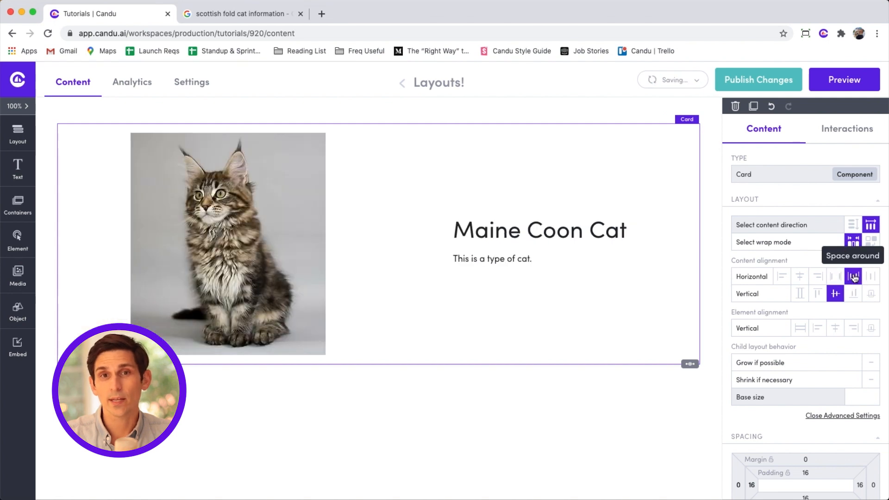
pyautogui.click(871, 276)
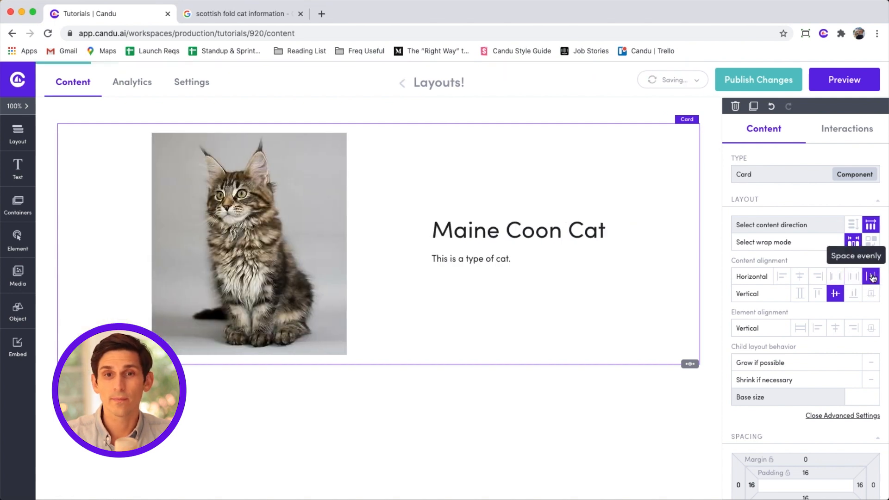
pyautogui.click(784, 278)
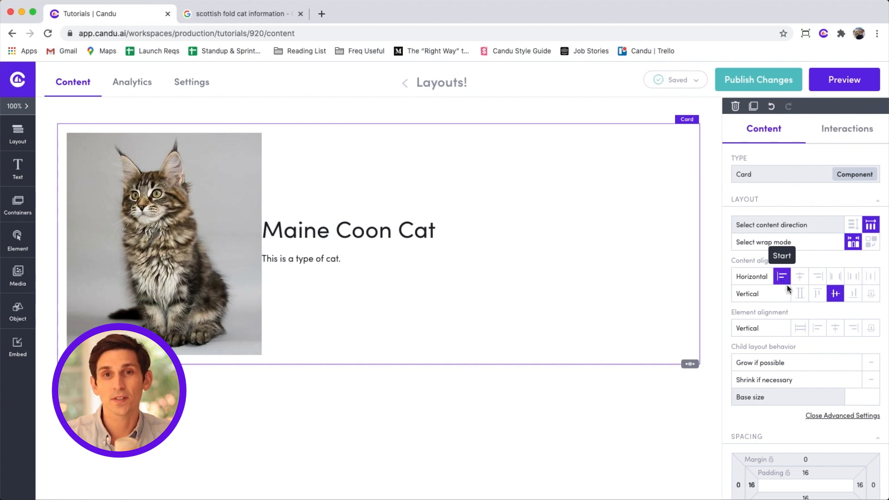
# Try vertical alignments Start, Center and End, ending on Baseline for the title and text.
pyautogui.click(817, 294)
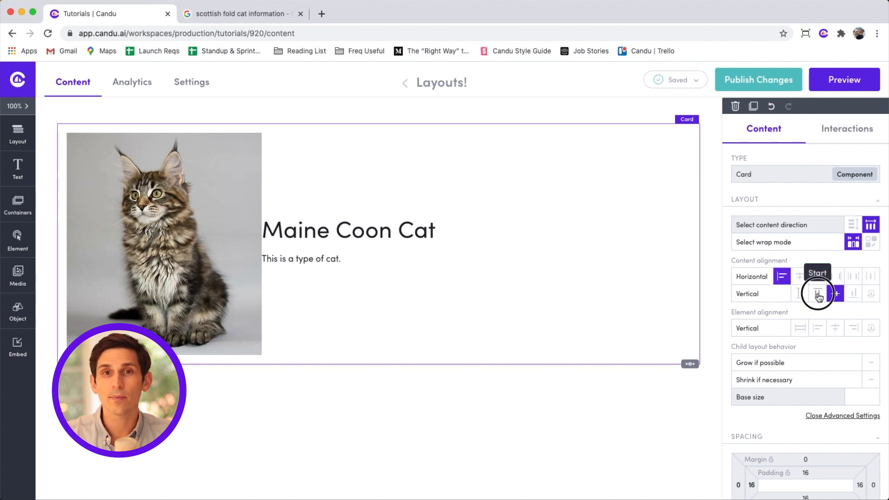
pyautogui.click(833, 294)
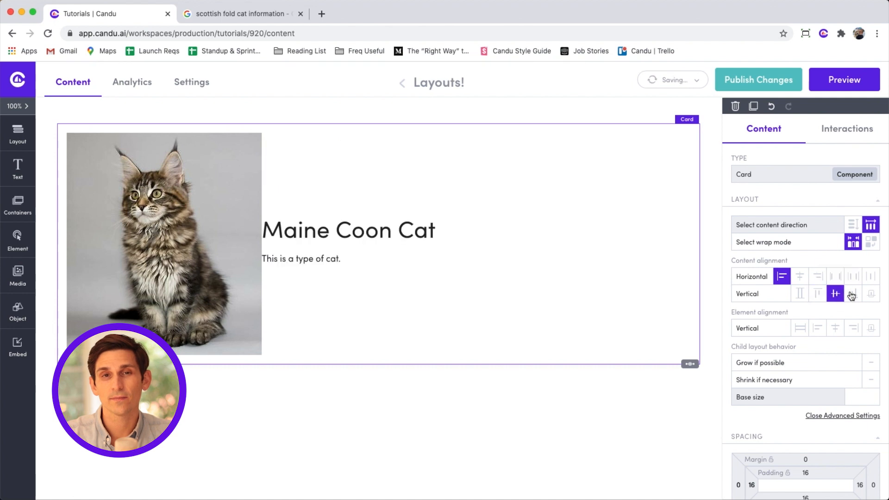
pyautogui.click(852, 294)
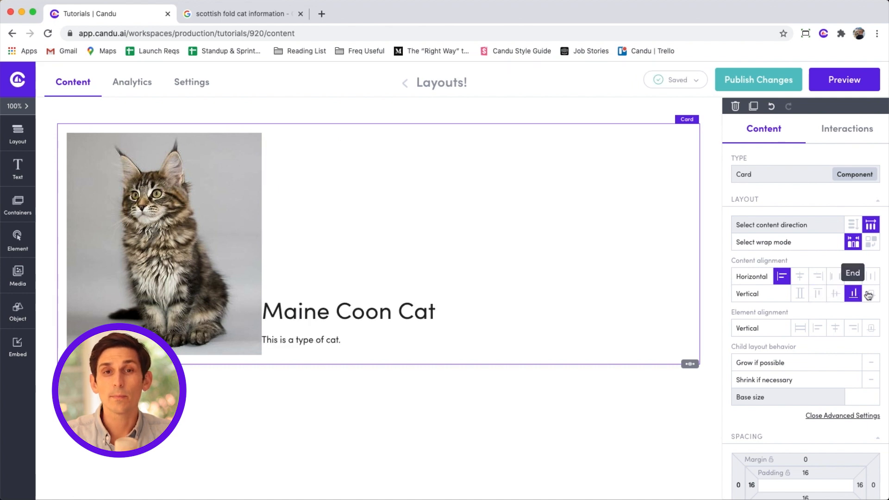
pyautogui.click(870, 295)
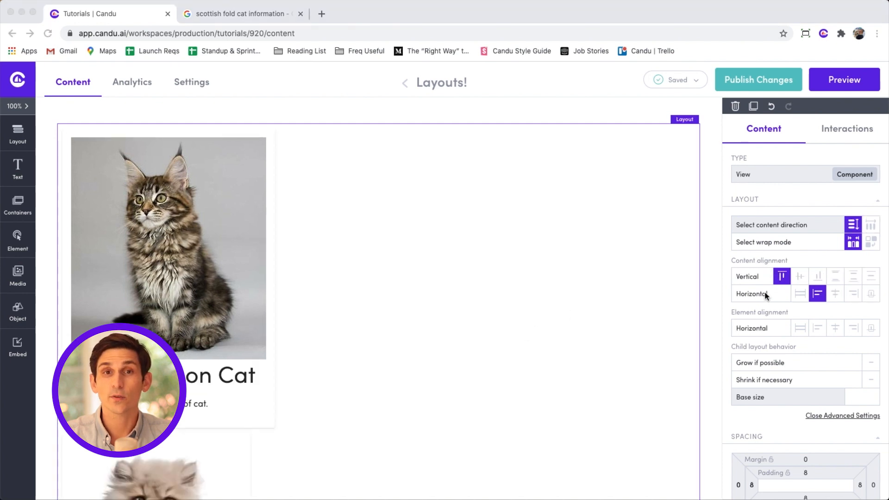
pyautogui.click(771, 296)
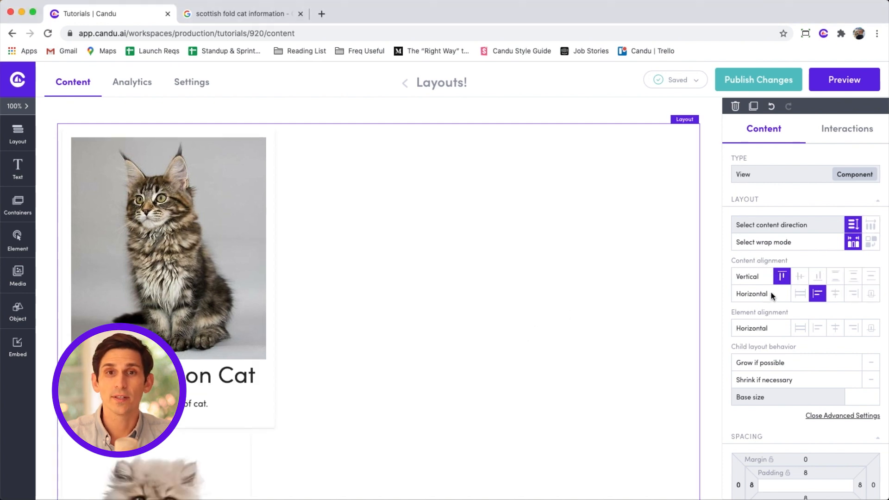
# Stretch the cat cards across the full layout width, then try Start alignment.
pyautogui.click(800, 294)
pyautogui.scroll(-2, 658, 319)
pyautogui.scroll(-7, 656, 351)
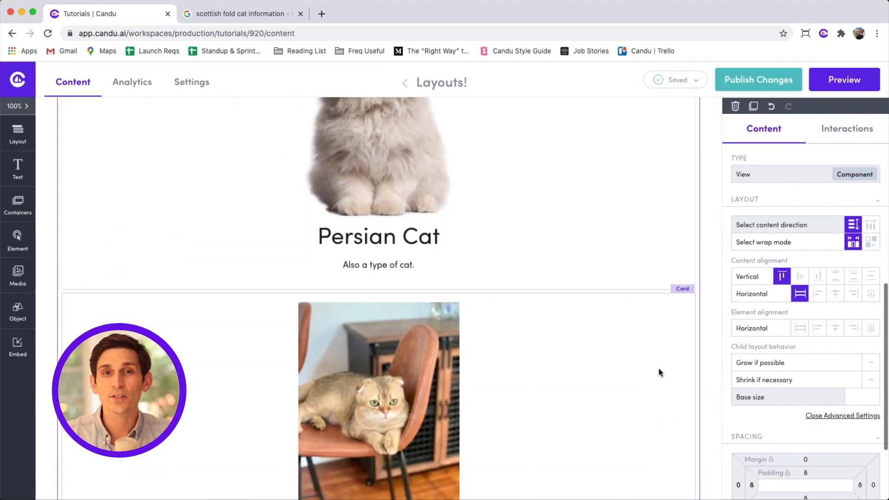
pyautogui.scroll(5, 658, 367)
pyautogui.scroll(5, 658, 368)
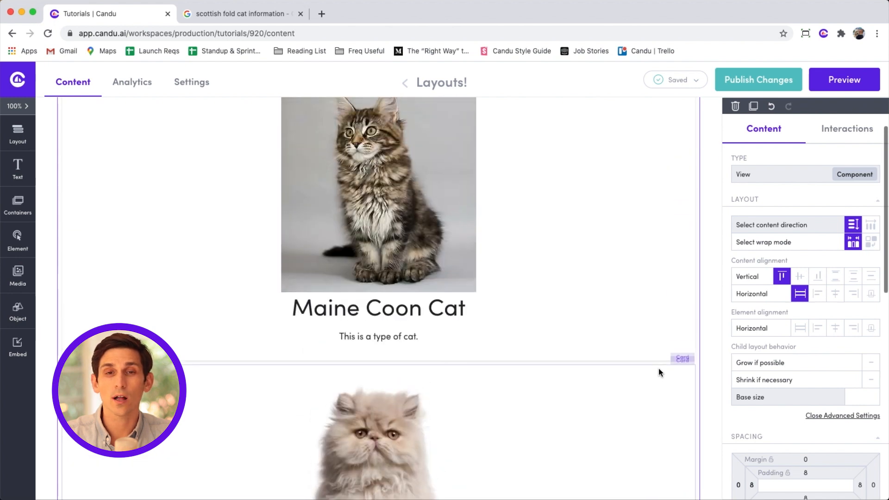
pyautogui.click(813, 295)
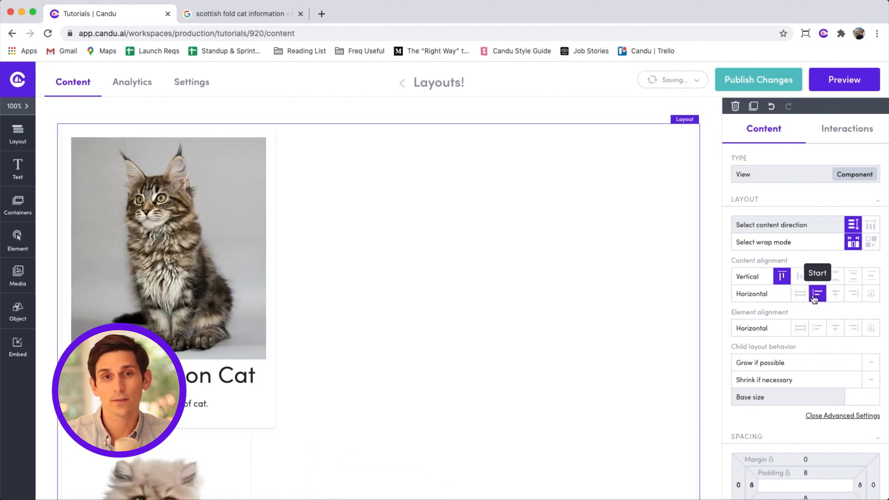
pyautogui.click(871, 225)
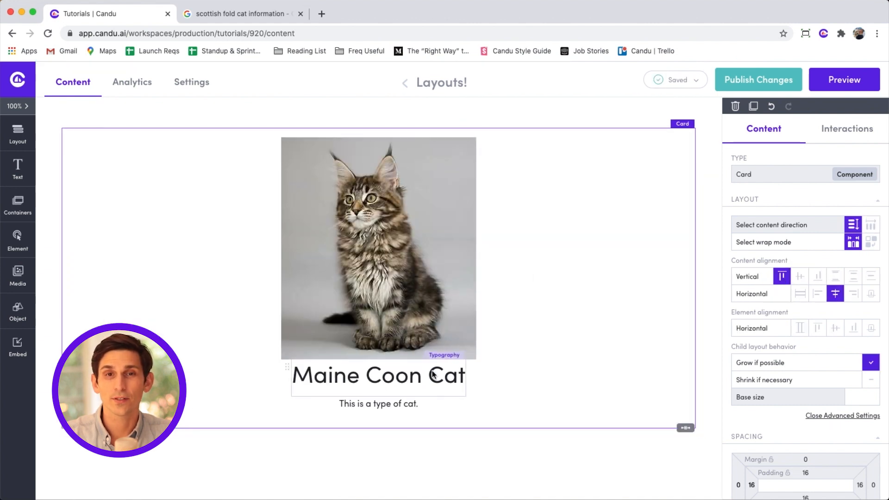
pyautogui.click(443, 307)
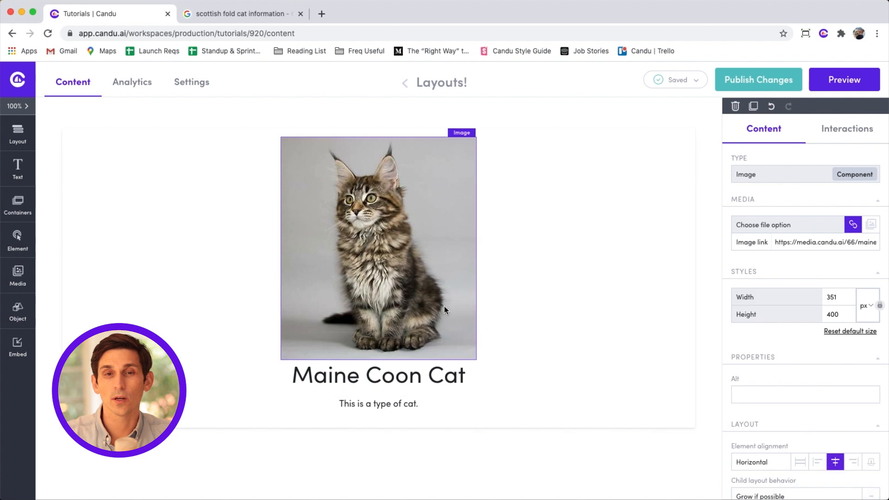
pyautogui.scroll(-3, 797, 401)
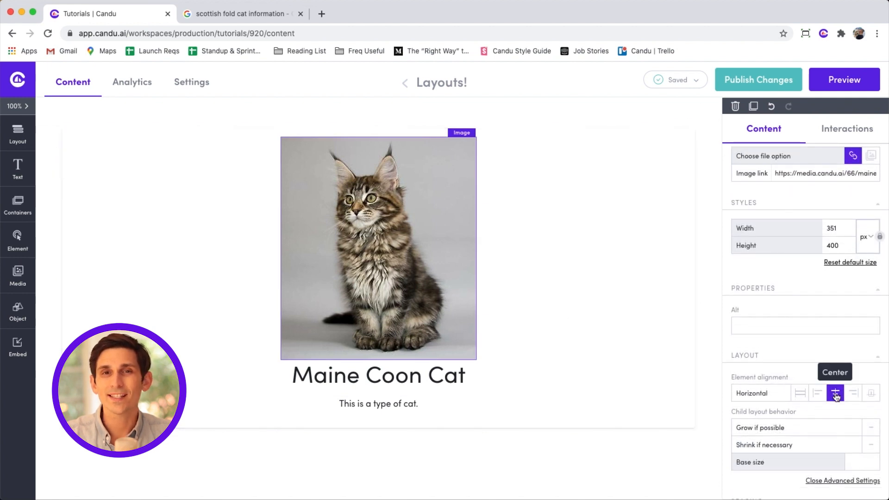
pyautogui.click(819, 395)
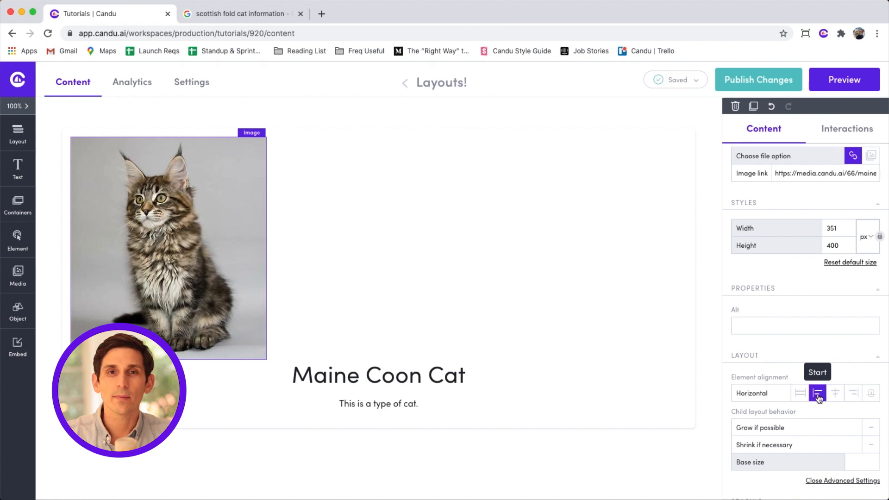
pyautogui.click(843, 396)
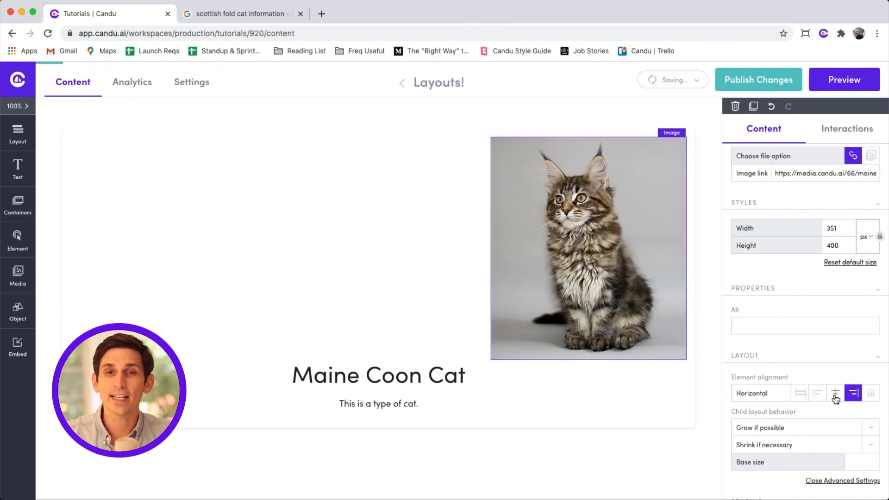
pyautogui.click(835, 396)
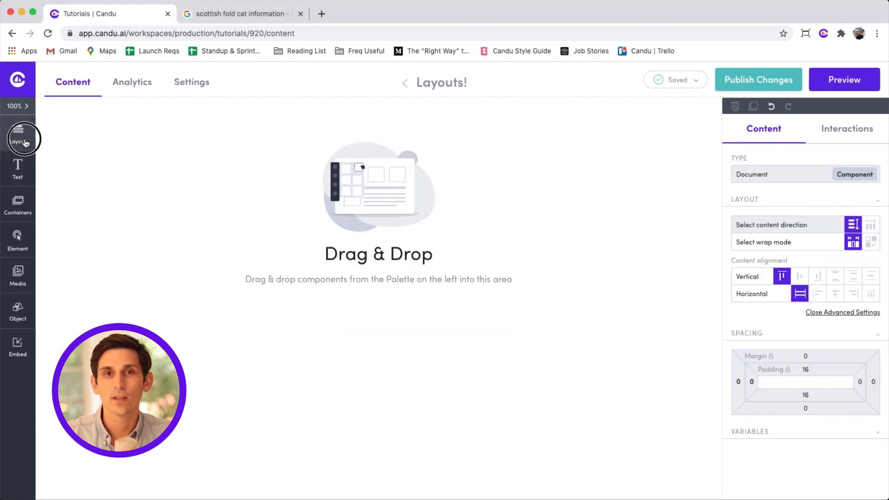
# Add a two-column layout with column base sizes of 70% and 30%.
pyautogui.click(18, 135)
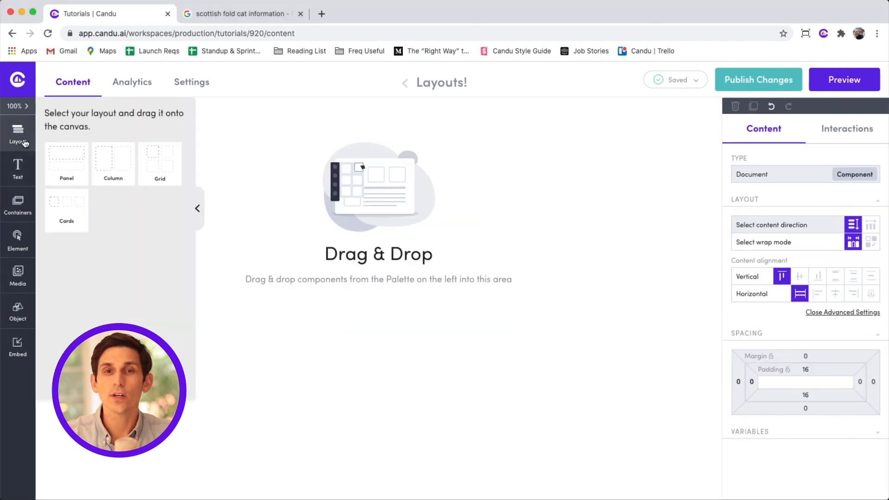
pyautogui.moveTo(104, 165); pyautogui.dragTo(252, 172)
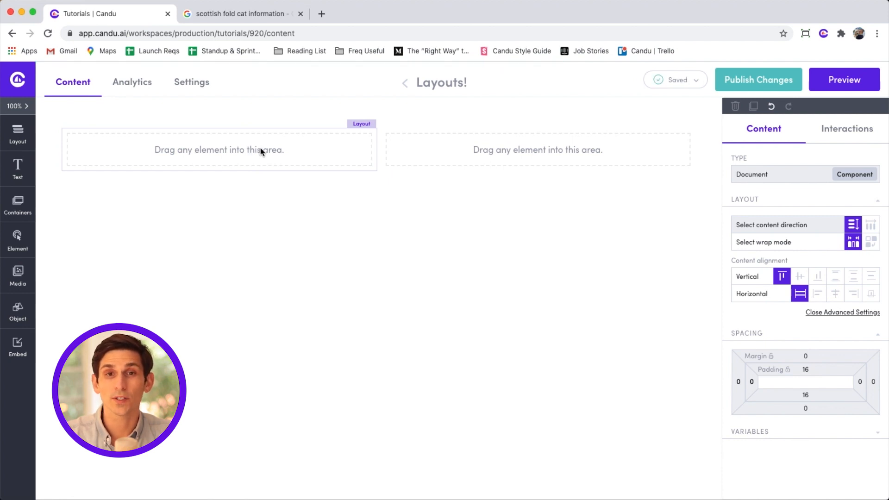
pyautogui.click(260, 148)
pyautogui.click(849, 397)
pyautogui.click(514, 155)
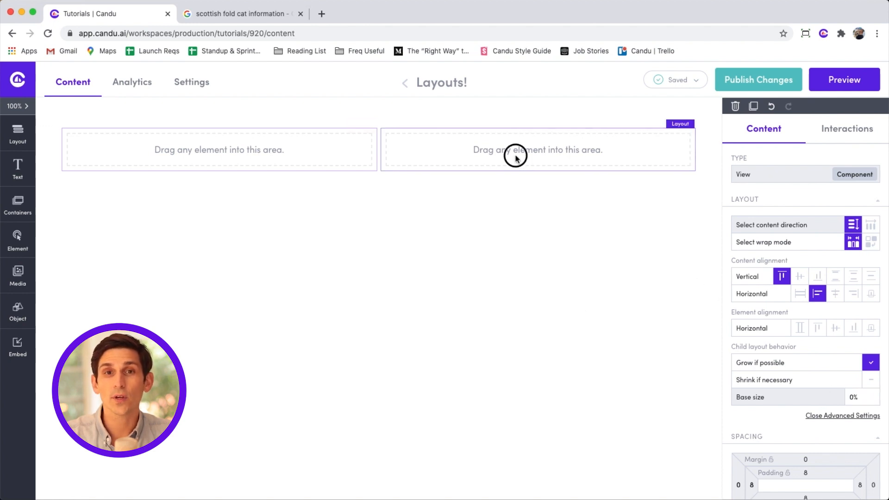
pyautogui.click(335, 143)
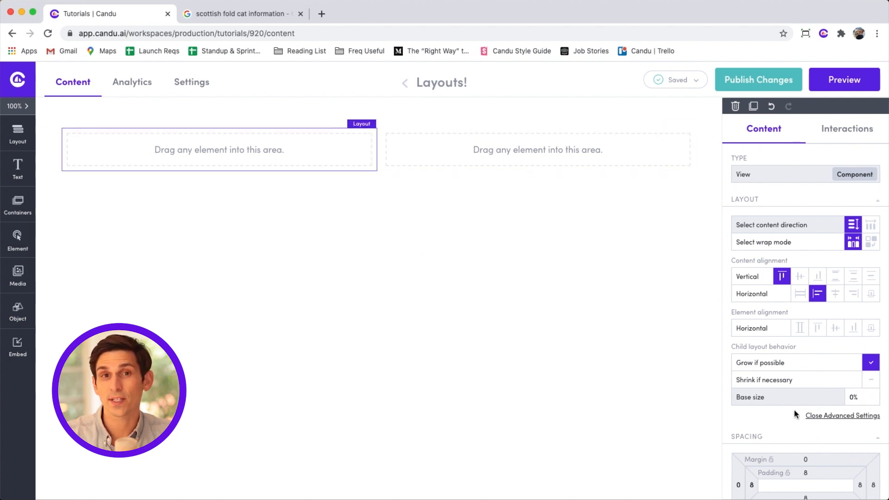
pyautogui.click(851, 397)
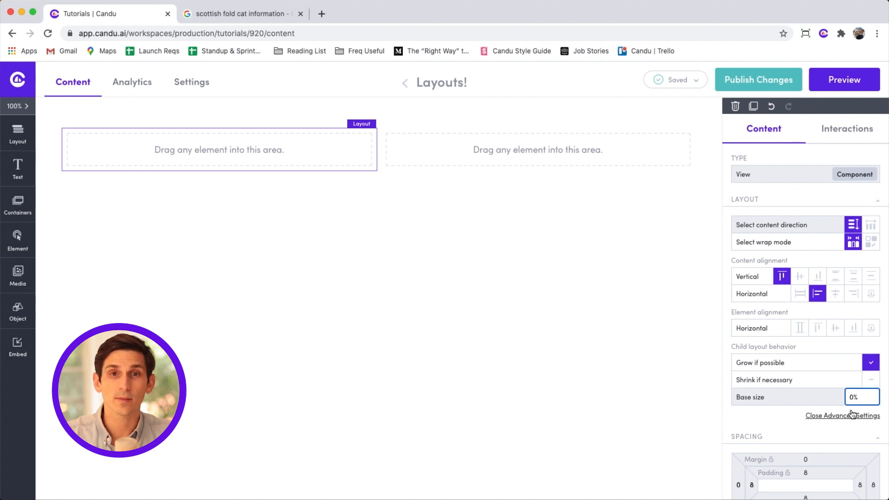
pyautogui.click(615, 162)
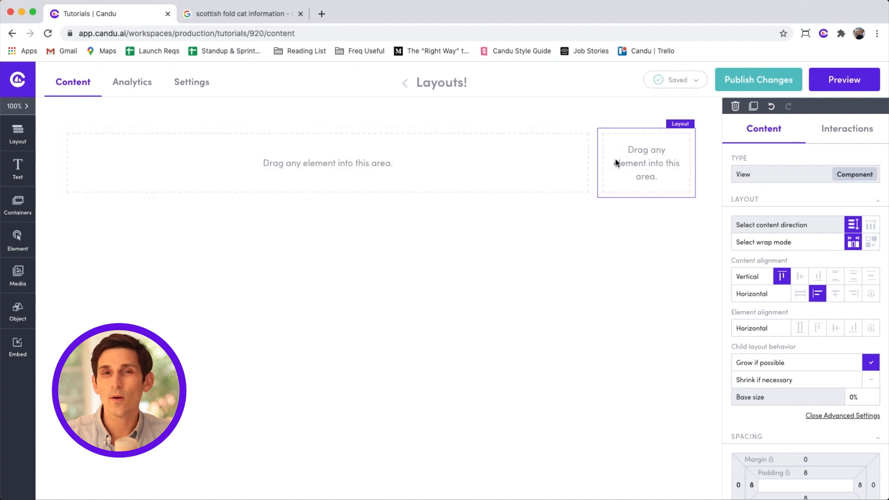
pyautogui.click(848, 397)
pyautogui.write('3')
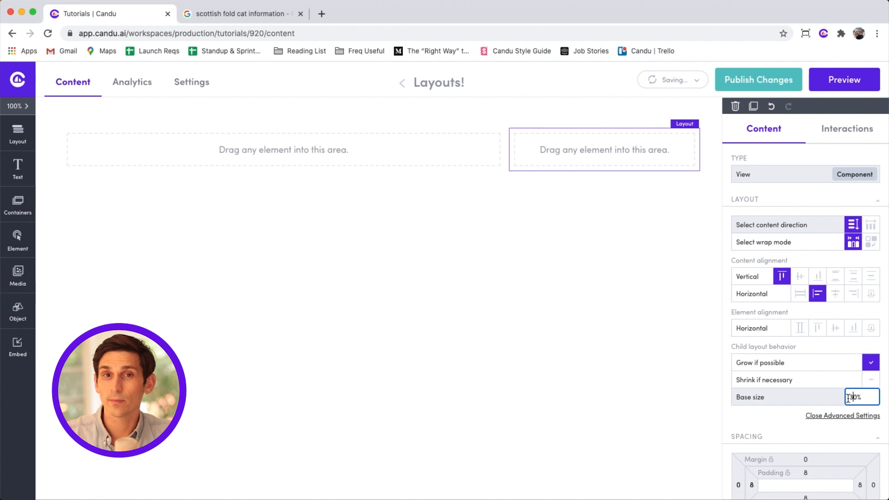
pyautogui.click(401, 165)
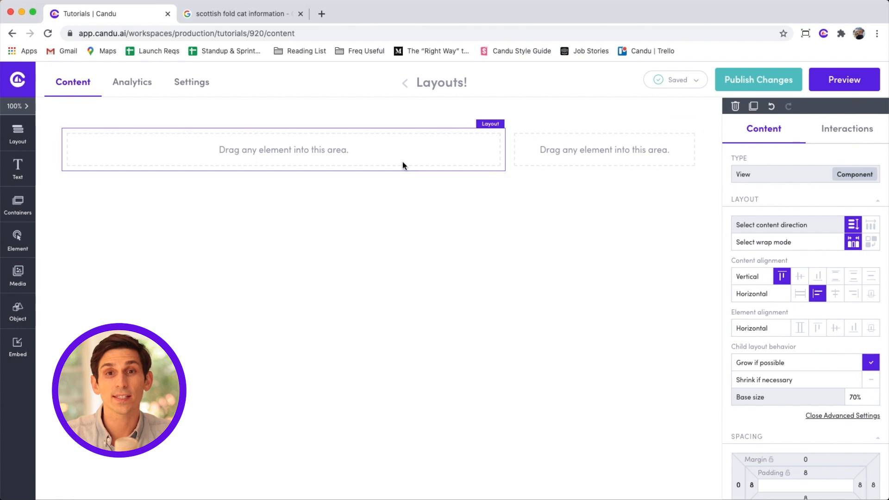
pyautogui.click(17, 274)
# Put maine-coon-cat.jpg in the left column and persian-cat.jpg in the right column.
pyautogui.moveTo(67, 168); pyautogui.dragTo(246, 147)
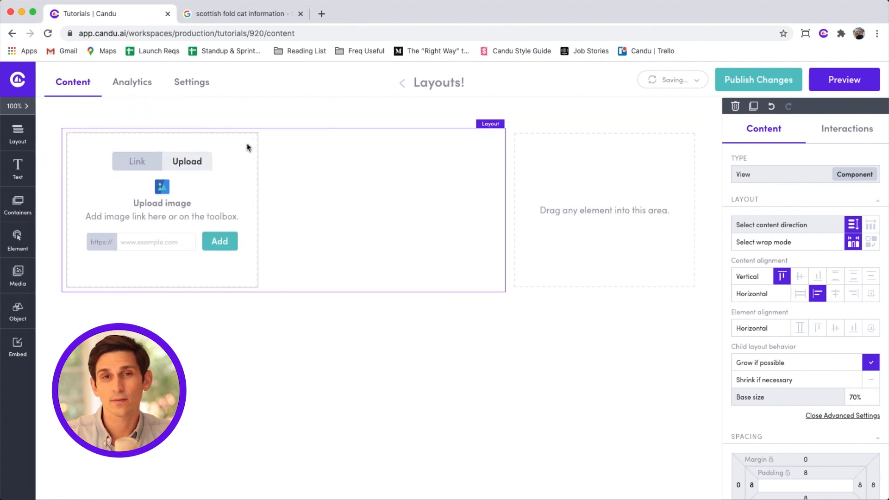
pyautogui.click(176, 254)
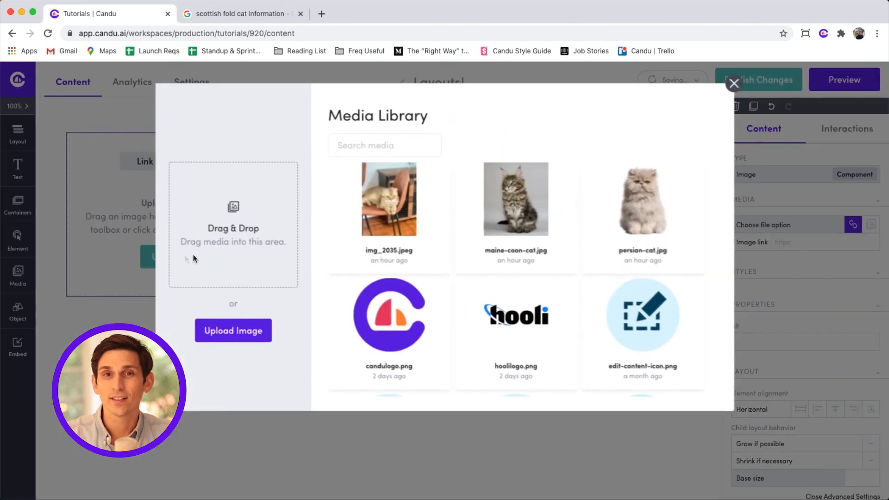
pyautogui.click(506, 210)
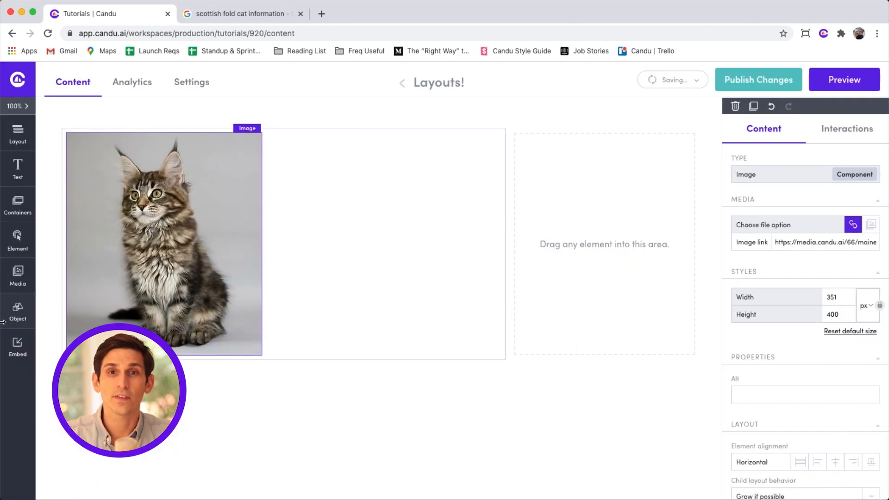
pyautogui.click(21, 278)
pyautogui.moveTo(70, 165); pyautogui.dragTo(557, 191)
pyautogui.click(622, 162)
pyautogui.click(592, 285)
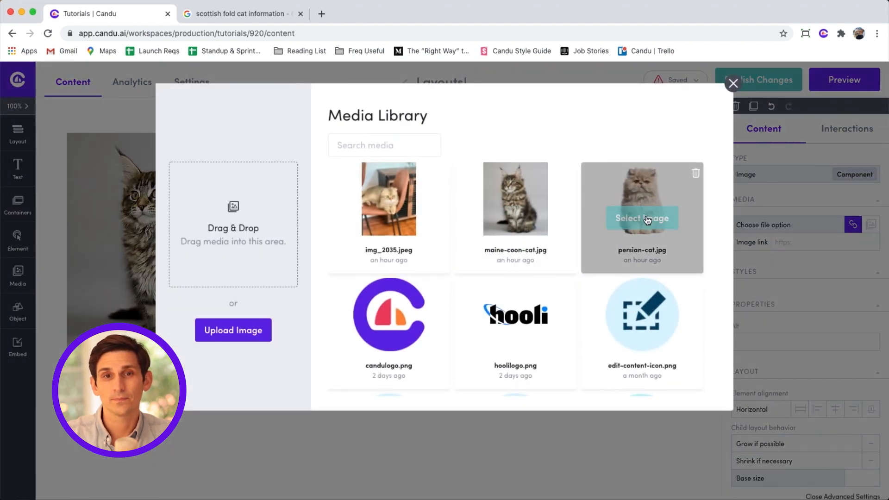
pyautogui.click(646, 218)
# Set the left column's base size to 500px and the right column to 100px without growing.
pyautogui.click(392, 238)
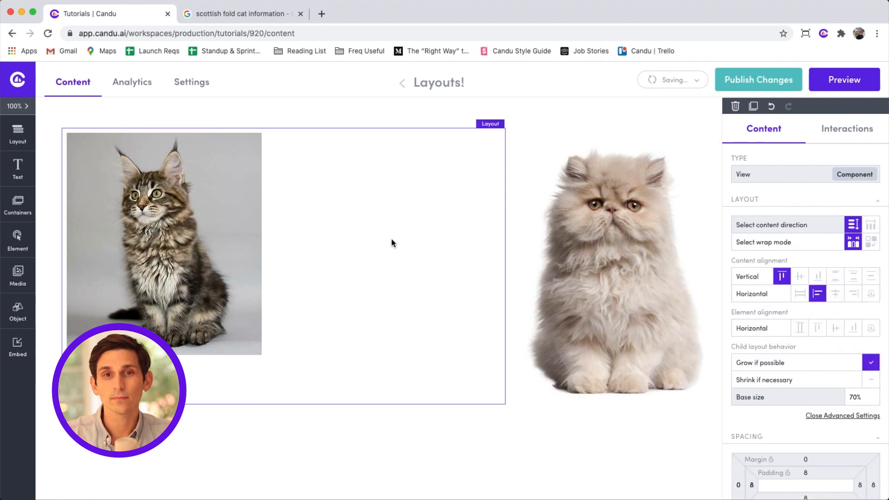
pyautogui.click(856, 398)
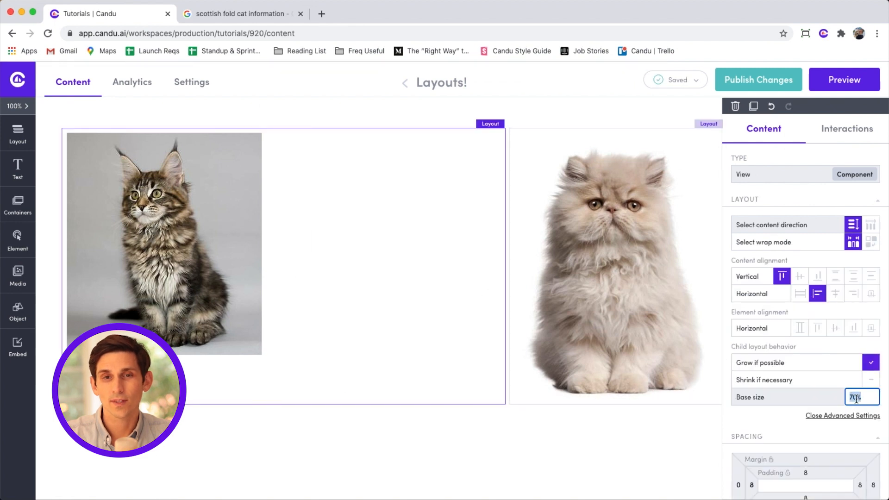
pyautogui.write('500px')
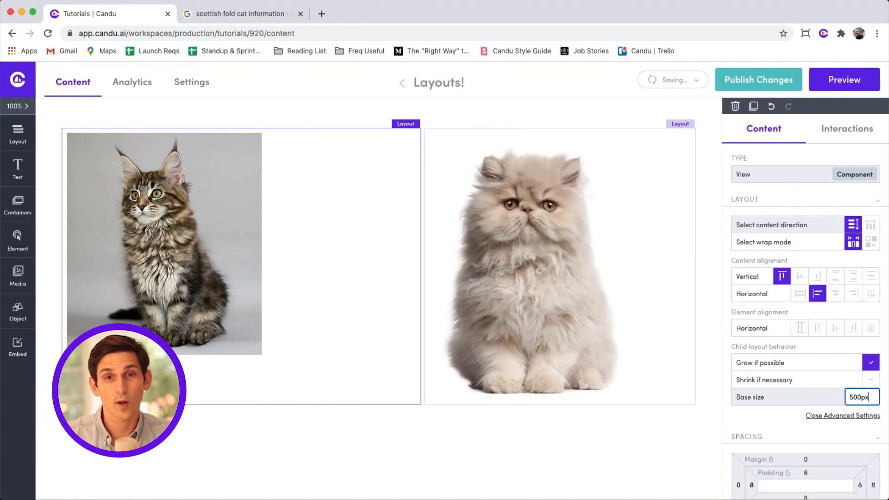
pyautogui.click(664, 261)
pyautogui.click(870, 363)
pyautogui.click(863, 397)
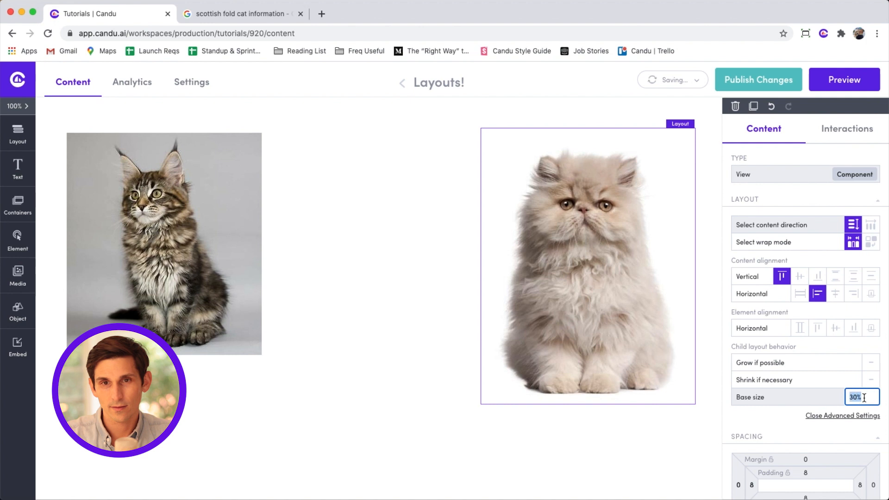
pyautogui.write('1')
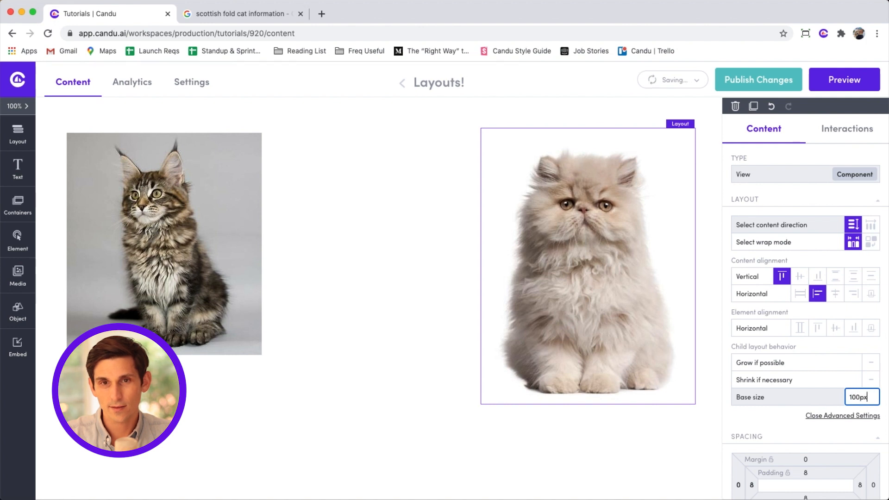
pyautogui.write('00px')
pyautogui.click(504, 270)
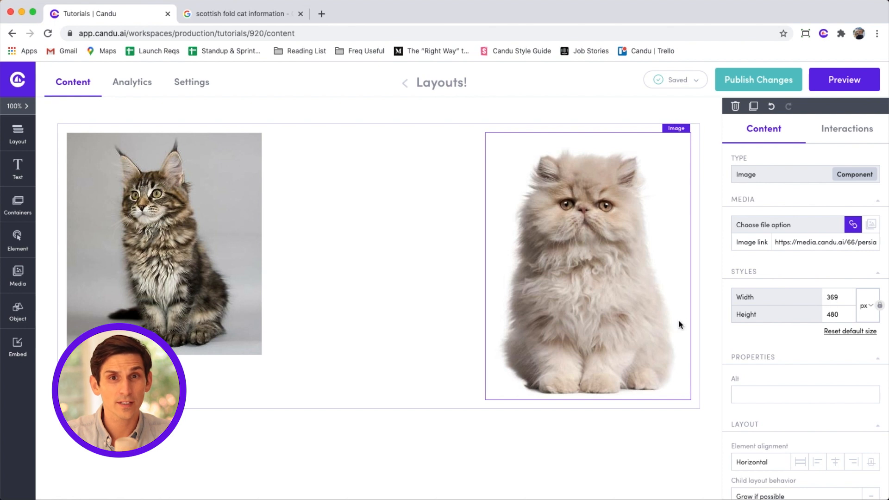
pyautogui.click(692, 317)
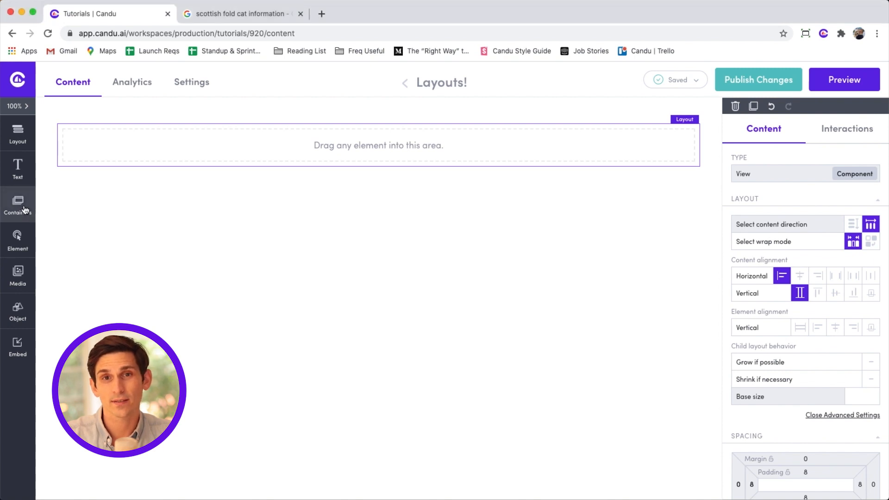
# Add a card with a 200px base size, set to shrink if necessary and grow if possible.
pyautogui.click(26, 209)
pyautogui.moveTo(66, 167); pyautogui.dragTo(205, 137)
pyautogui.click(205, 138)
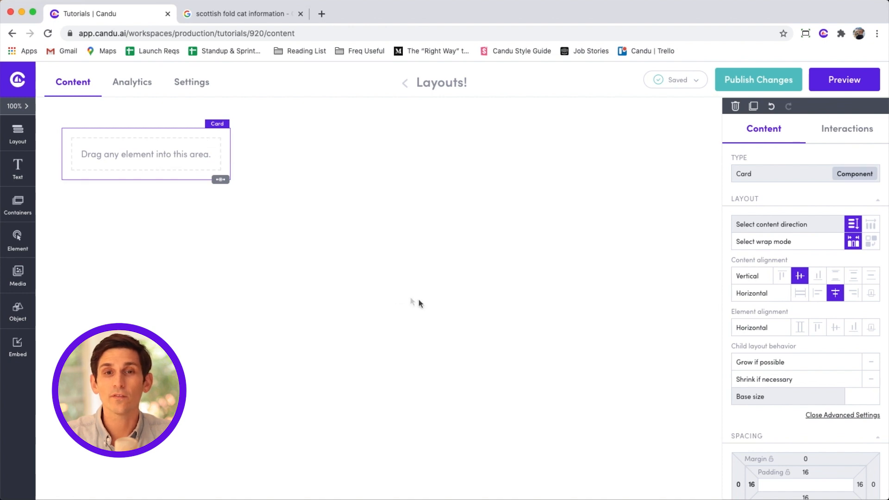
pyautogui.click(871, 364)
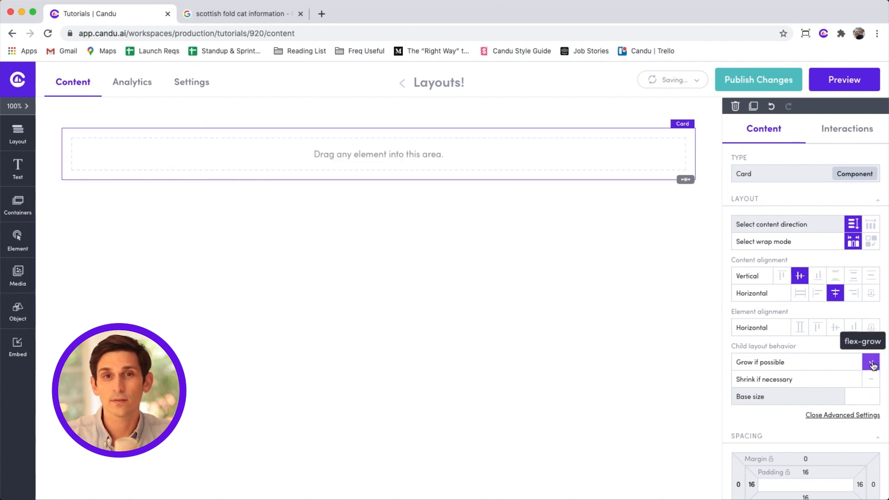
pyautogui.click(864, 397)
pyautogui.write('200')
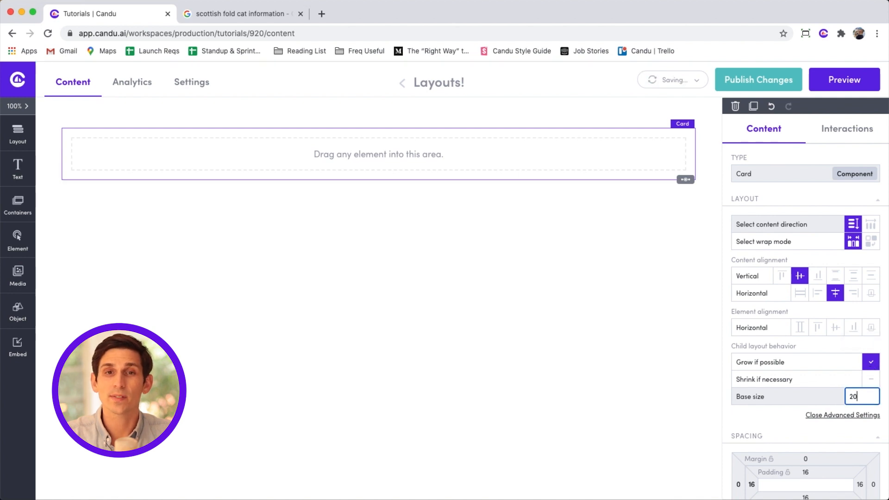
pyautogui.click(870, 364)
pyautogui.click(871, 381)
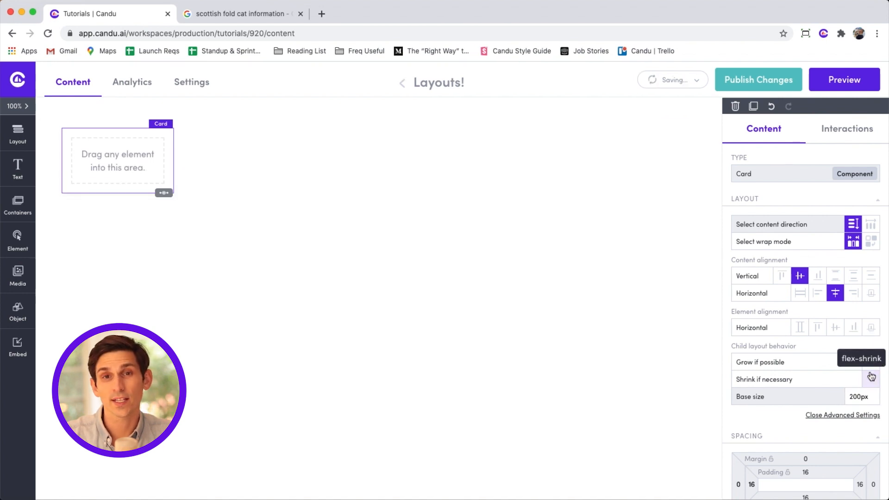
pyautogui.click(871, 370)
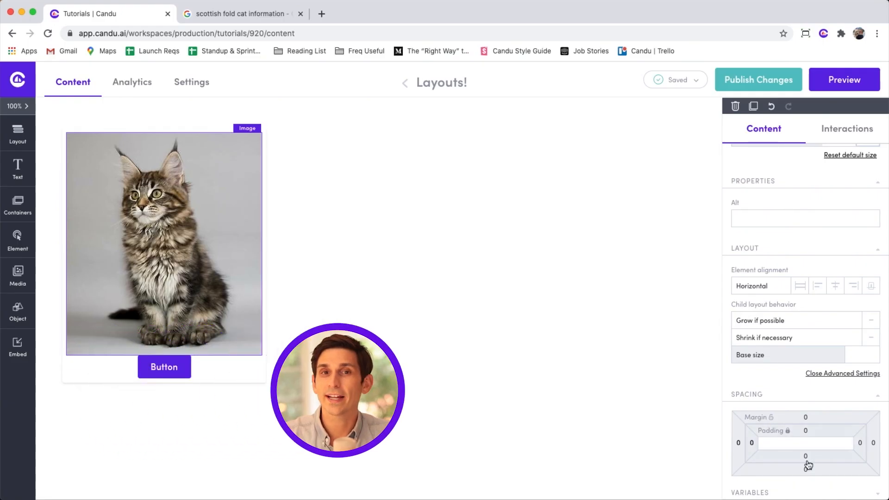
# Try several bottom margin values on the cat image, settling on 16.
pyautogui.click(806, 470)
pyautogui.write('16')
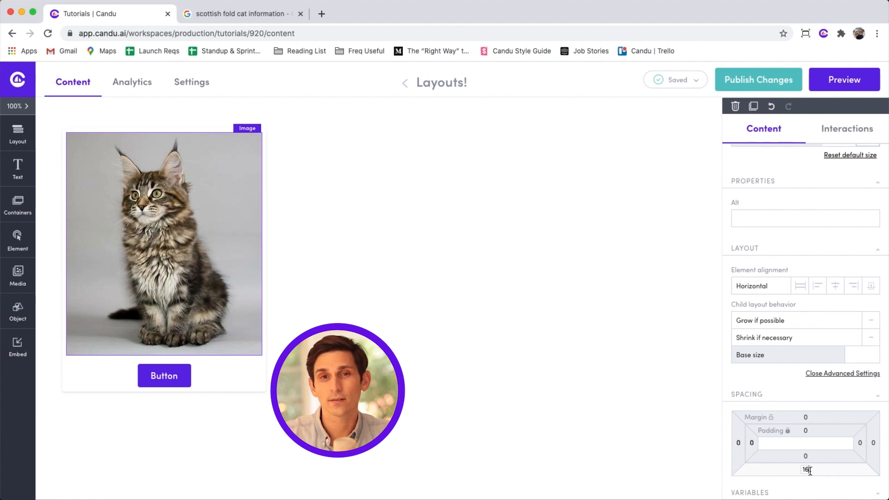
pyautogui.press('BackSpace')
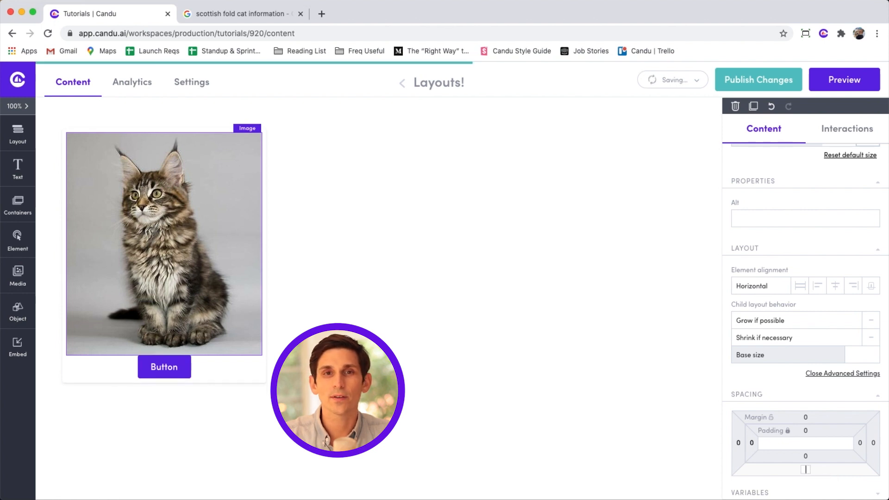
pyautogui.write('32')
pyautogui.press('BackSpace')
pyautogui.press('BackSpace')
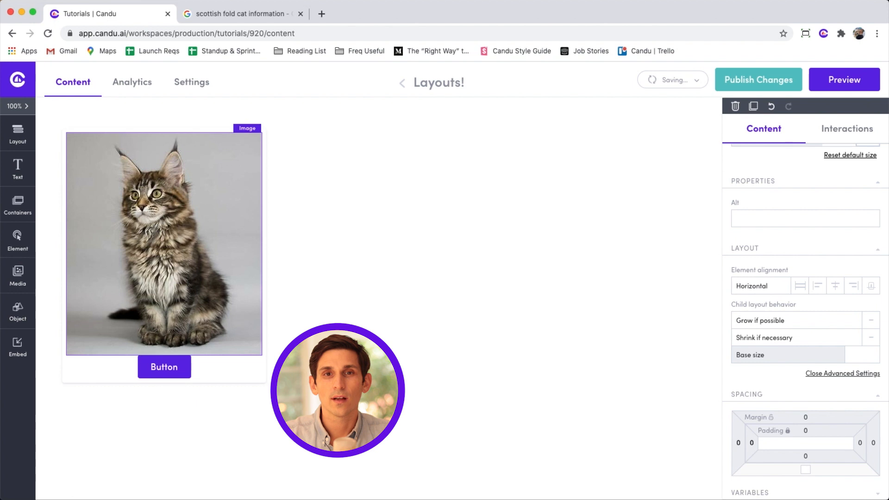
pyautogui.write('10')
pyautogui.press('BackSpace')
pyautogui.press('BackSpace')
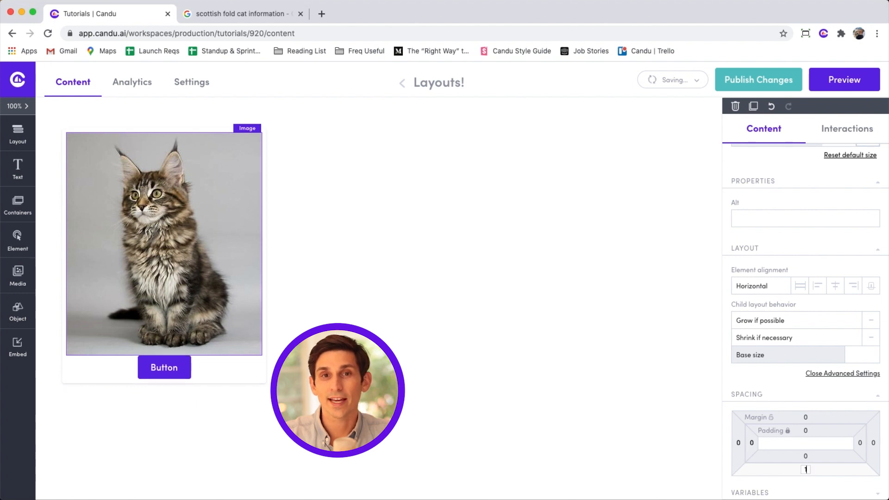
pyautogui.write('8')
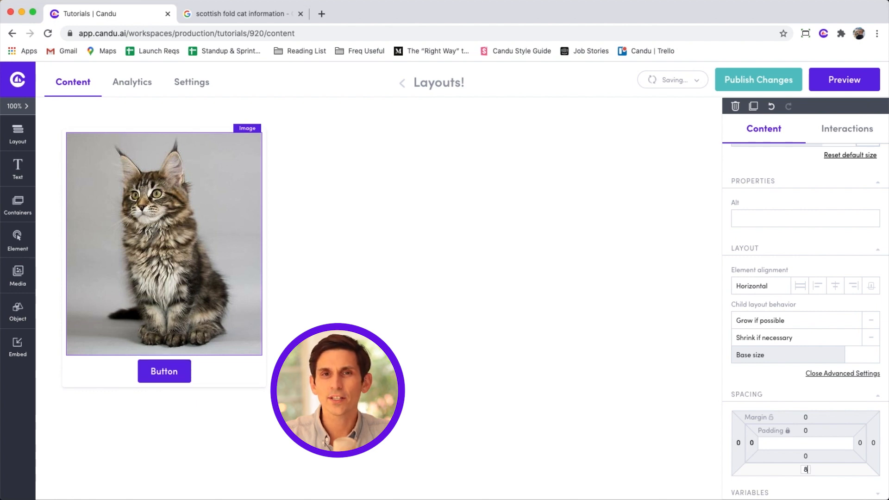
pyautogui.press('BackSpace')
pyautogui.write('13')
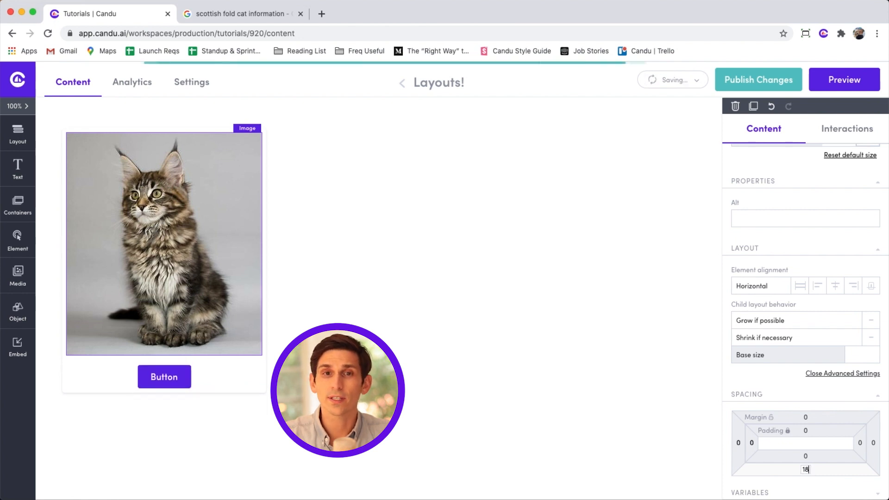
pyautogui.press('BackSpace')
pyautogui.write('7')
pyautogui.press('BackSpace')
pyautogui.write('6')
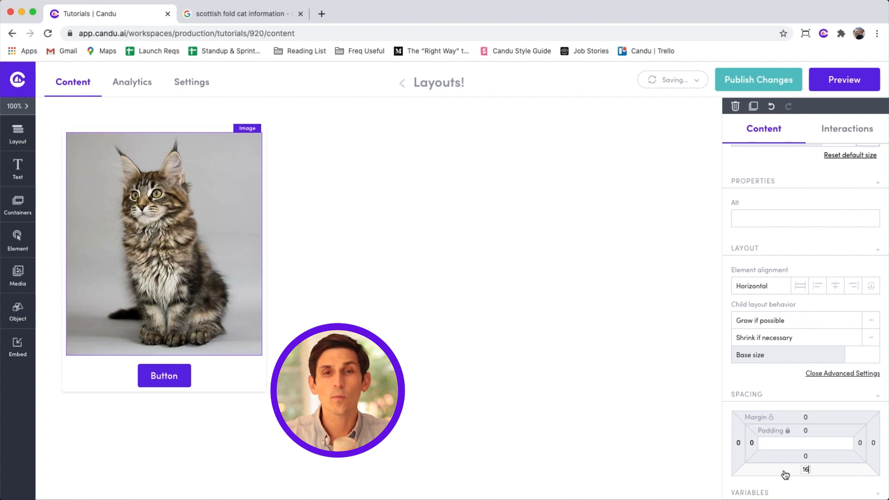
# Give the cat image and Button a shared bottom margin of 16.
pyautogui.keyDown('shift'); pyautogui.click(177, 371); pyautogui.keyUp('shift')
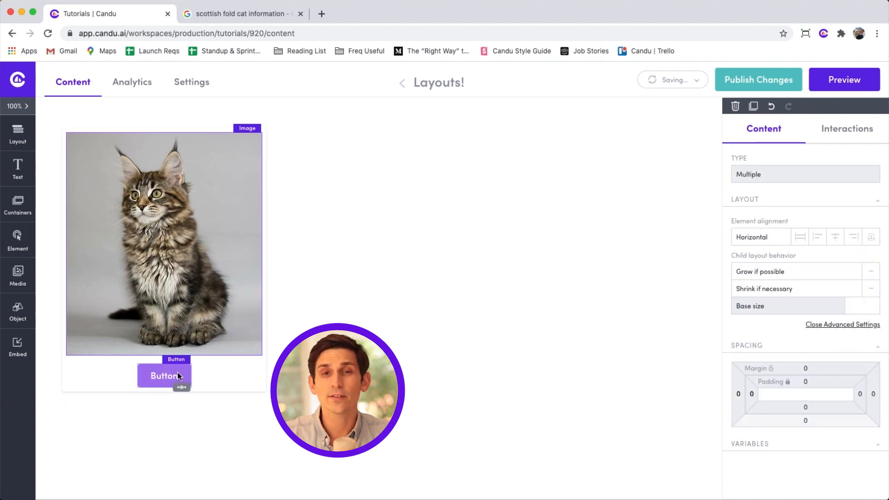
pyautogui.click(806, 420)
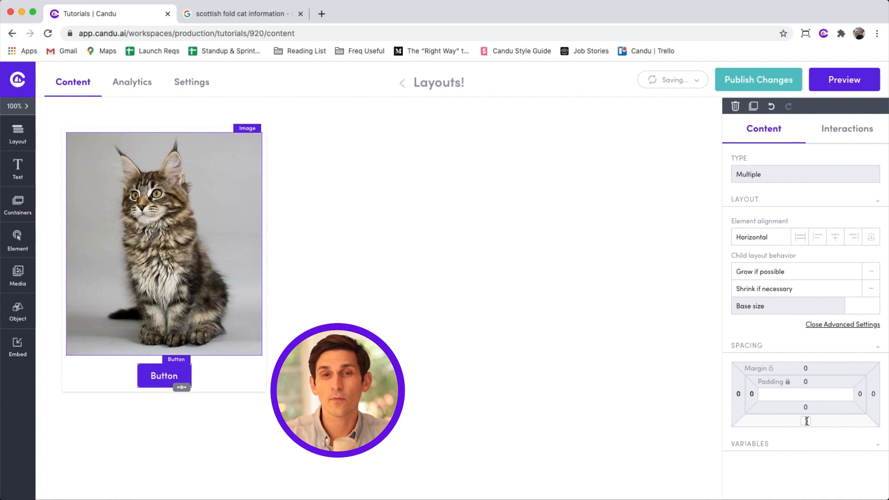
pyautogui.write('16')
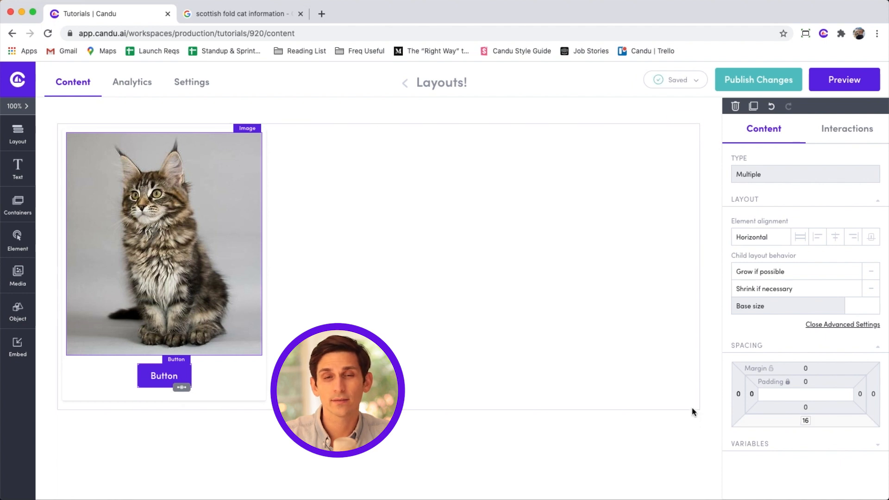
# Set the card's padding to 32 on every side.
pyautogui.click(235, 379)
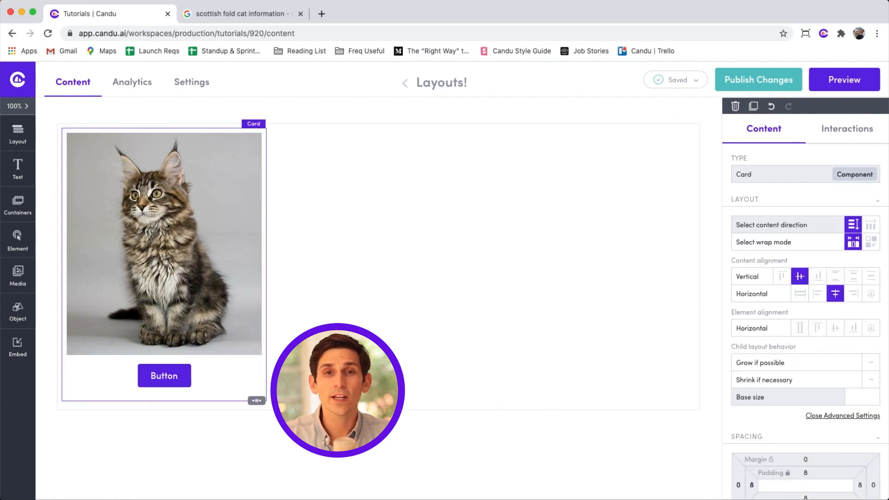
pyautogui.scroll(-1, 737, 466)
pyautogui.scroll(-2, 750, 469)
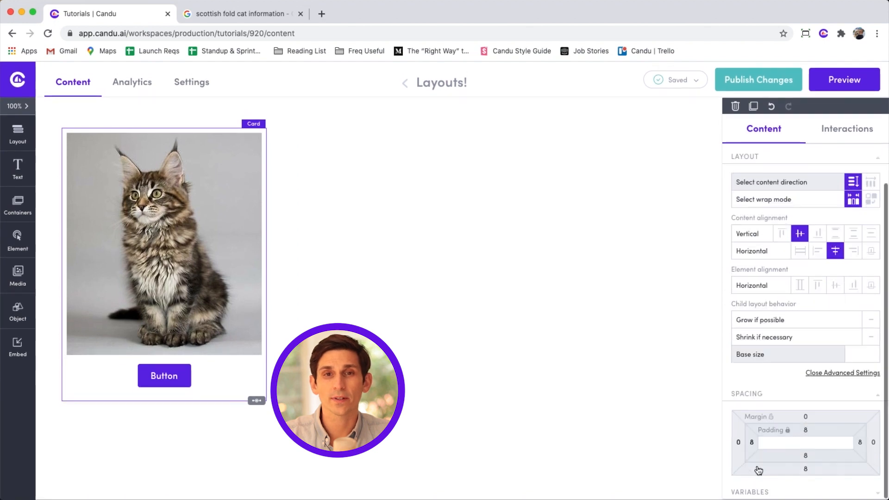
pyautogui.click(806, 430)
pyautogui.write('32')
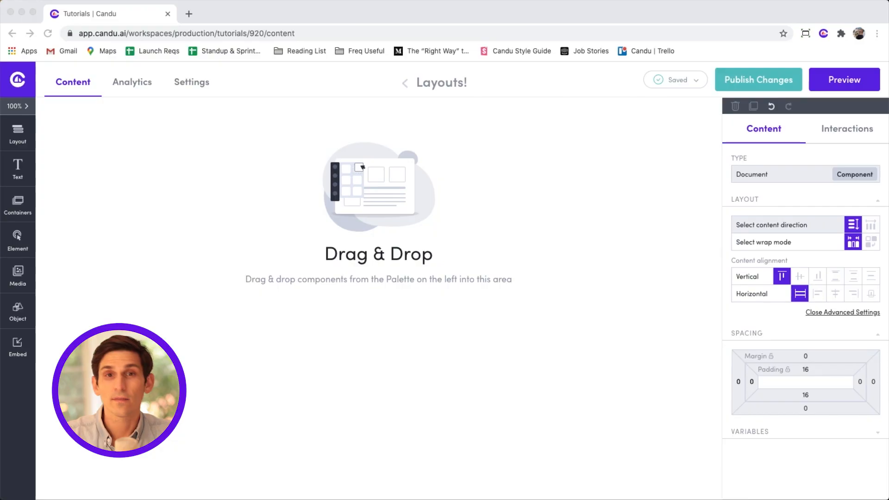
# Add a Header 2 heading reading 'Intro to Candu!' to the blank page.
pyautogui.click(18, 169)
pyautogui.moveTo(96, 186); pyautogui.dragTo(223, 148)
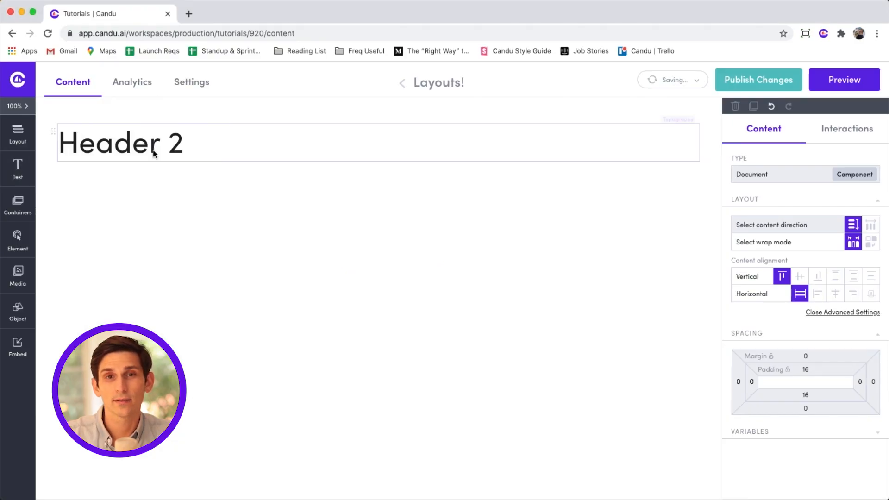
pyautogui.tripleClick(153, 149)
pyautogui.write('Intro to Candu!')
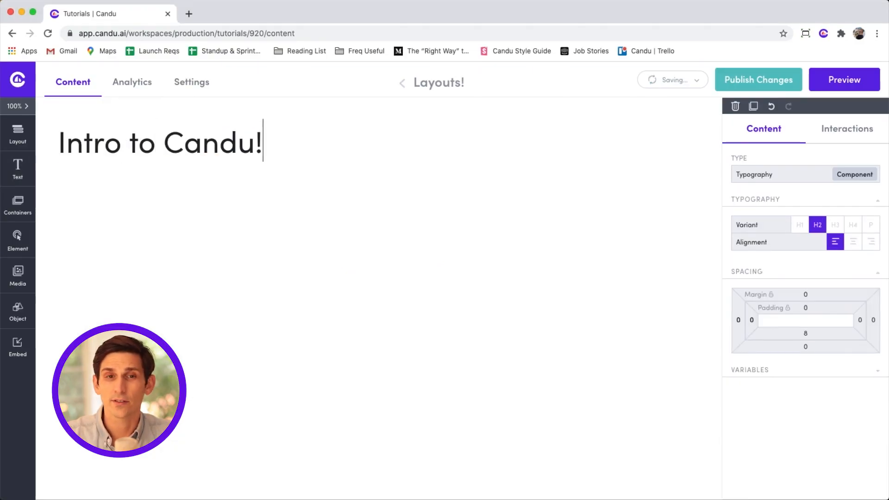
pyautogui.click(18, 169)
pyautogui.moveTo(91, 277); pyautogui.dragTo(227, 185)
pyautogui.doubleClick(93, 170)
pyautogui.write('Learn')
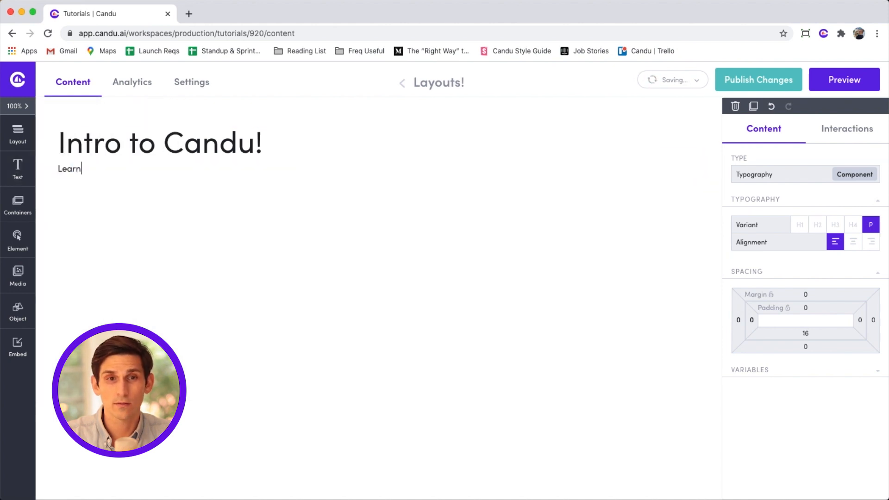
pyautogui.write(' more about how Candu works')
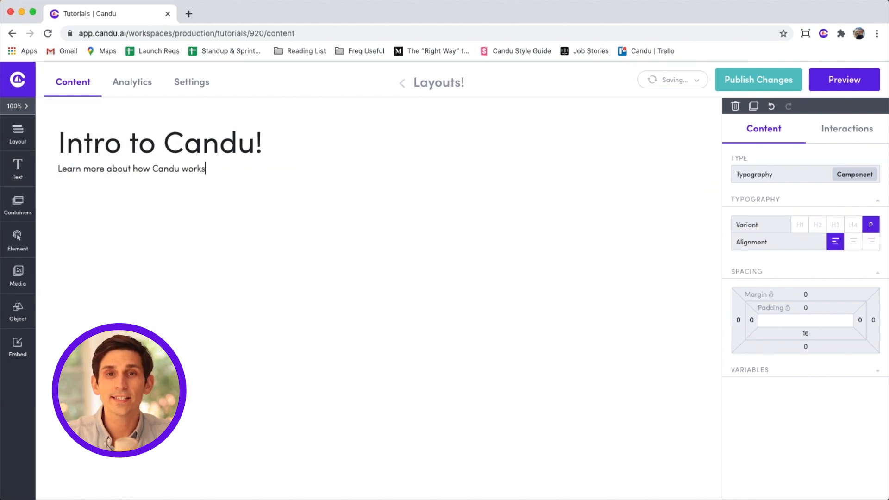
pyautogui.write('. For more information, visit our docs site')
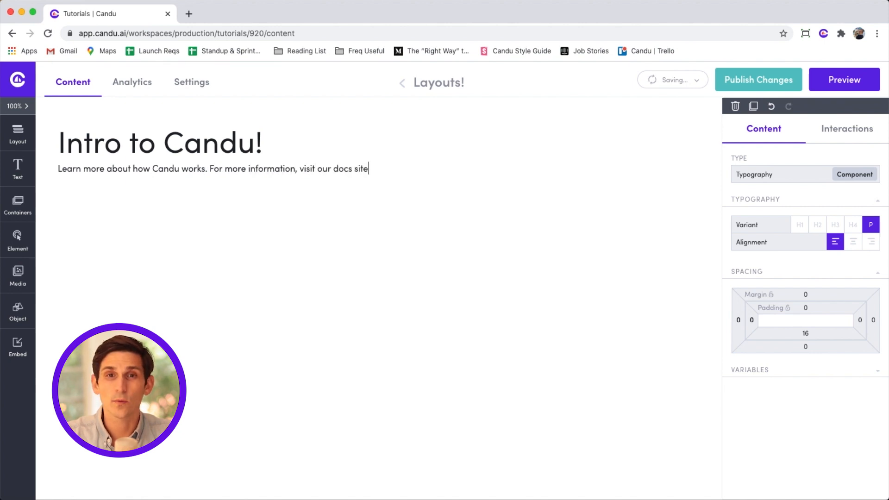
pyautogui.write('.')
pyautogui.moveTo(335, 171); pyautogui.dragTo(368, 169)
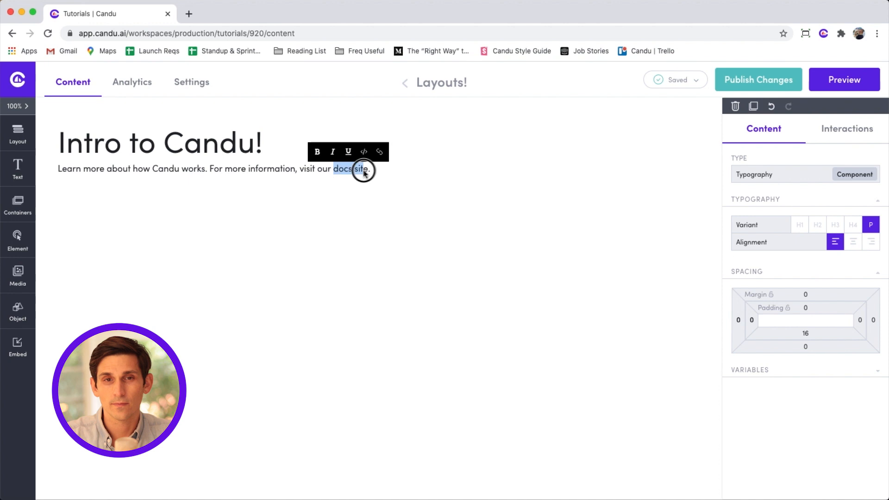
pyautogui.click(335, 151)
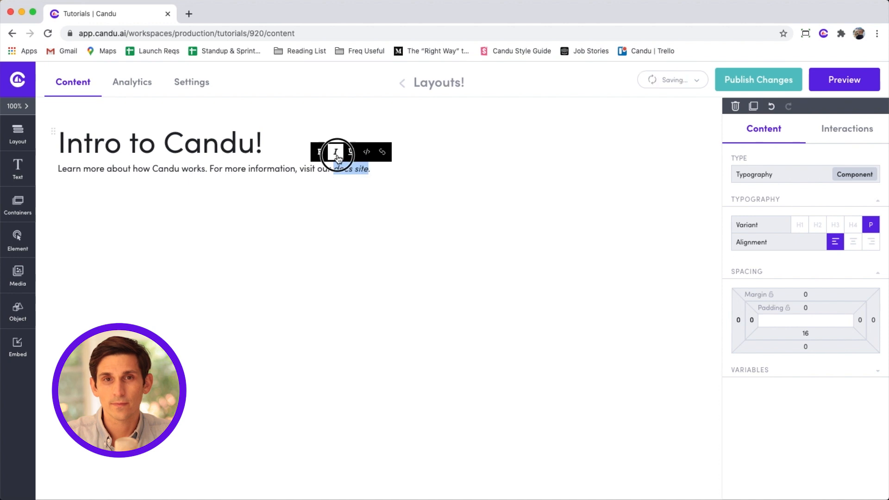
pyautogui.click(382, 152)
pyautogui.write('https://docs.candu.ai')
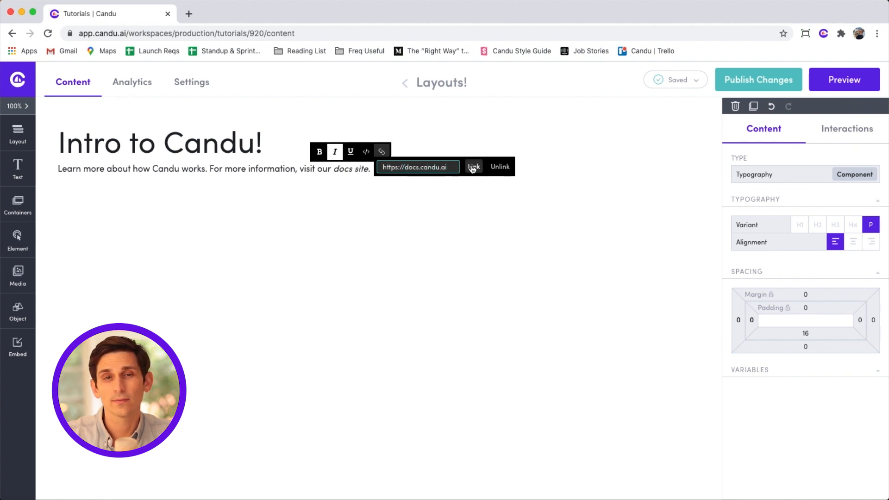
pyautogui.click(473, 167)
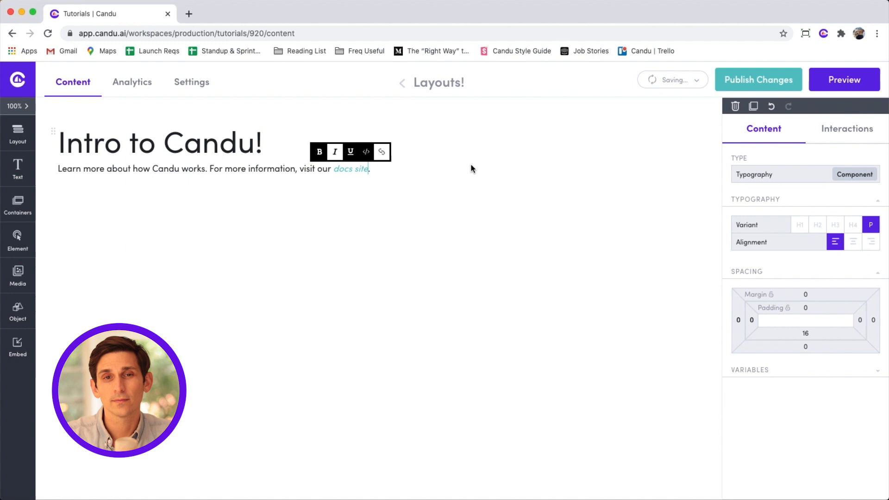
pyautogui.click(800, 225)
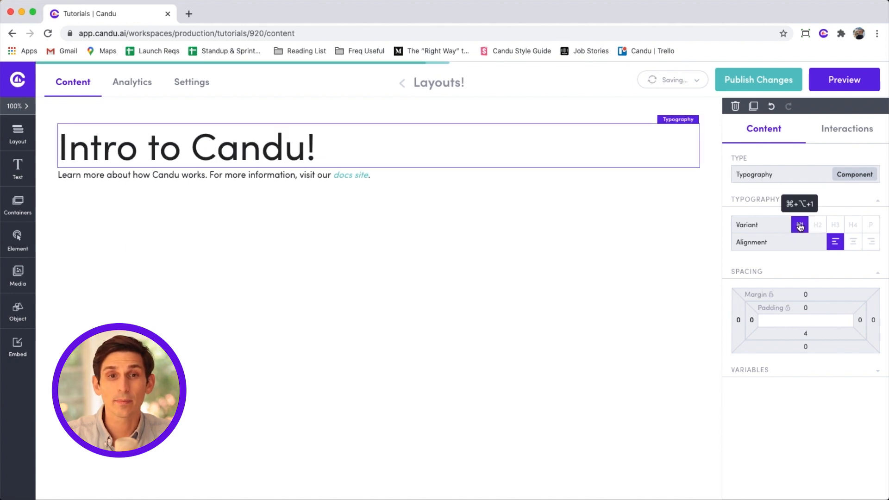
pyautogui.click(815, 225)
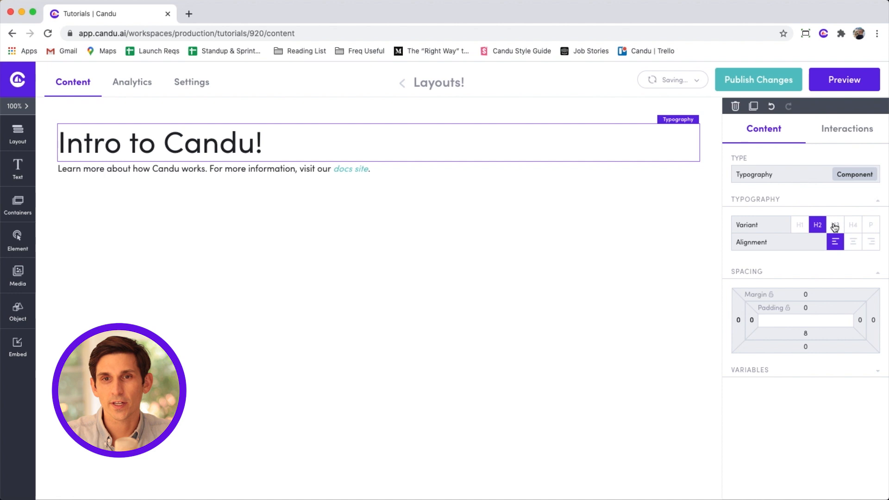
pyautogui.click(835, 225)
pyautogui.click(852, 226)
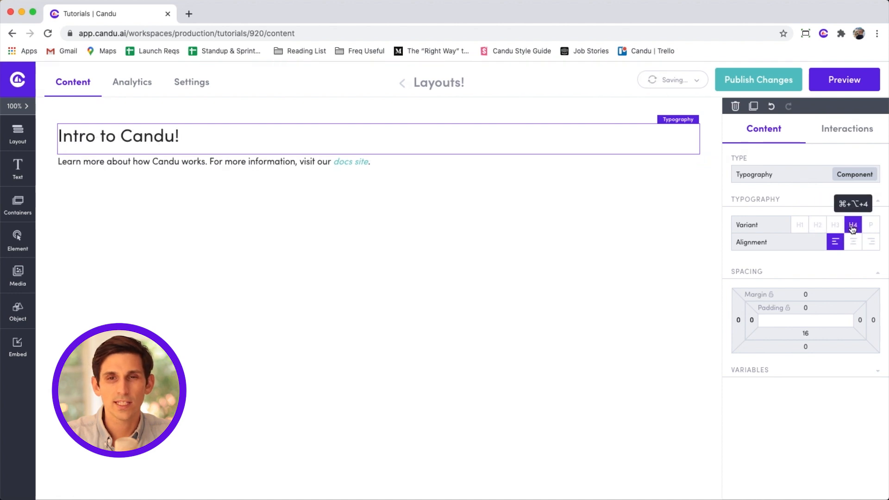
pyautogui.click(817, 225)
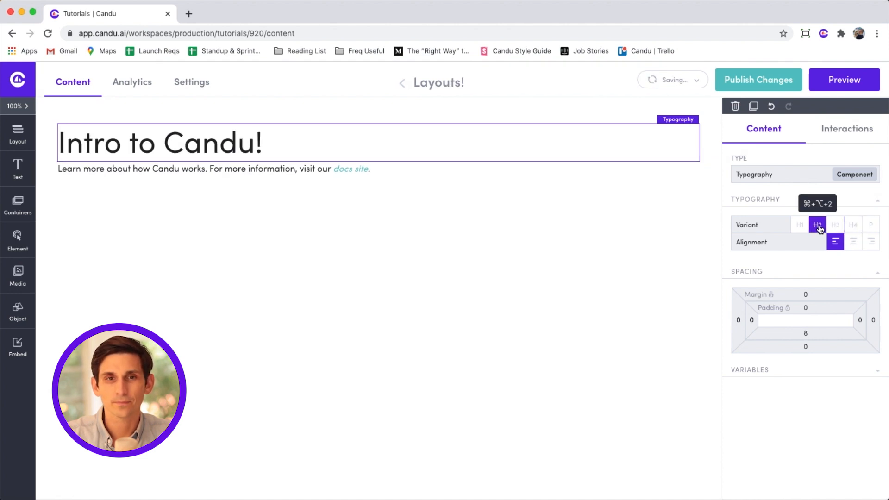
pyautogui.click(854, 243)
pyautogui.click(871, 244)
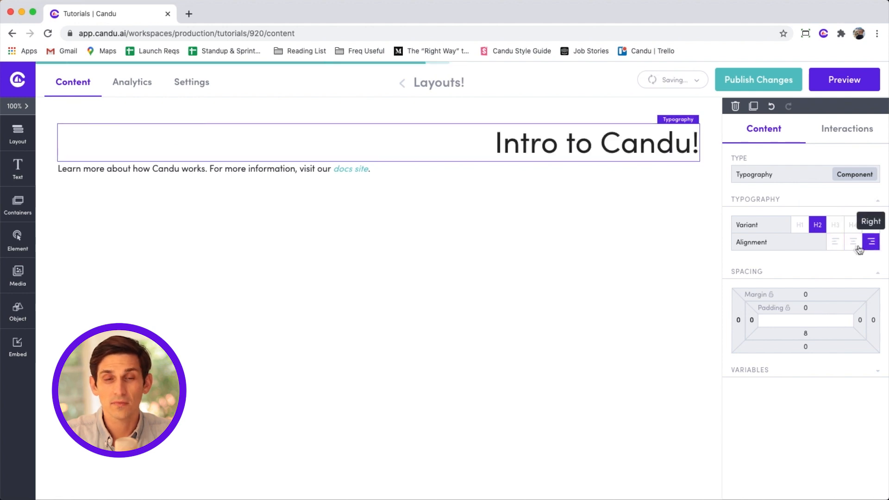
pyautogui.click(836, 244)
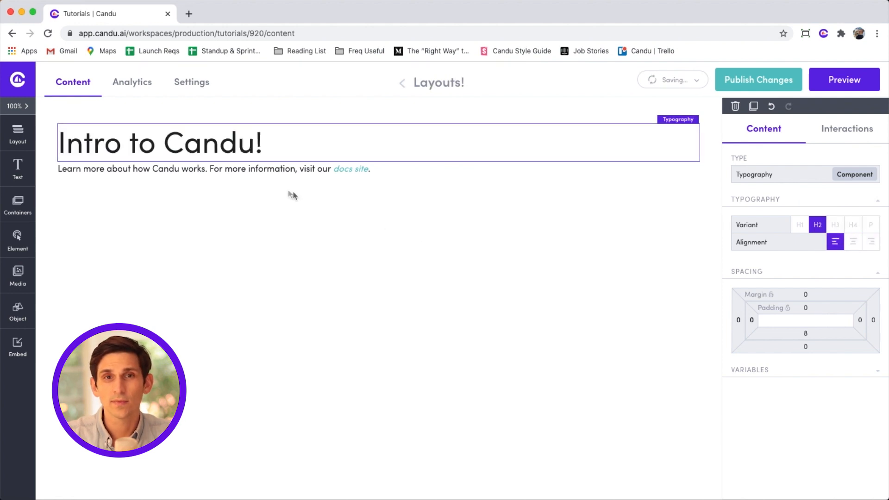
pyautogui.click(280, 177)
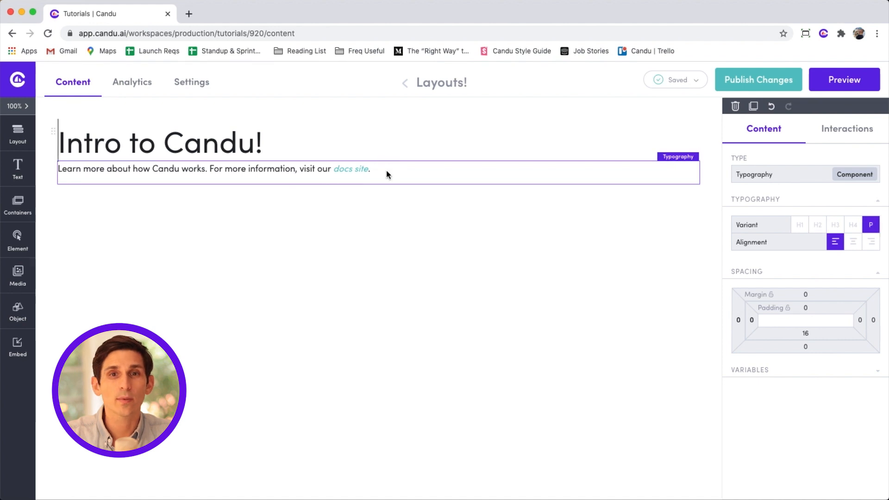
# List 'Candu is an editor for your app', the WYSIWYG editor line, and 'We have a thing about cats' plus emoji.
pyautogui.press('Return')
pyautogui.write('- Candu ')
pyautogui.write('is an editor for your app')
pyautogui.press('Return')
pyautogui.write('You can create content using this nice WYSIWYG editor')
pyautogui.press('Return')
pyautogui.write('We have a thing about cats')
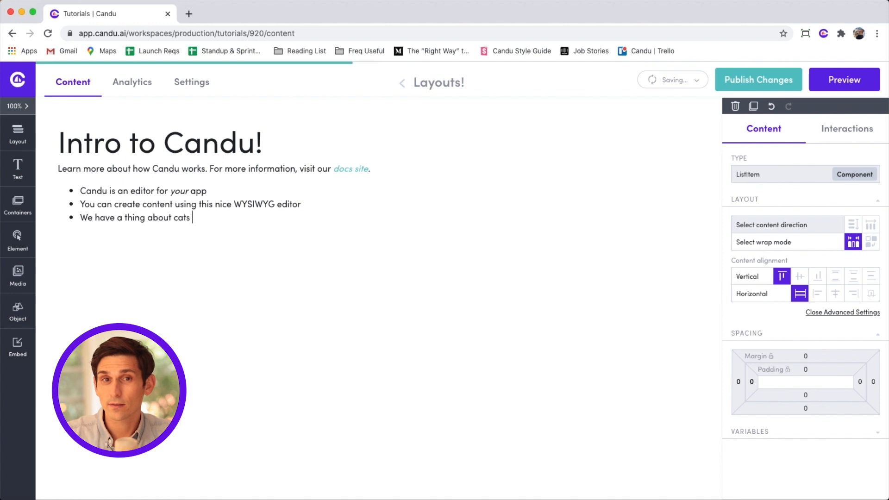
pyautogui.press('ctrl+super+space')
pyautogui.click(246, 276)
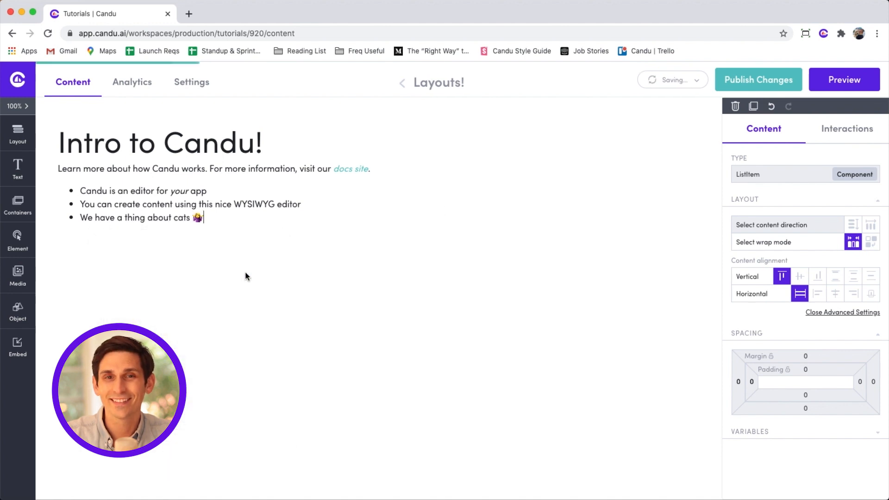
pyautogui.press('Return')
pyautogui.press('Return')
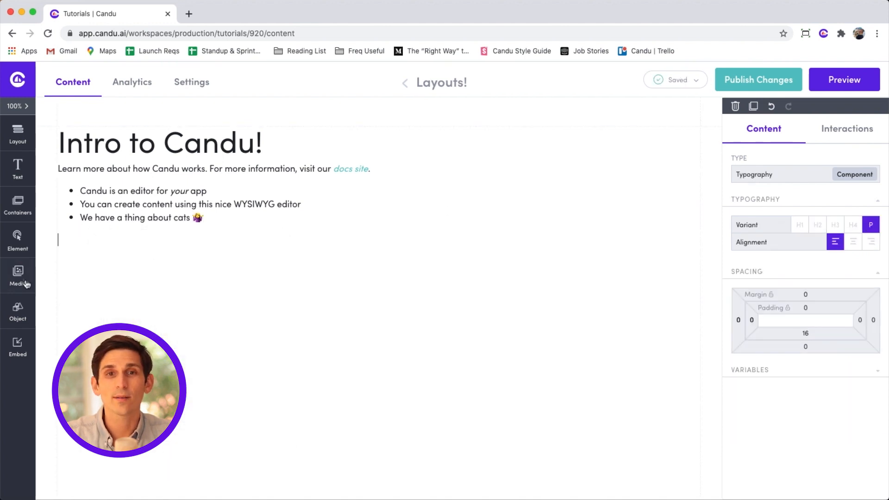
# Place an image block below the bullet list, upload a cat picture, then undo it.
pyautogui.click(15, 213)
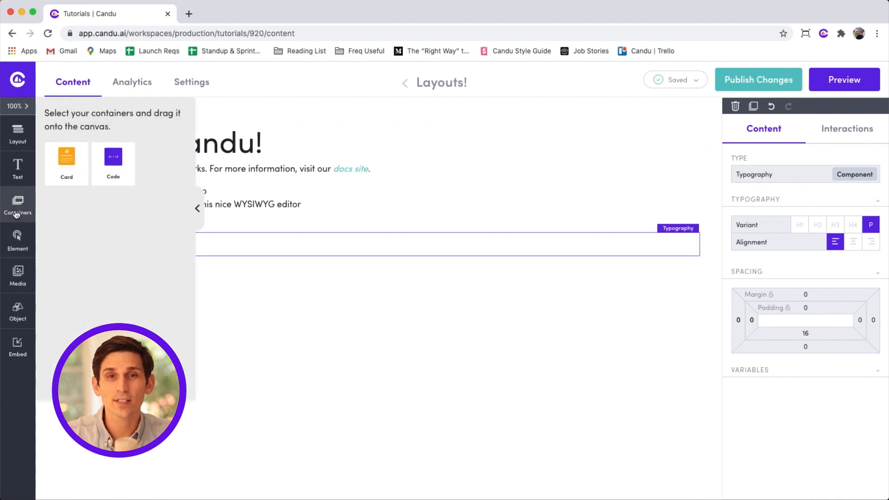
pyautogui.click(17, 274)
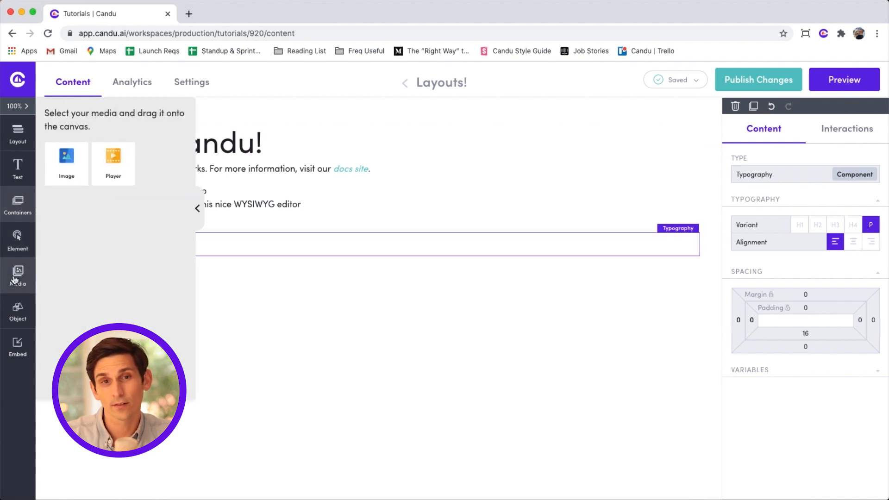
pyautogui.moveTo(68, 174); pyautogui.dragTo(207, 257)
pyautogui.click(283, 302)
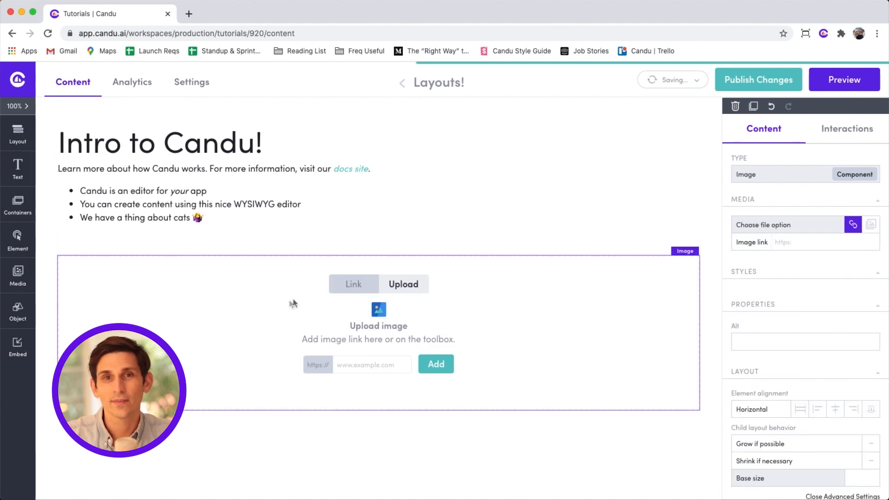
pyautogui.click(396, 286)
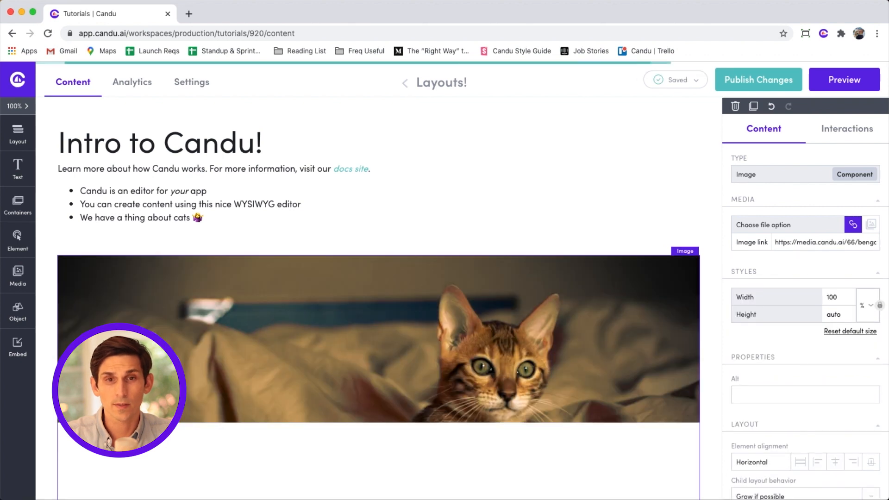
pyautogui.scroll(-3, 378, 298)
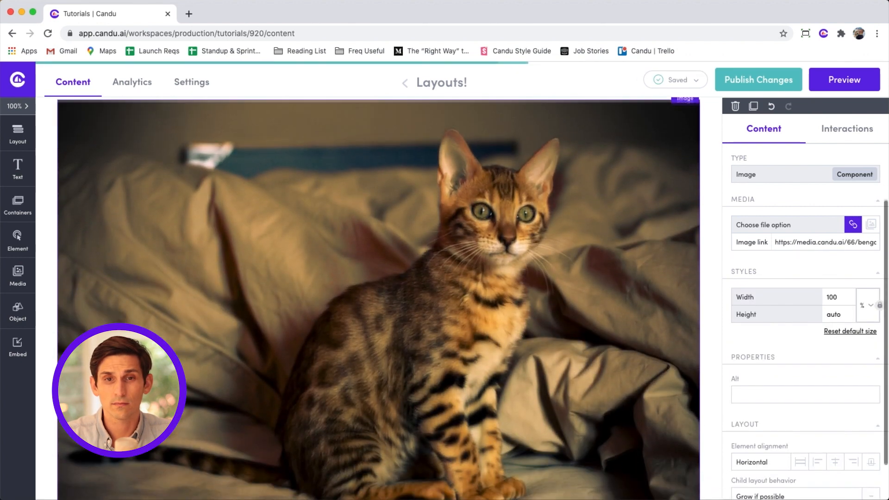
pyautogui.scroll(3, 183, 363)
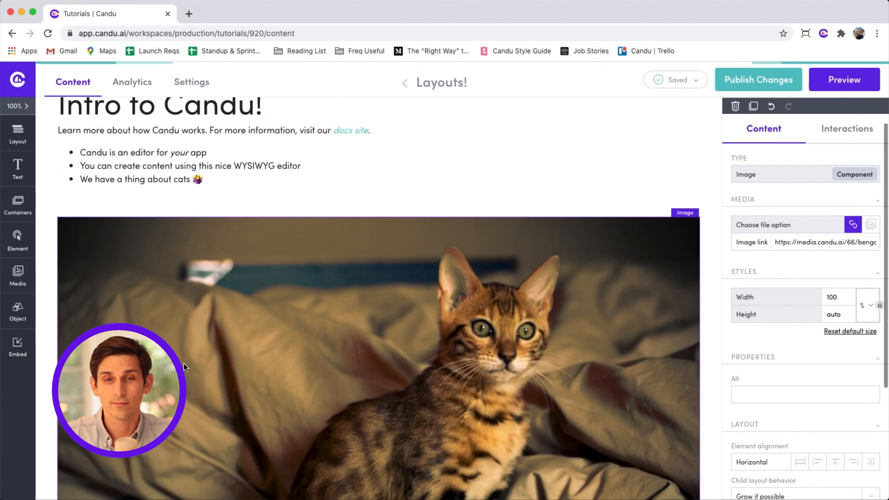
pyautogui.click(772, 107)
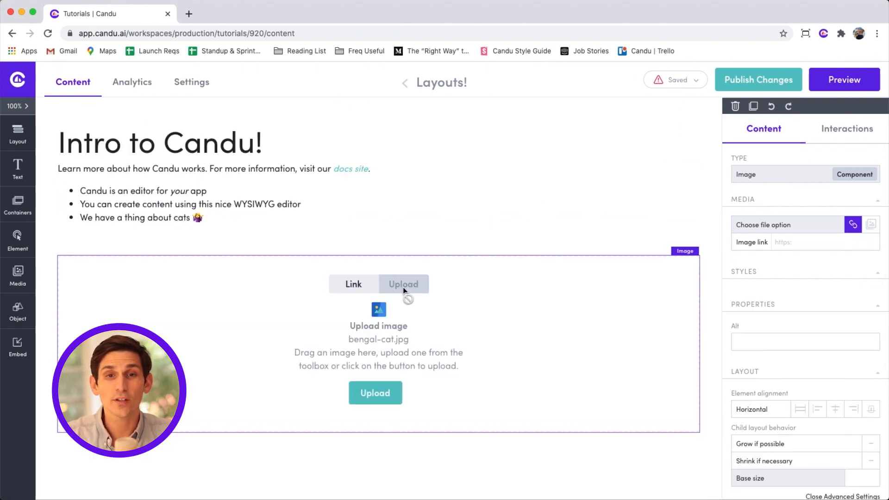
# Try maine-coon-cat from the Media Library, undo it, and paste an image link instead.
pyautogui.click(383, 392)
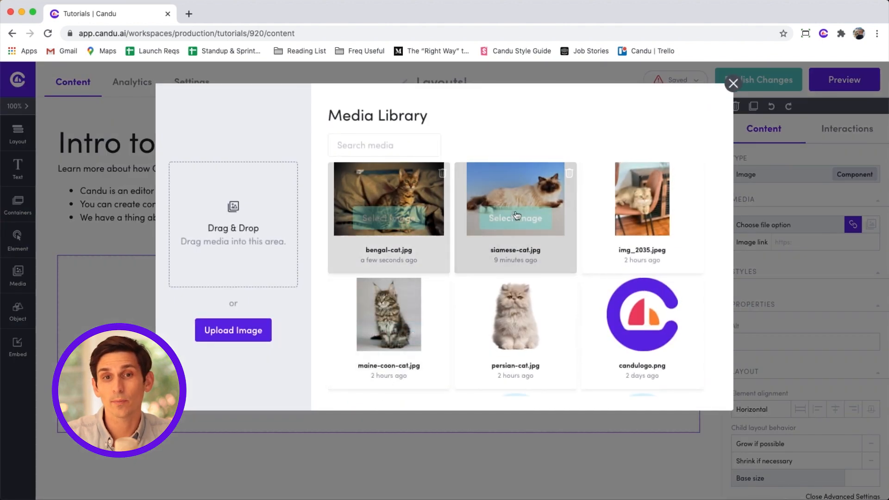
pyautogui.click(398, 337)
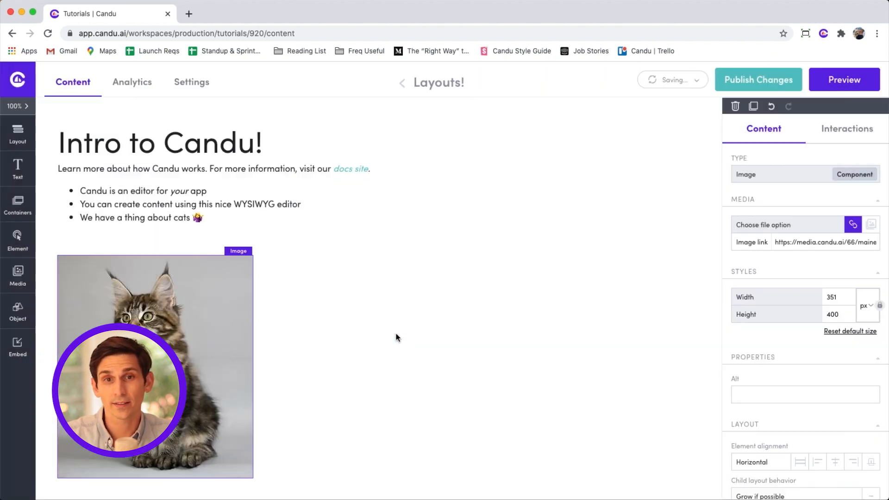
pyautogui.press('super+z')
pyautogui.click(368, 379)
pyautogui.press('super+v')
# Apply the linked logo image and set its width to 20%.
pyautogui.click(438, 380)
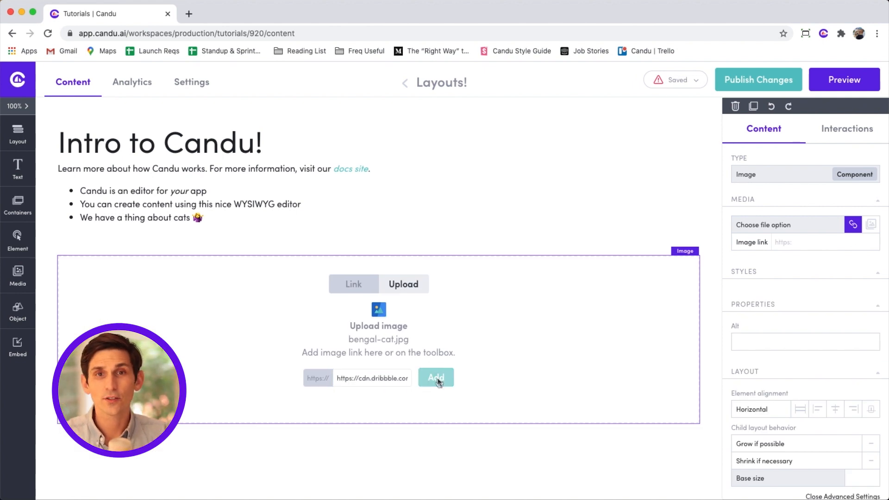
pyautogui.scroll(-3, 438, 383)
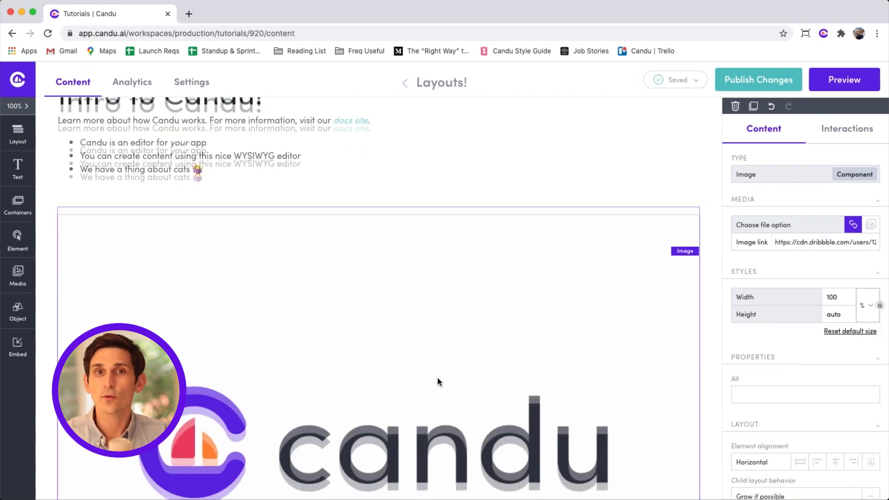
pyautogui.scroll(-1, 439, 382)
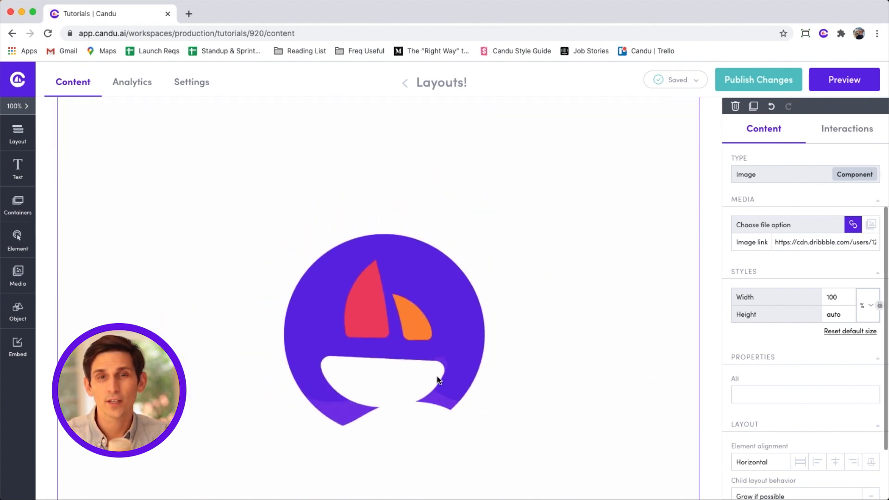
pyautogui.click(871, 307)
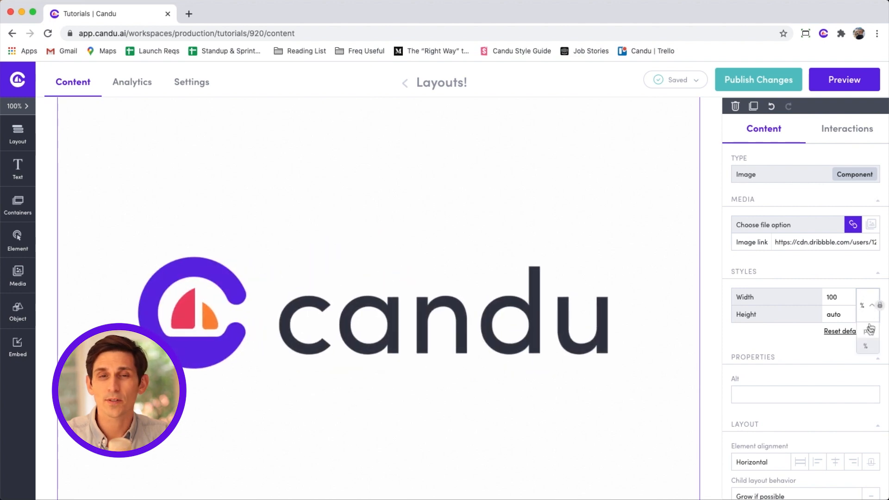
pyautogui.click(870, 309)
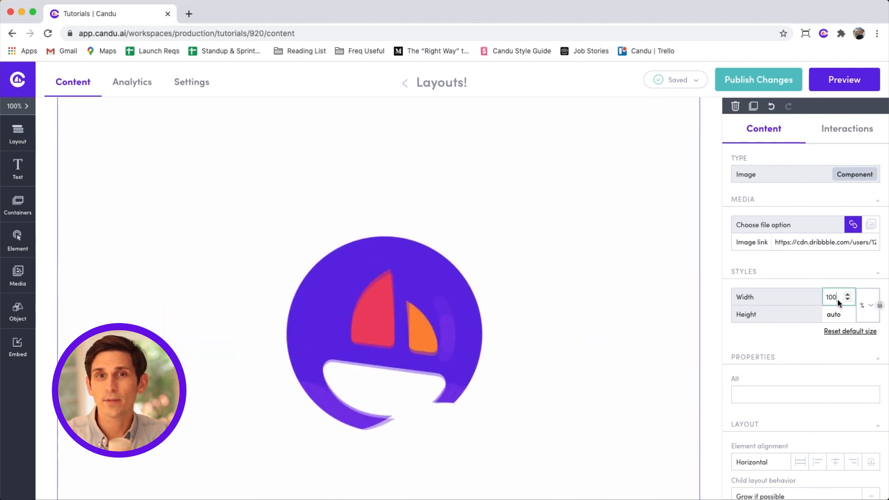
pyautogui.doubleClick(833, 296)
pyautogui.write('20')
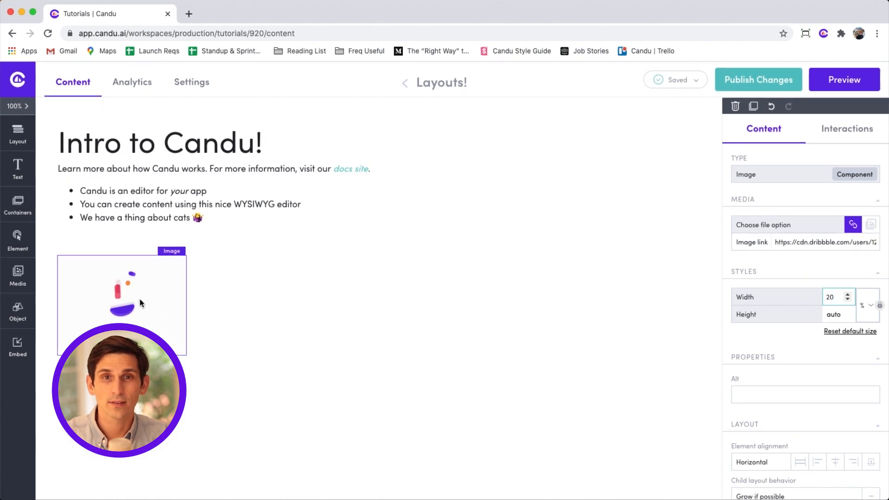
# Swap the picture for candulogo.png and switch the width unit to px.
pyautogui.click(872, 225)
pyautogui.moveTo(658, 340)
pyautogui.click(658, 341)
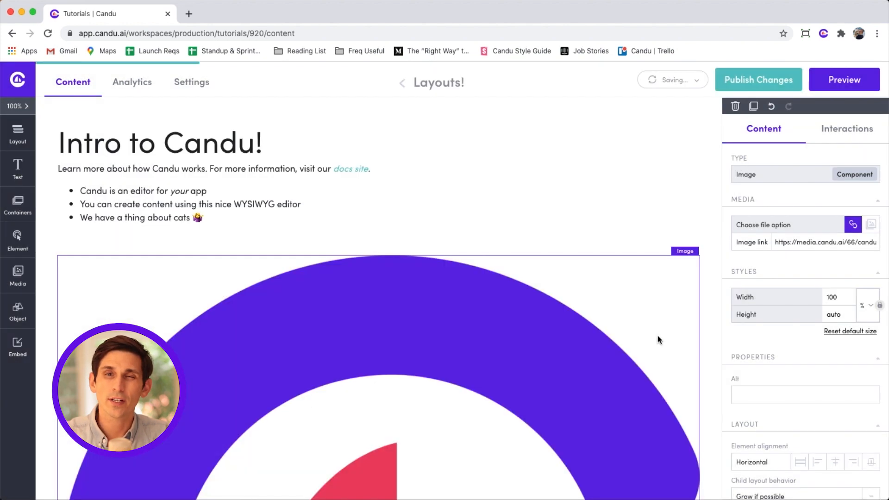
pyautogui.click(864, 305)
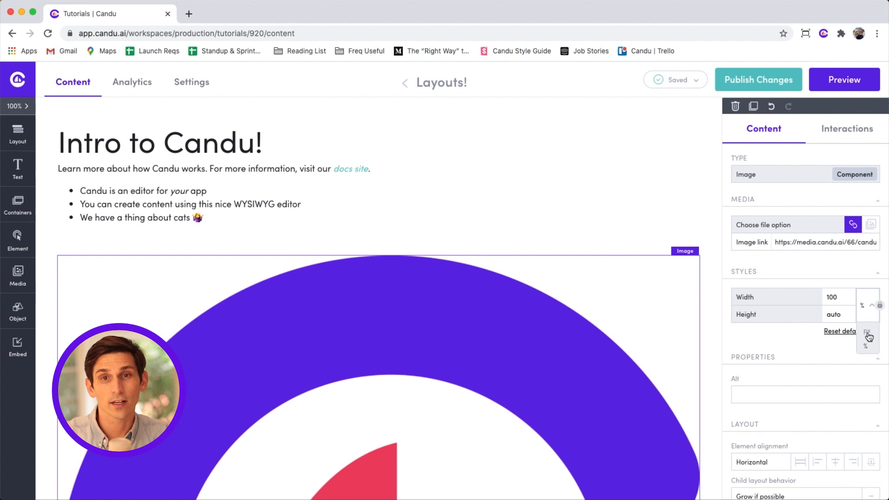
pyautogui.click(867, 338)
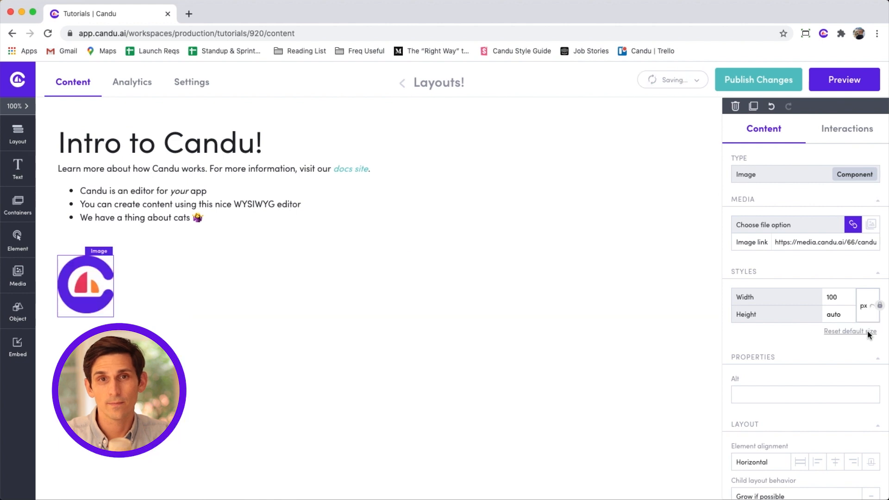
# Add a row-direction panel at the top and move the logo and 'Intro to Candu!' heading into it.
pyautogui.click(17, 134)
pyautogui.moveTo(74, 158); pyautogui.dragTo(147, 142)
pyautogui.click(148, 142)
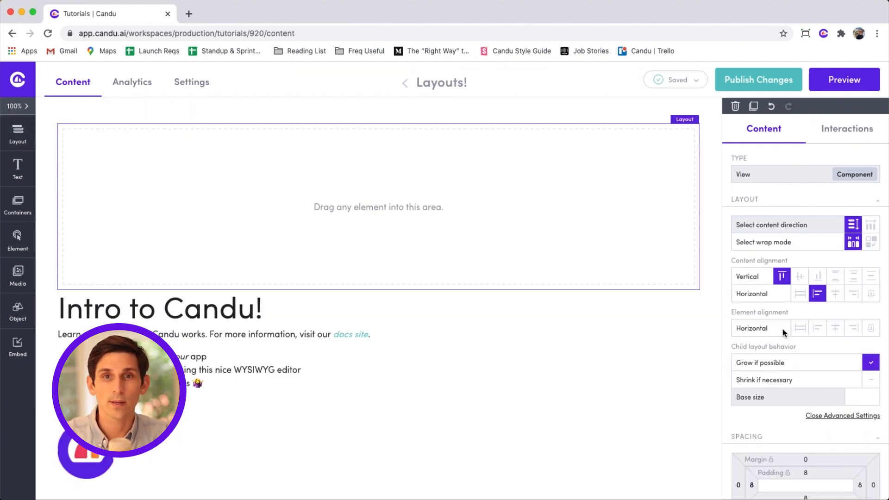
pyautogui.click(870, 225)
pyautogui.moveTo(83, 324); pyautogui.dragTo(78, 146)
pyautogui.scroll(-4, 796, 423)
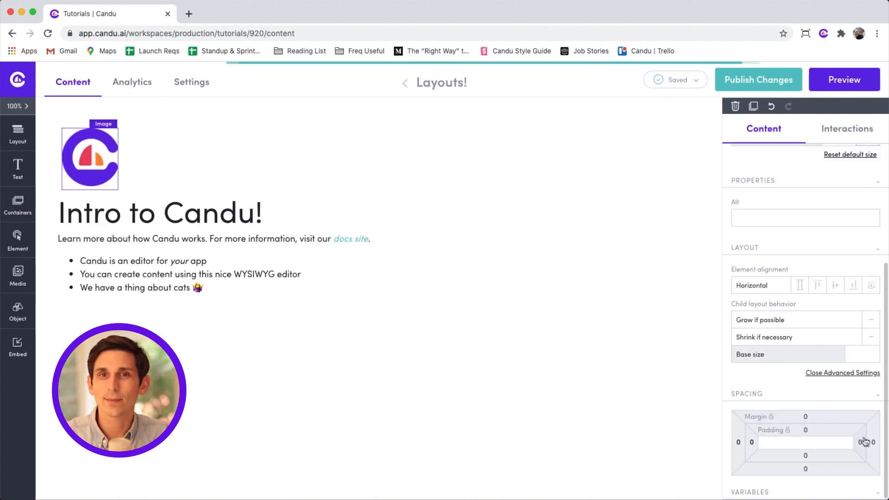
pyautogui.moveTo(224, 213); pyautogui.dragTo(323, 177)
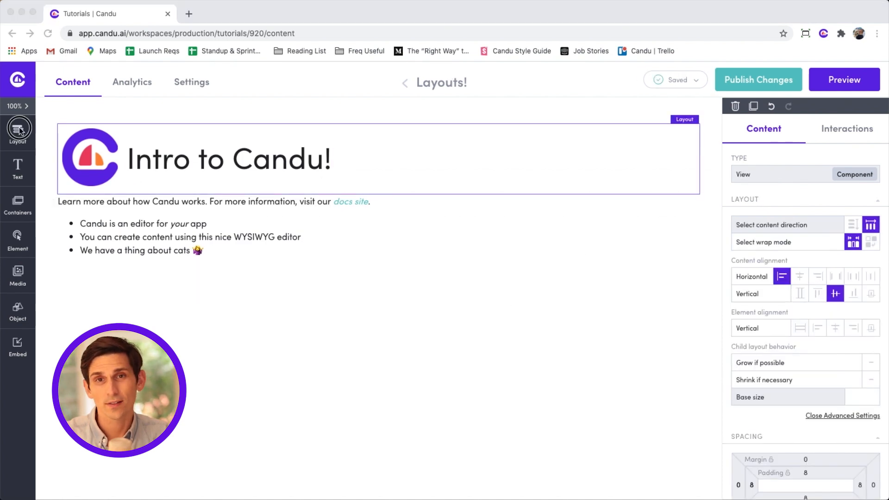
pyautogui.click(19, 142)
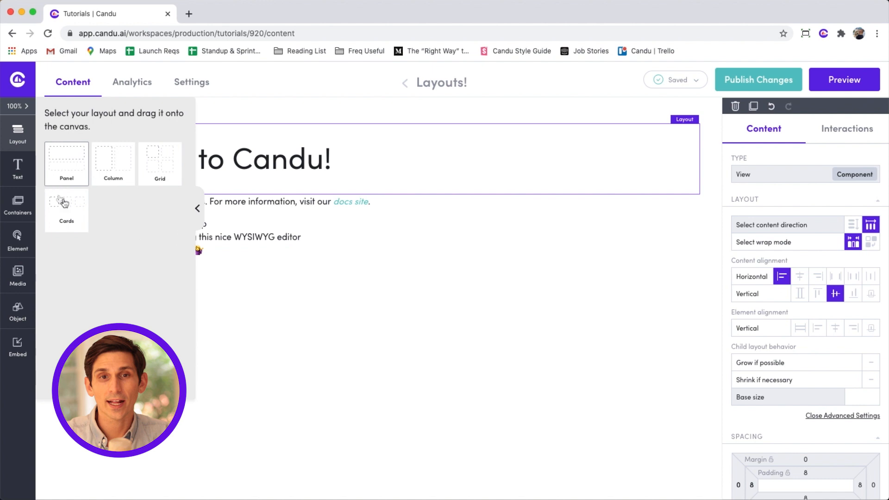
# Add a cards layout below the list with a Header 3 'Getting Started' in the first card.
pyautogui.moveTo(68, 204); pyautogui.dragTo(209, 283)
pyautogui.click(182, 291)
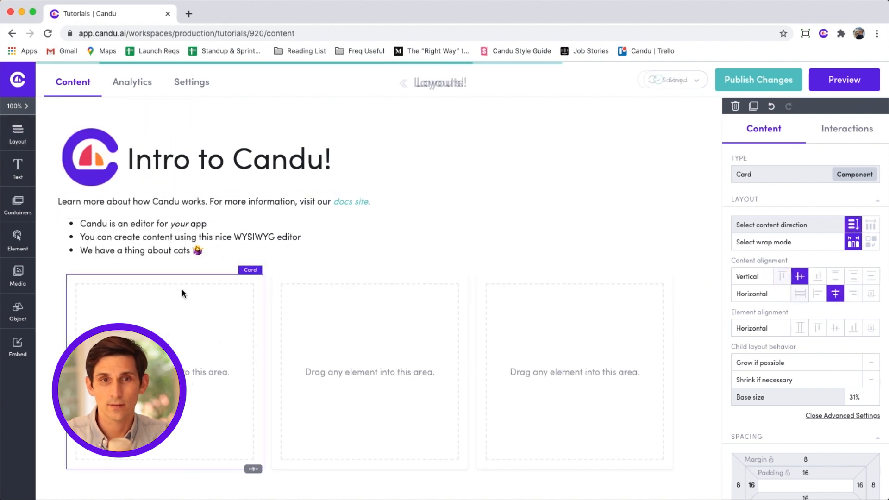
pyautogui.click(18, 167)
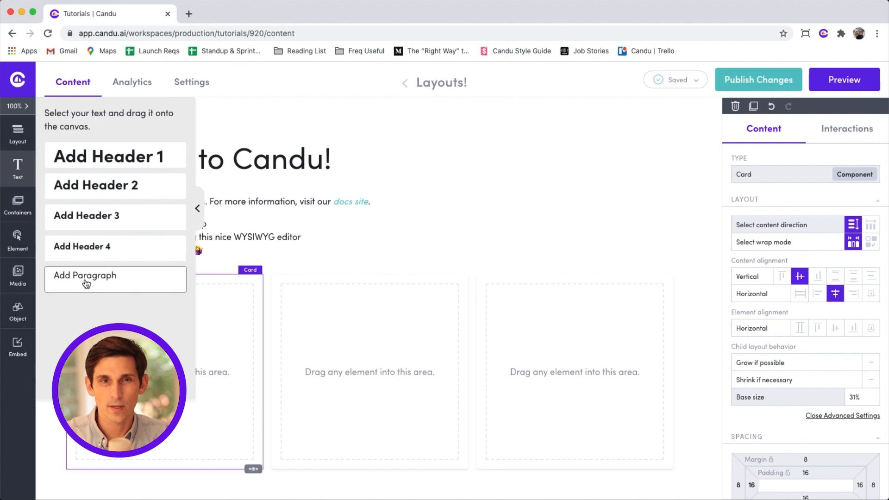
pyautogui.moveTo(83, 217); pyautogui.dragTo(177, 337)
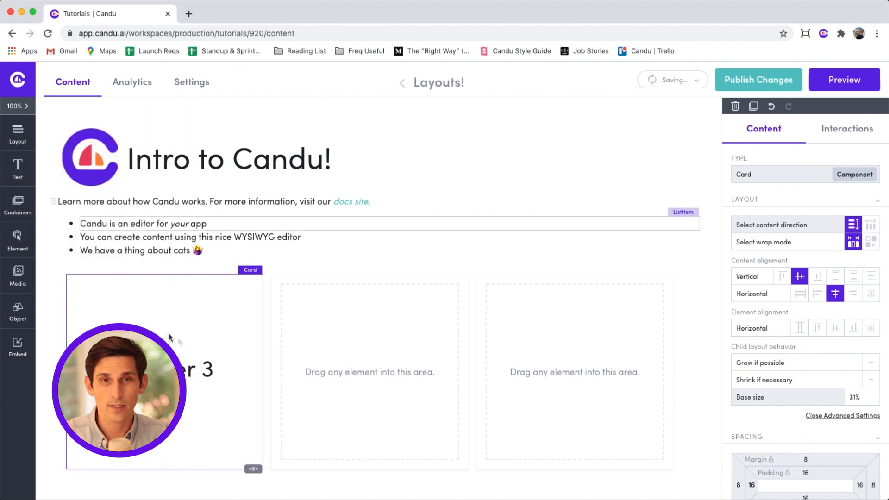
pyautogui.doubleClick(194, 369)
pyautogui.press('BackSpace')
pyautogui.write('Getting Started')
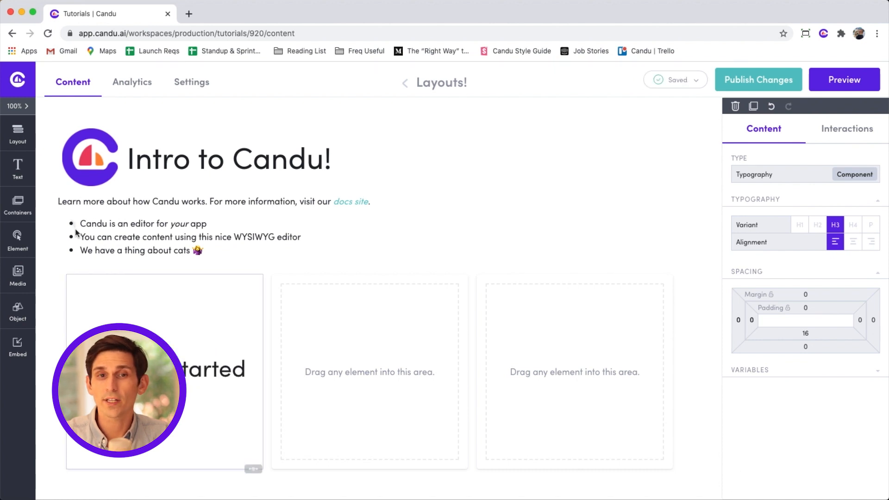
# Add Header 3 titles 'Installation' and 'Support' to the second and third cards.
pyautogui.click(12, 168)
pyautogui.moveTo(97, 217); pyautogui.dragTo(325, 365)
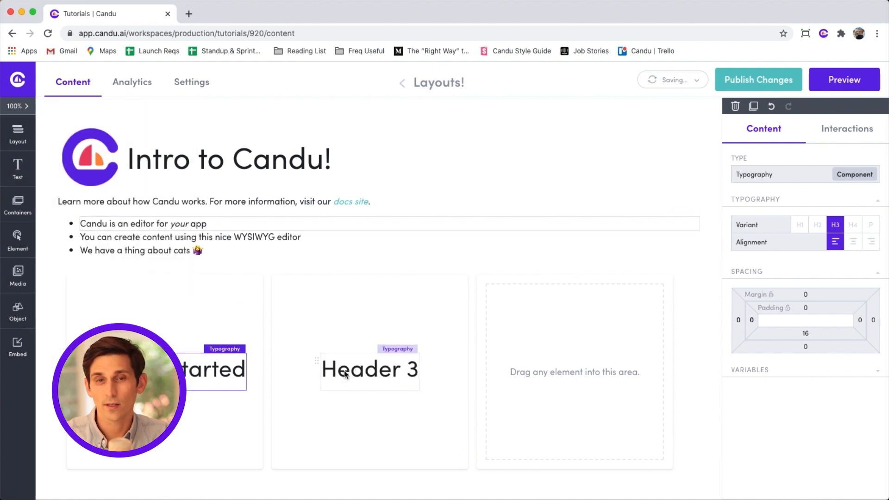
pyautogui.tripleClick(345, 374)
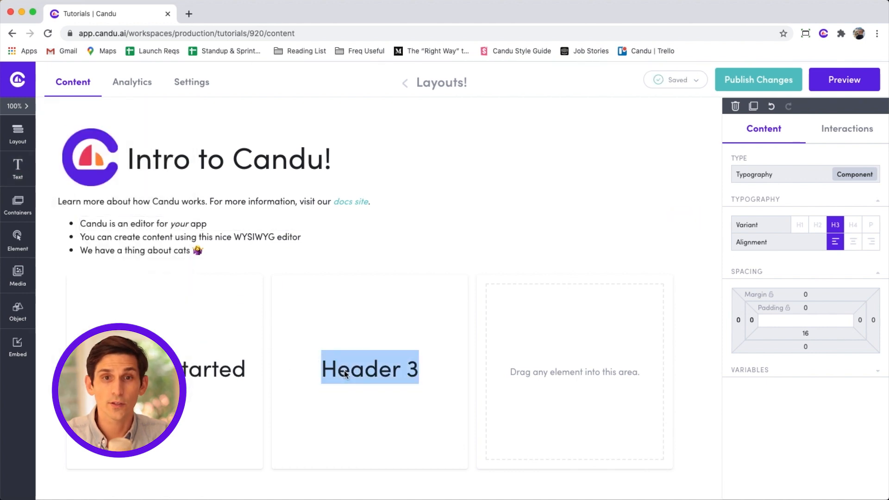
pyautogui.write('Installation')
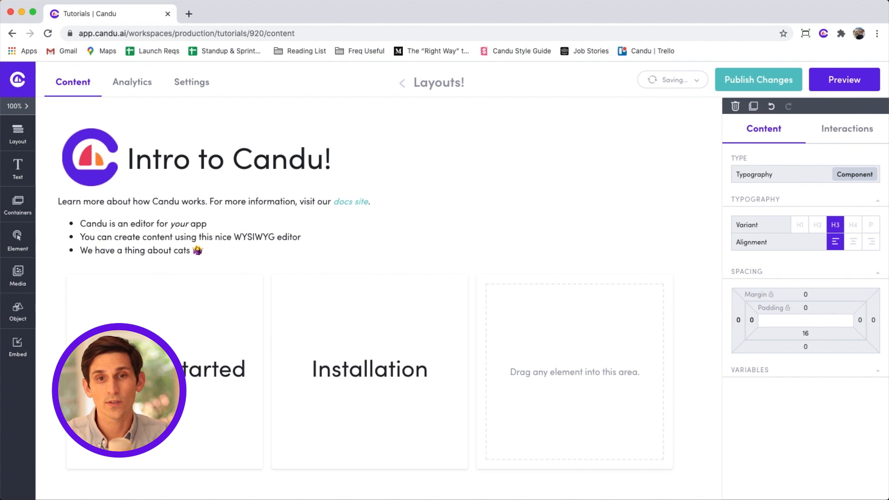
pyautogui.click(15, 179)
pyautogui.moveTo(87, 214); pyautogui.dragTo(543, 372)
pyautogui.tripleClick(543, 371)
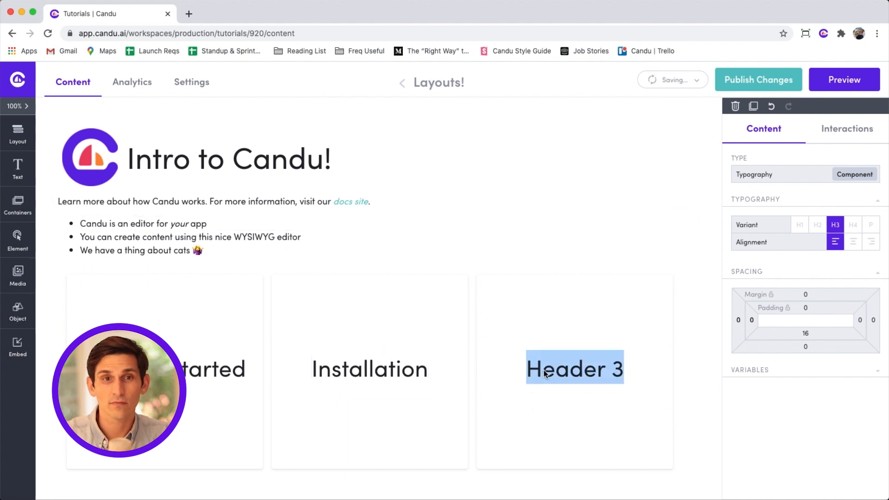
pyautogui.write('Support')
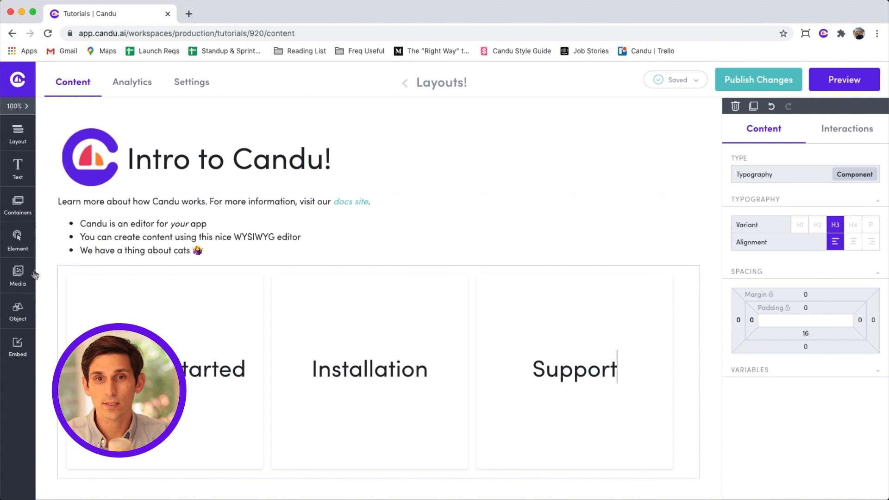
# Add a button under Support and link the Getting Started card to docs.candu.ai/creator-quickstart.
pyautogui.click(21, 246)
pyautogui.moveTo(154, 152); pyautogui.dragTo(552, 409)
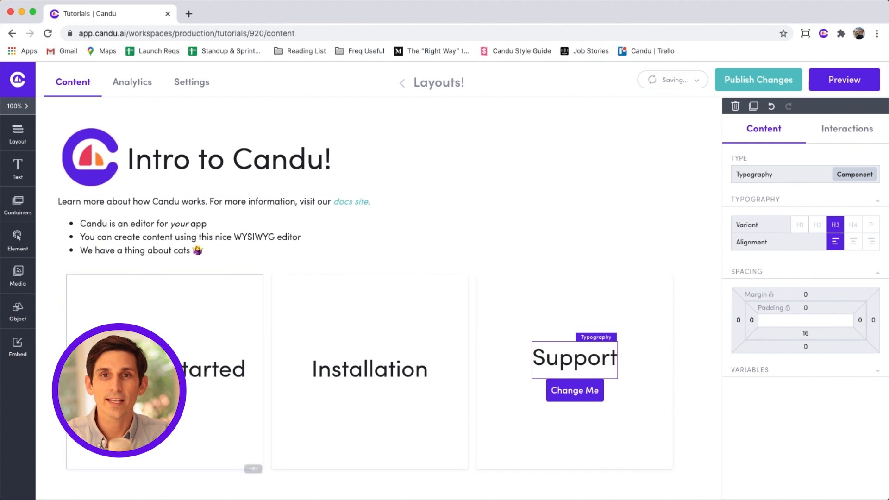
pyautogui.click(164, 417)
pyautogui.click(253, 470)
pyautogui.click(339, 458)
pyautogui.write('docs.')
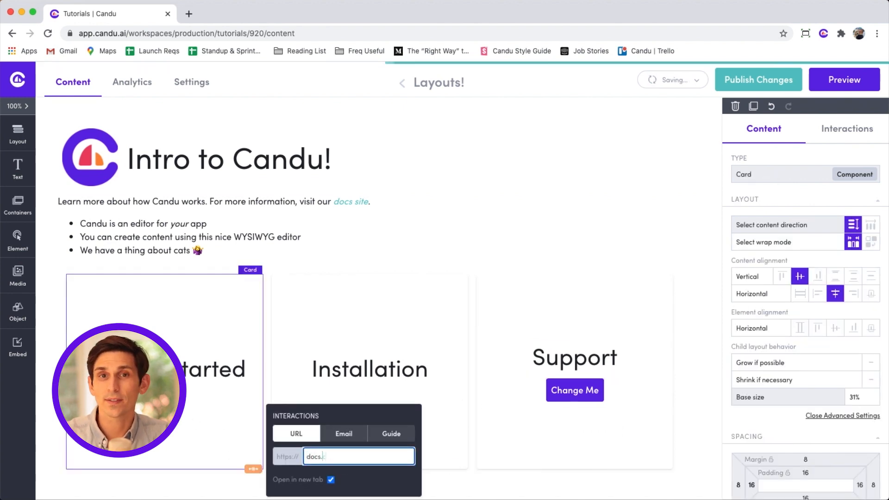
pyautogui.write('candu.ai/creator-quickstart')
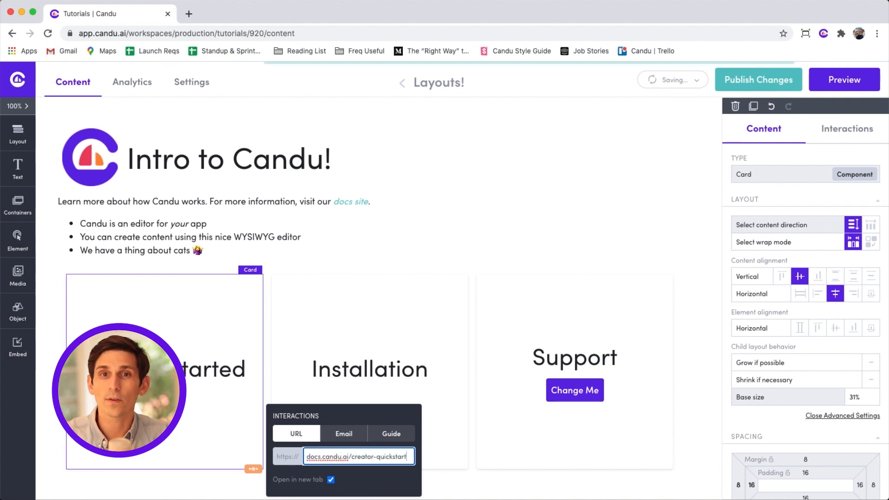
# Link the Installation card to docs.candu.ai/developer/installation-guide.
pyautogui.click(326, 316)
pyautogui.click(458, 469)
pyautogui.click(531, 456)
pyautogui.write('docs.candu.ai')
pyautogui.write('/developer/installation-guide')
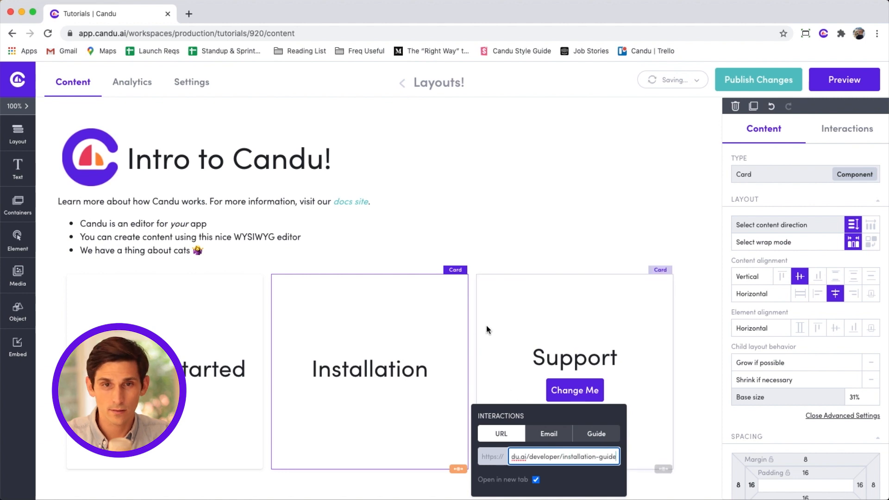
# Give the Change Me button an Email interaction addressed to the support mailbox.
pyautogui.click(581, 388)
pyautogui.click(594, 402)
pyautogui.click(684, 393)
pyautogui.click(662, 416)
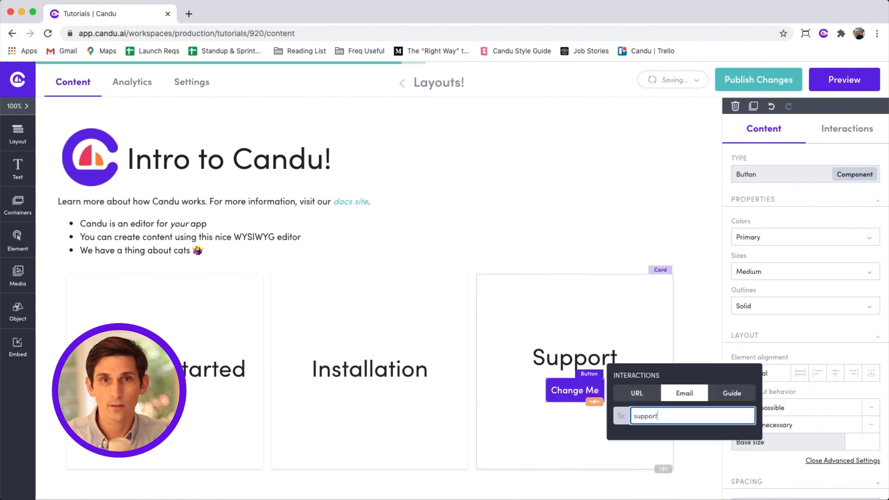
pyautogui.click(779, 302)
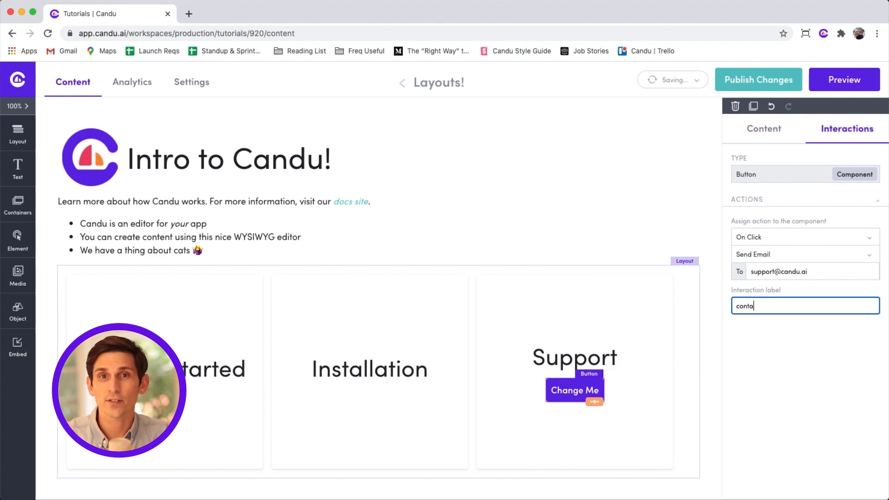
# Set interaction labels contact_support_click, installation_click and getting_started_click on the three items.
pyautogui.write('contact_support_click')
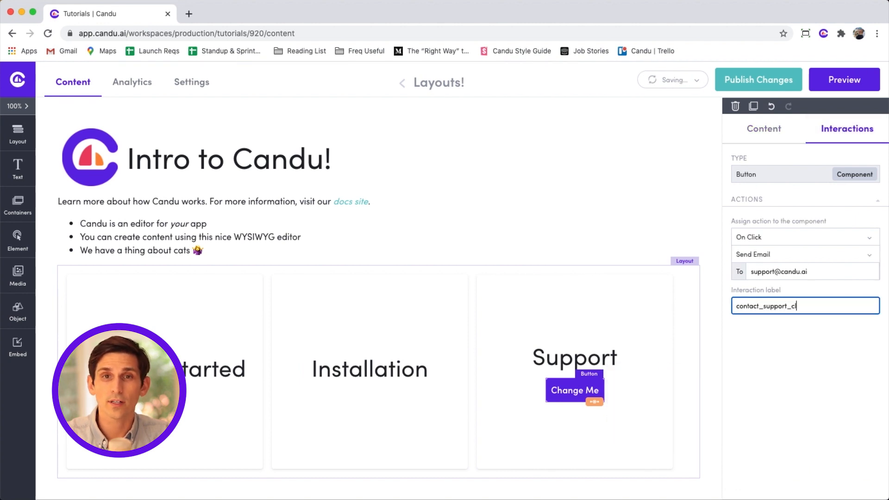
pyautogui.click(424, 437)
pyautogui.doubleClick(809, 325)
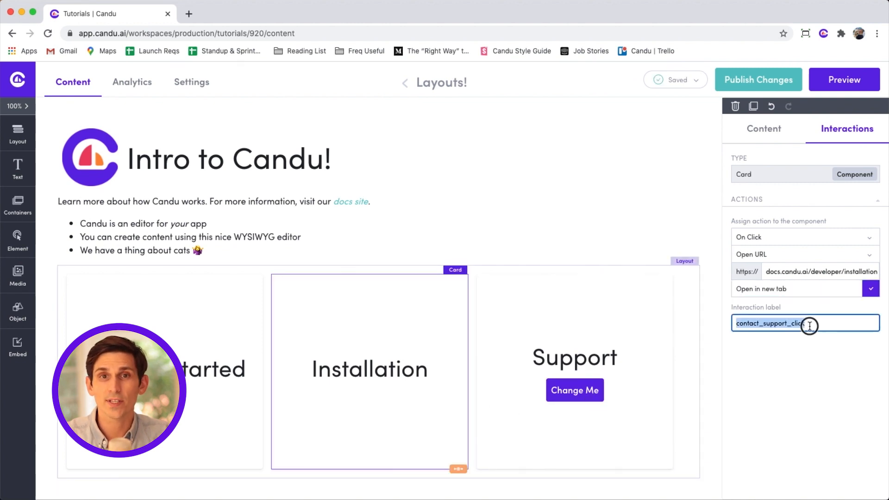
pyautogui.write('inst')
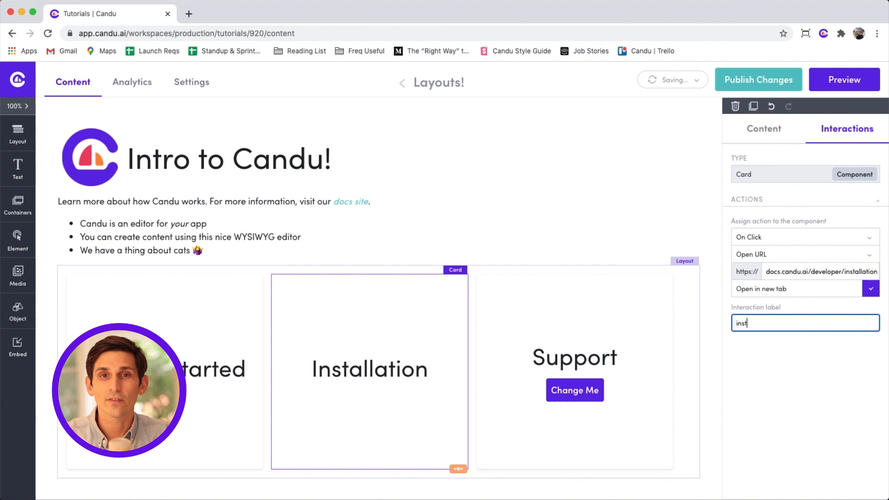
pyautogui.write('allation_click')
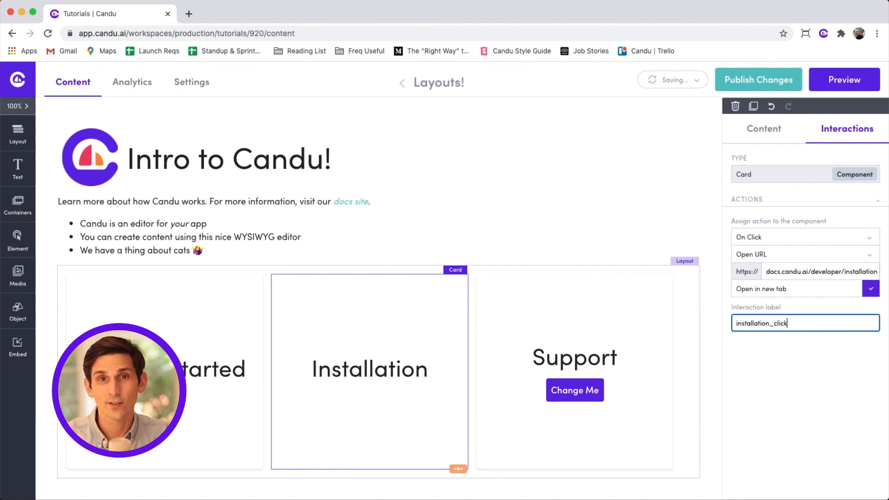
pyautogui.click(231, 292)
pyautogui.doubleClick(746, 324)
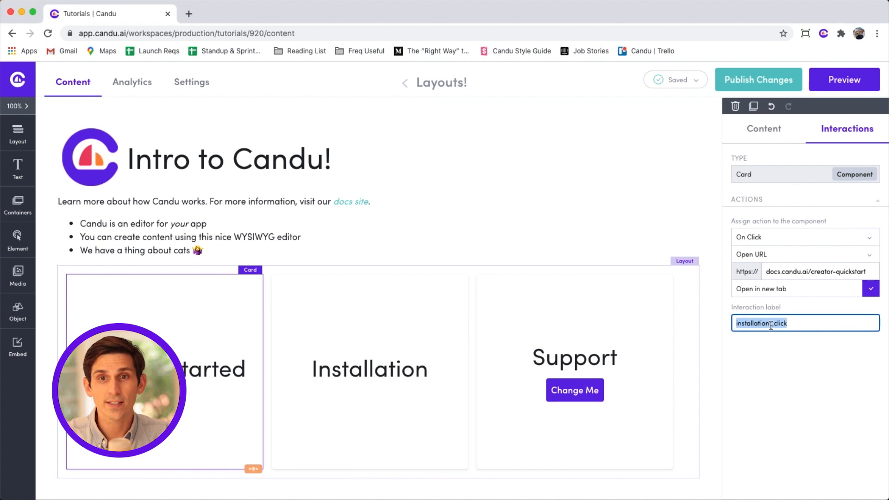
pyautogui.write('get')
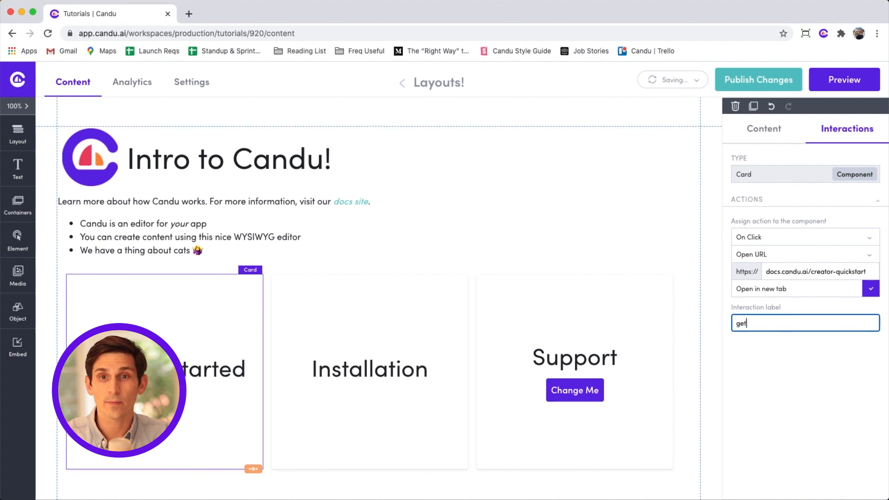
pyautogui.write('ting_started_click')
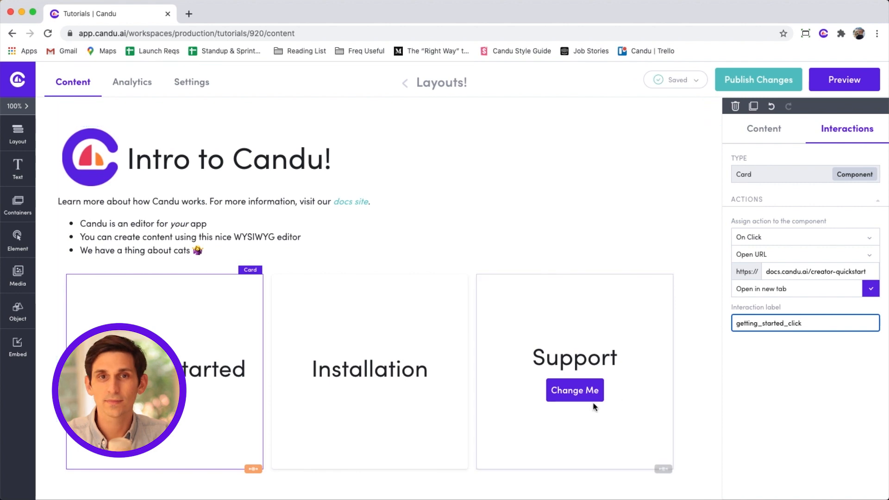
pyautogui.click(583, 389)
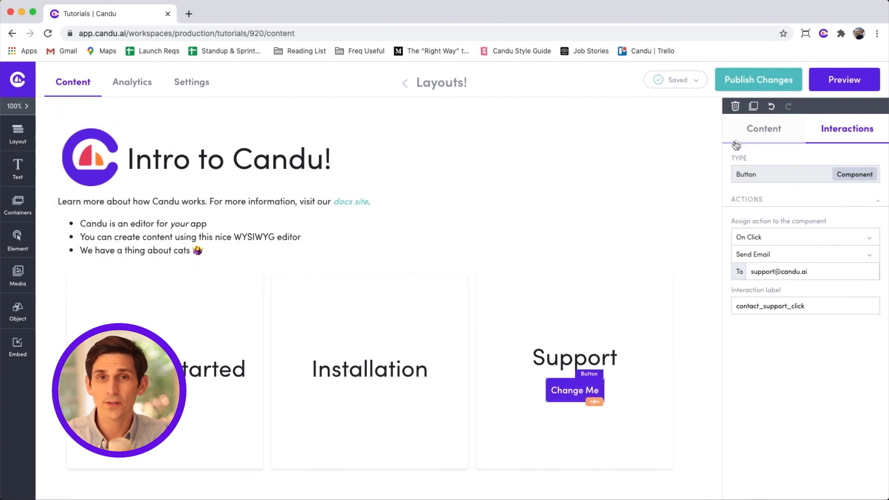
# Try Large and Extra-Large sizes on the Change Me button, then return it to Medium.
pyautogui.click(747, 133)
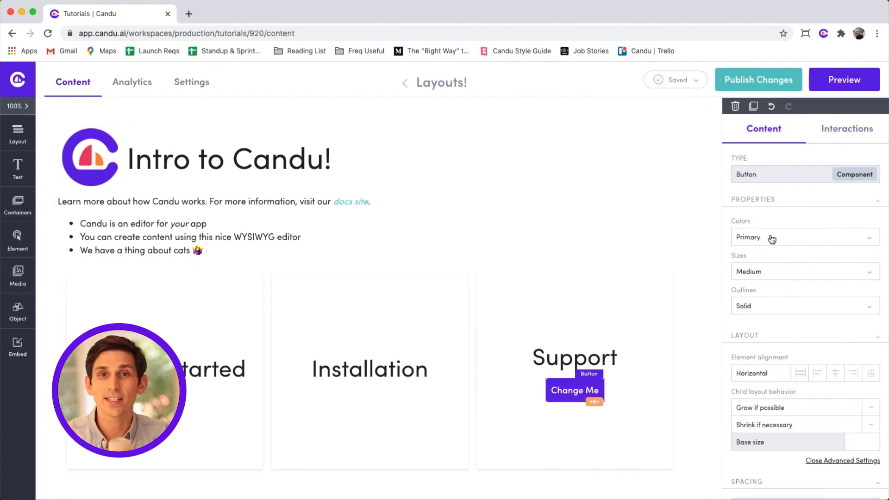
pyautogui.click(766, 276)
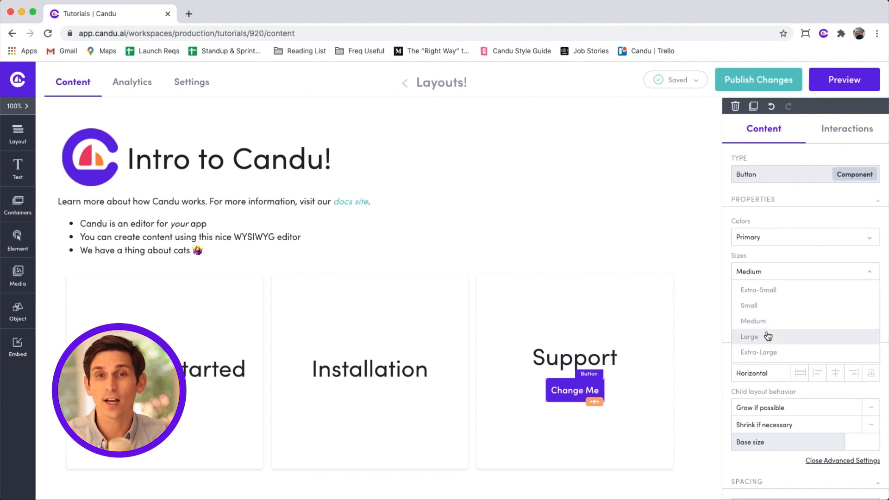
pyautogui.click(765, 336)
pyautogui.click(772, 274)
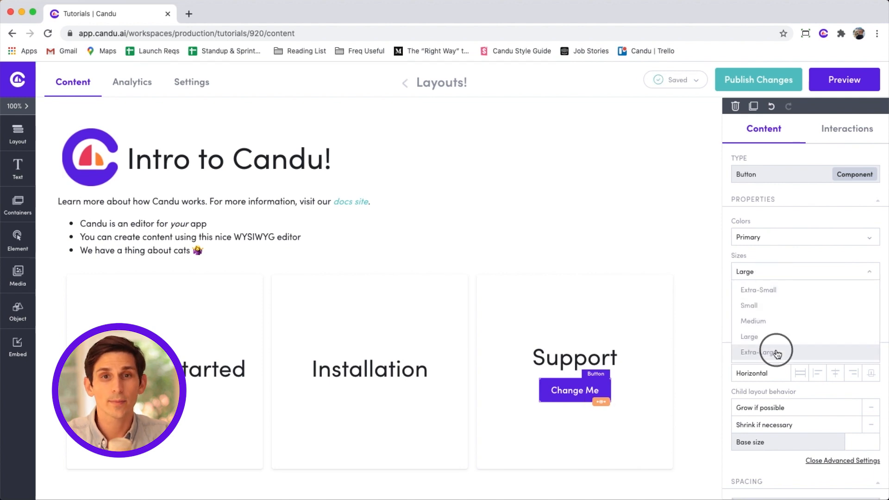
pyautogui.click(773, 351)
pyautogui.click(780, 277)
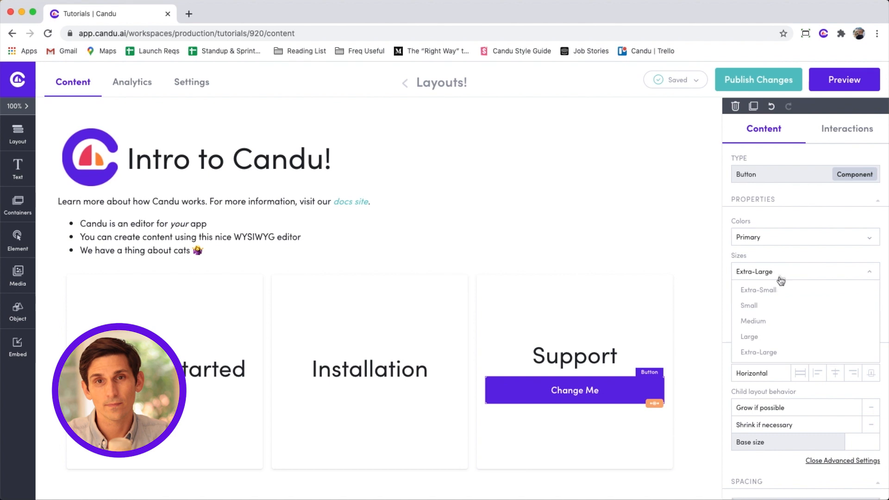
pyautogui.click(777, 324)
# Try the Secondary, Tertiary and Warning colours, settling on teal Secondary.
pyautogui.click(773, 237)
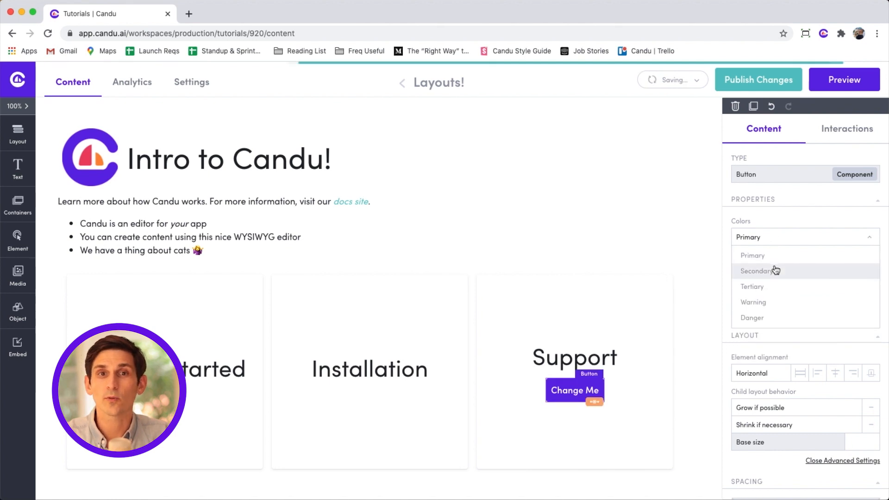
pyautogui.click(773, 270)
pyautogui.click(775, 239)
pyautogui.click(774, 287)
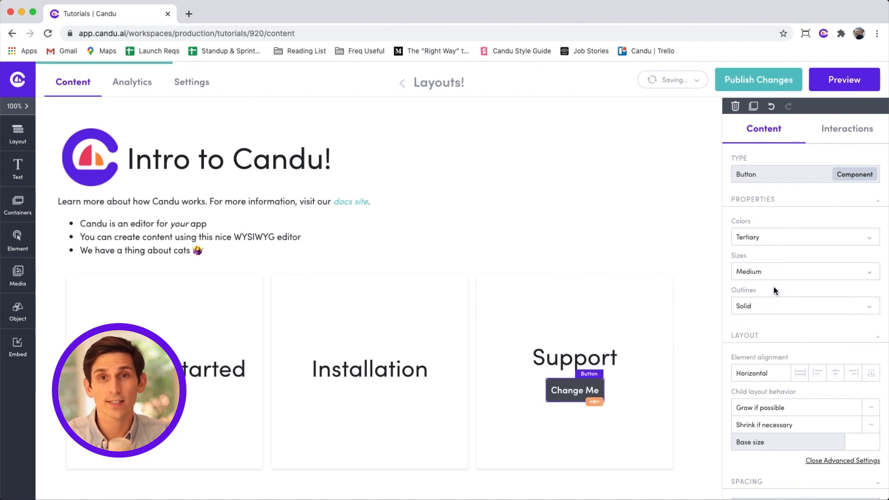
pyautogui.click(774, 243)
pyautogui.click(774, 303)
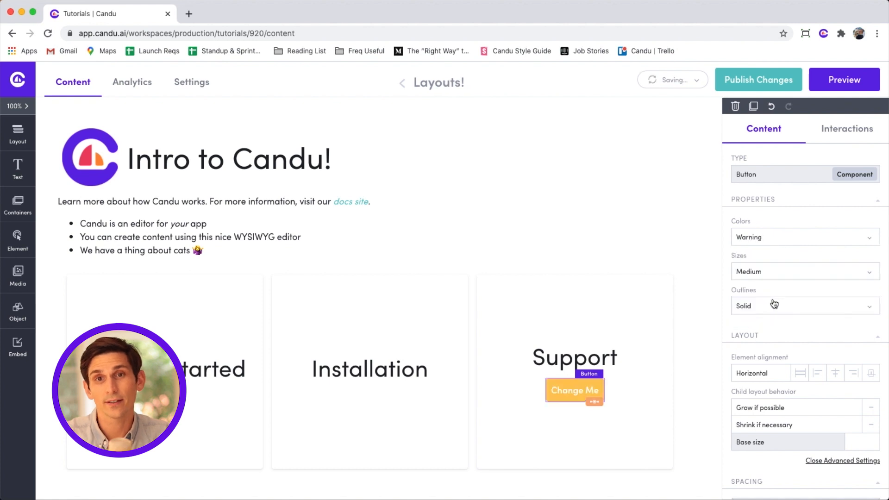
pyautogui.click(775, 242)
pyautogui.click(774, 273)
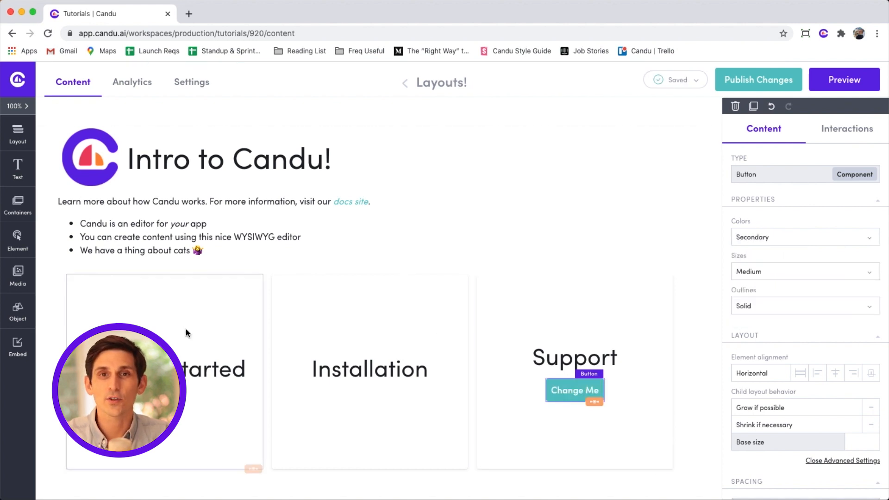
# Add an alert below the cards reading 'Still Confused? Watch our Advanced Editing Video!'.
pyautogui.click(19, 241)
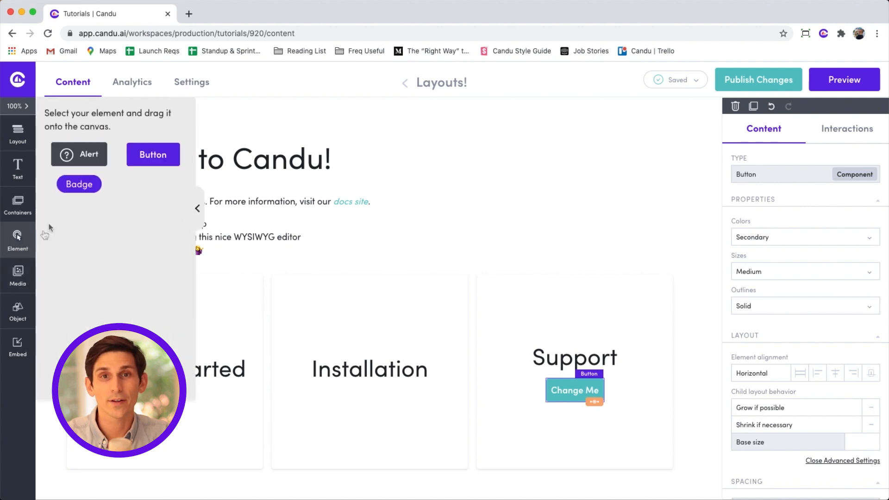
pyautogui.moveTo(77, 154); pyautogui.dragTo(211, 478)
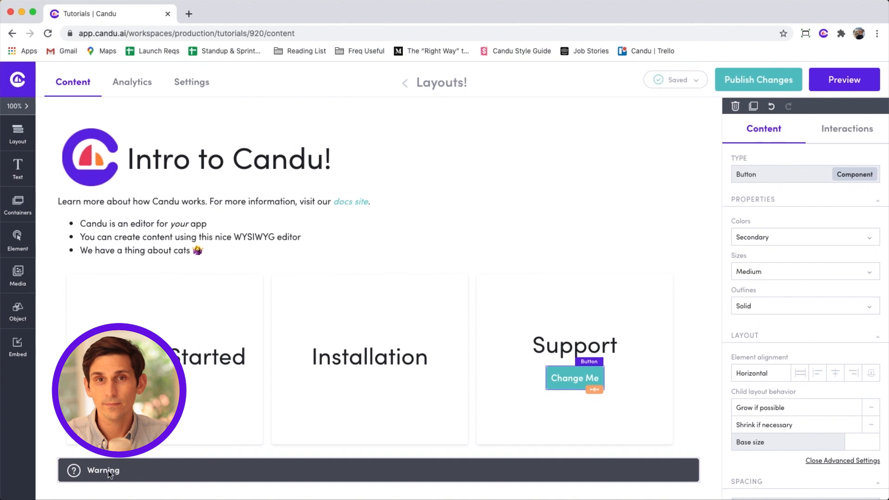
pyautogui.doubleClick(109, 471)
pyautogui.write('Still Confused? Watch our Advanced Editing Video!')
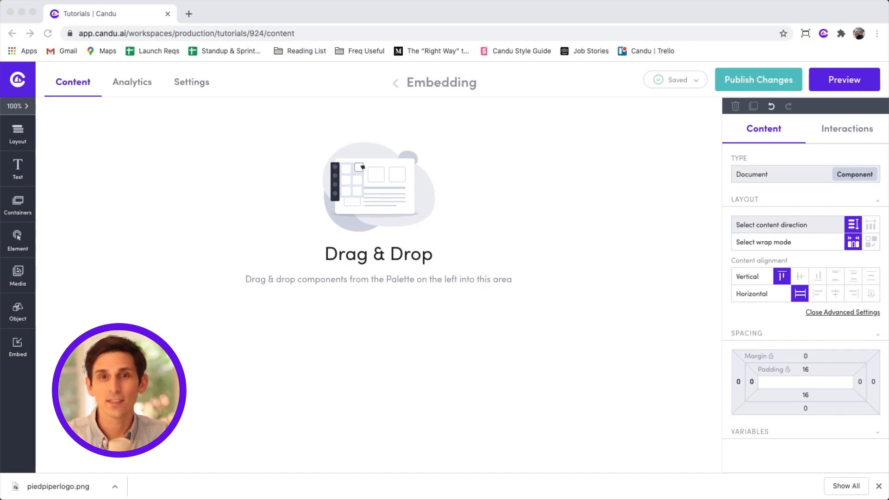
# Add a Header 1 heading reading 'Welcome!' to the empty page.
pyautogui.click(16, 172)
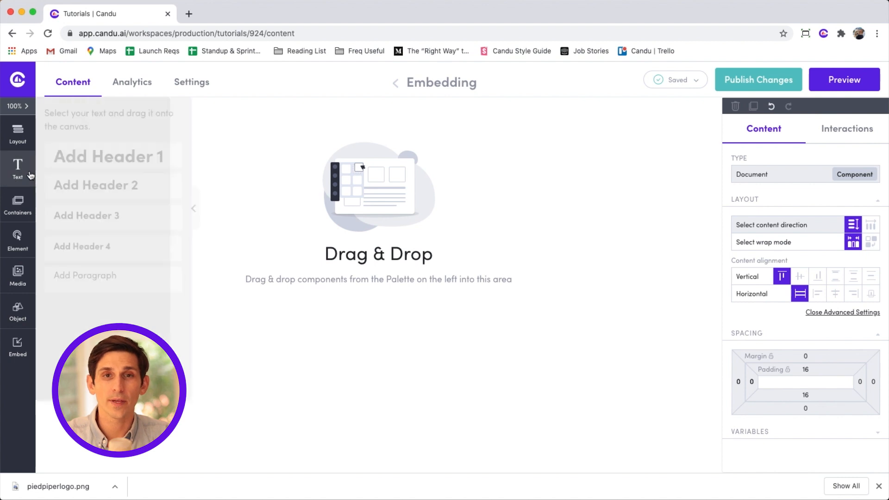
pyautogui.moveTo(65, 163); pyautogui.dragTo(216, 160)
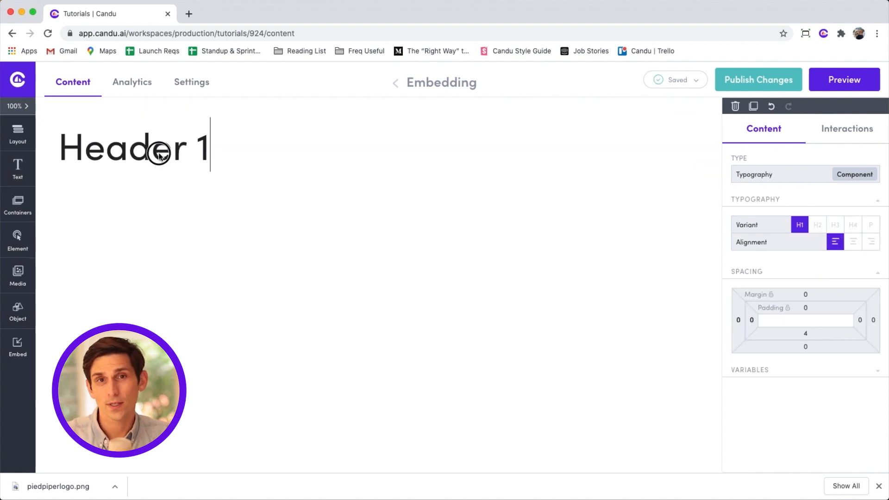
pyautogui.tripleClick(159, 151)
pyautogui.write('Welcome!')
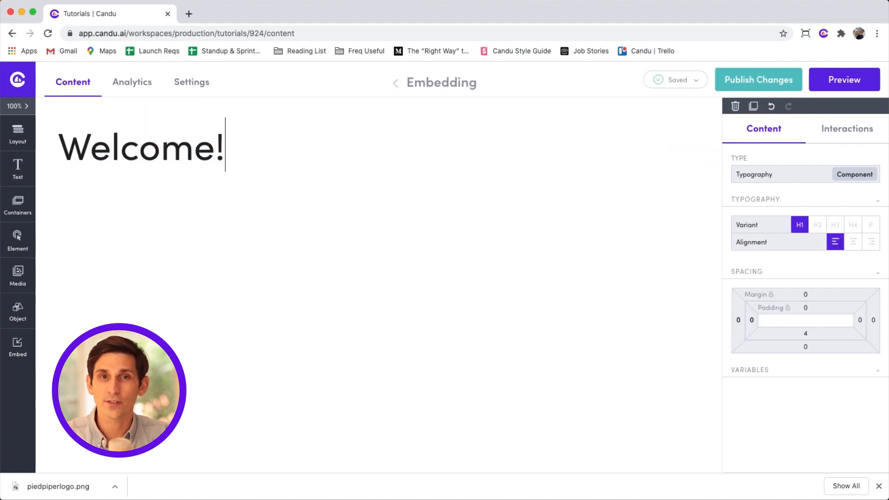
# Embed the Meet Your Reps tutorial below the Welcome! heading.
pyautogui.click(18, 351)
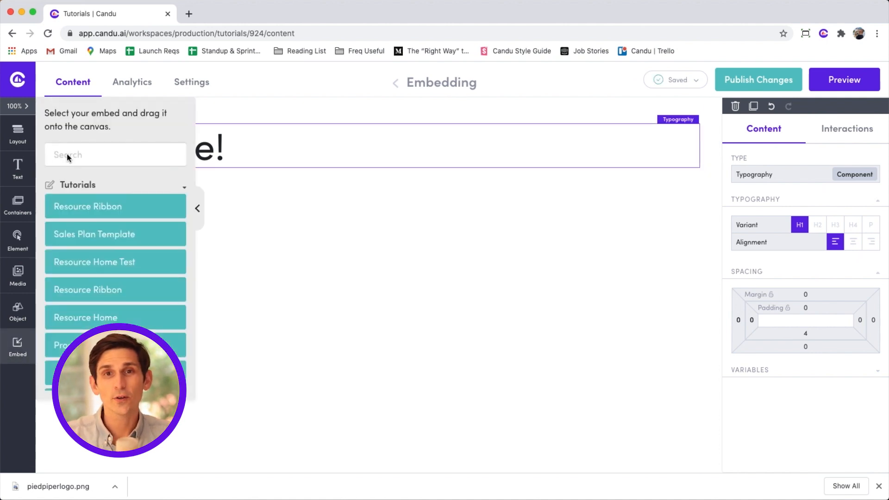
pyautogui.scroll(-5, 80, 232)
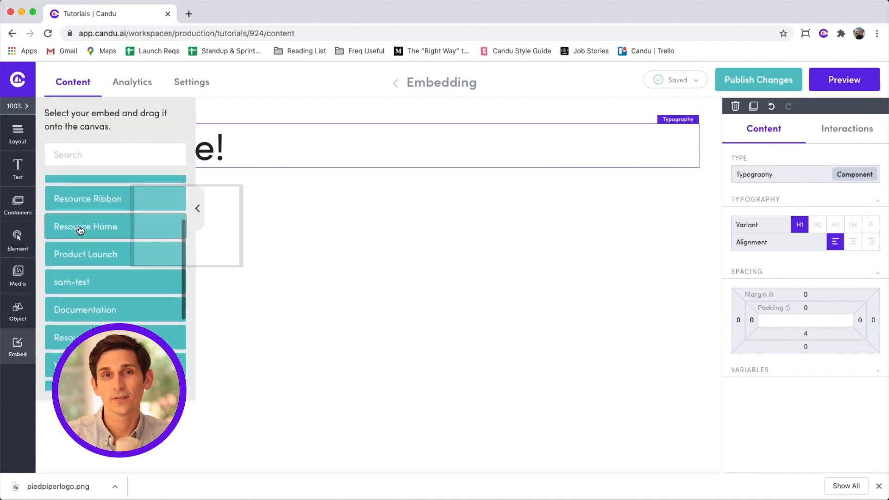
pyautogui.moveTo(76, 292); pyautogui.dragTo(208, 179)
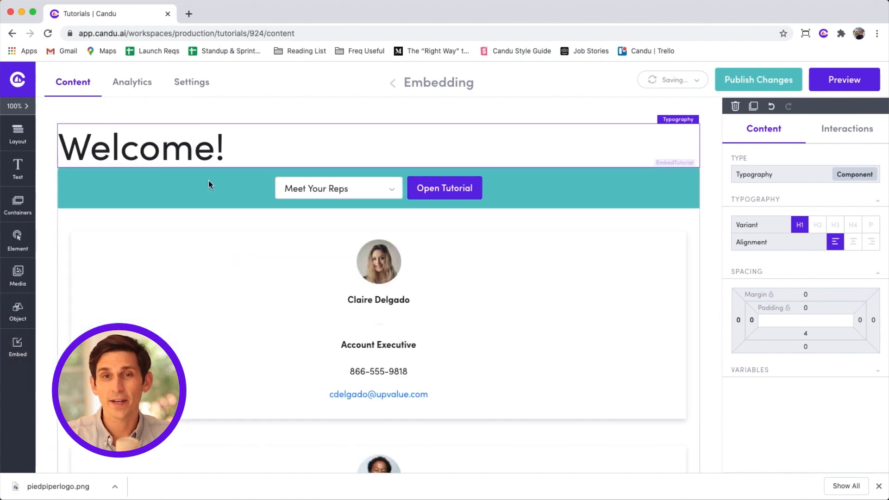
pyautogui.scroll(-5, 202, 250)
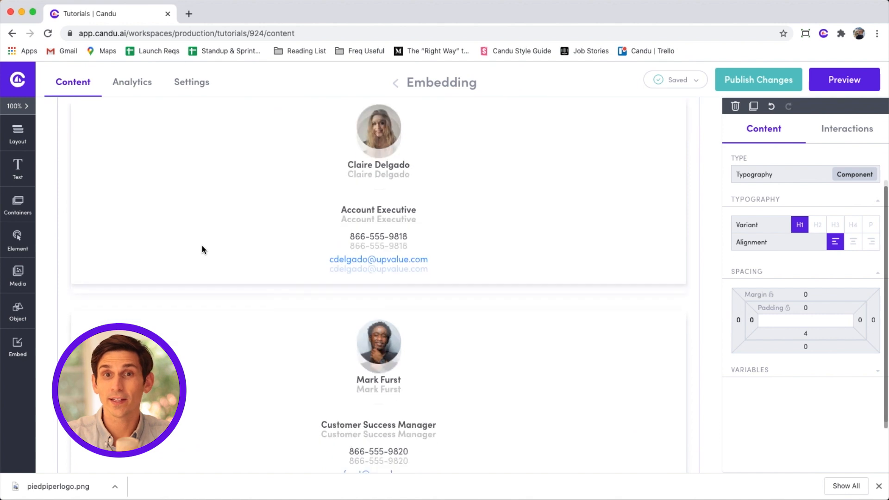
pyautogui.scroll(4, 202, 250)
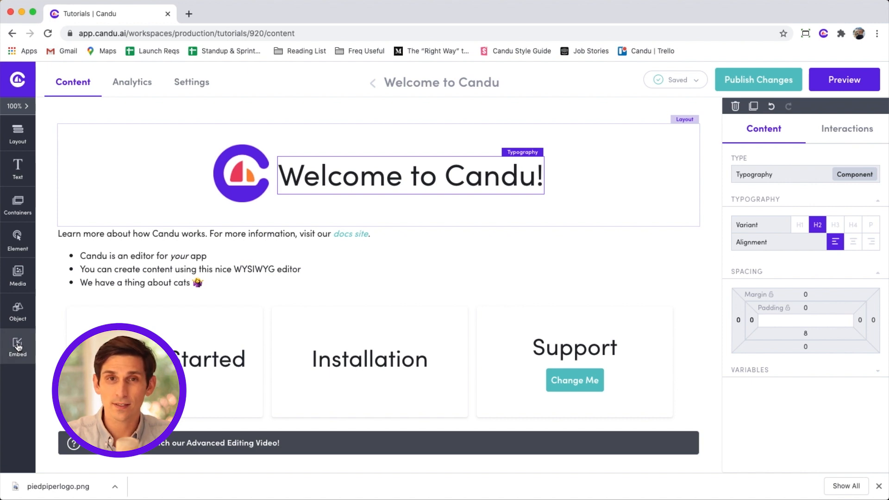
# Embed Meet Your Reps under the intro bullet list and open that tutorial for editing.
pyautogui.click(18, 347)
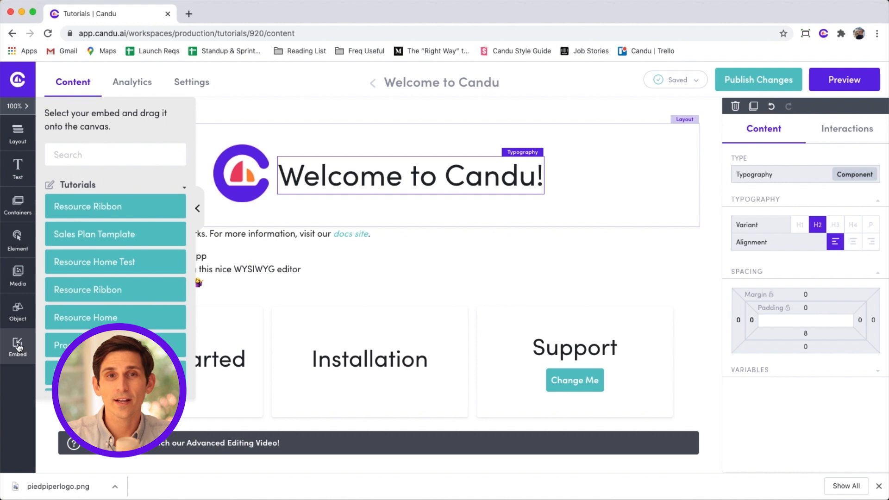
pyautogui.scroll(-6, 74, 209)
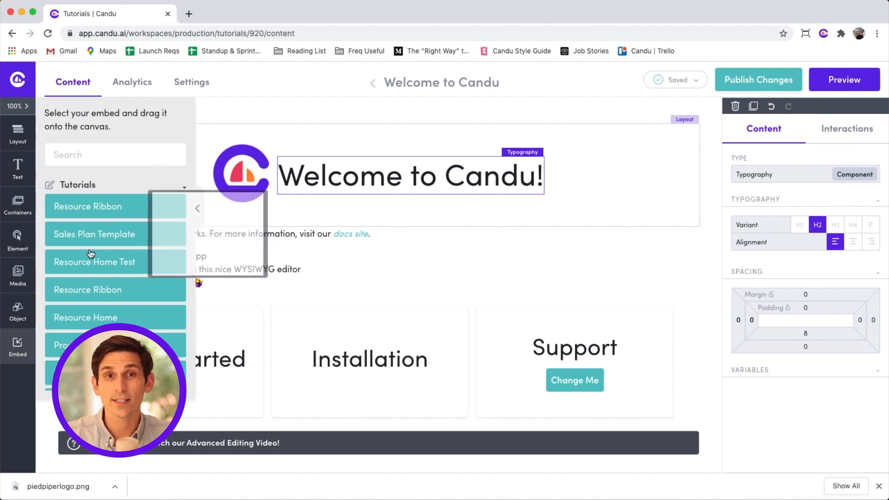
pyautogui.moveTo(76, 198); pyautogui.dragTo(246, 297)
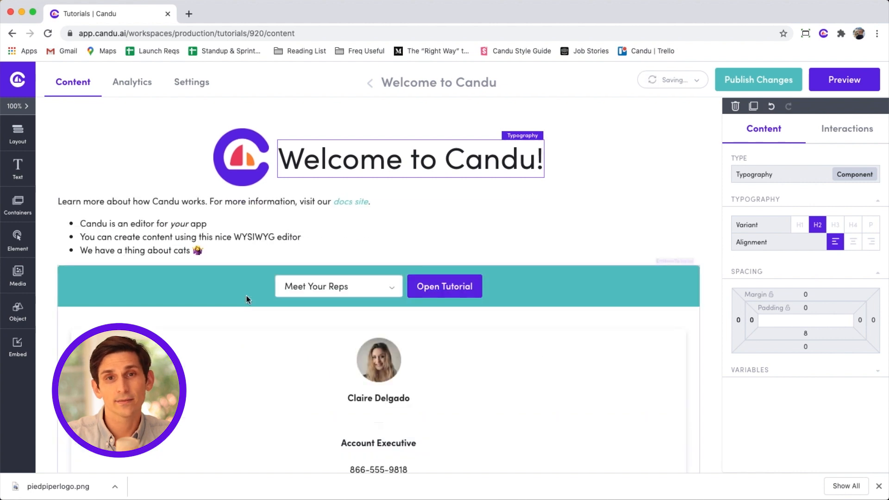
pyautogui.scroll(-3, 254, 296)
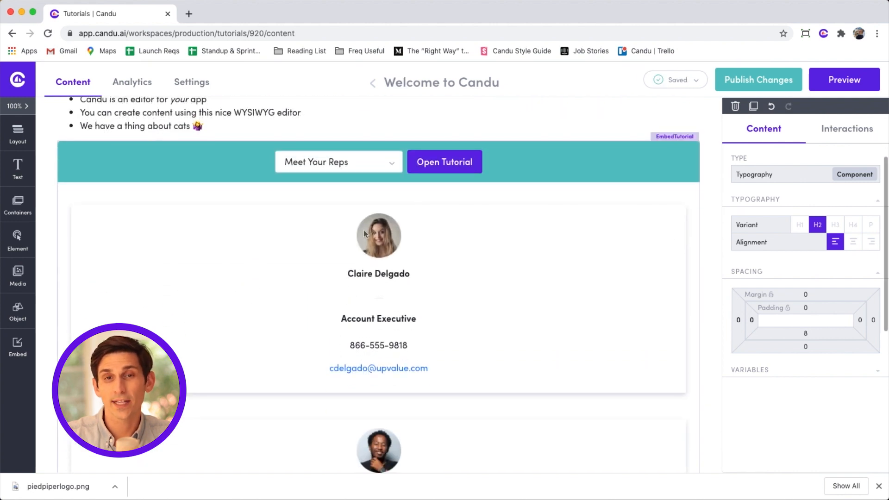
pyautogui.click(441, 162)
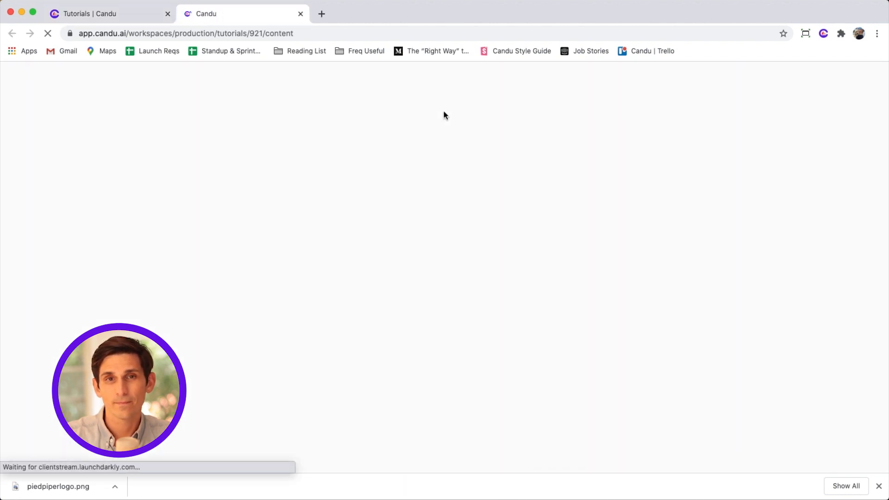
# Replace the second rep's photo with the new headshot from Media Library, sized in px.
pyautogui.scroll(-2, 361, 232)
pyautogui.click(377, 286)
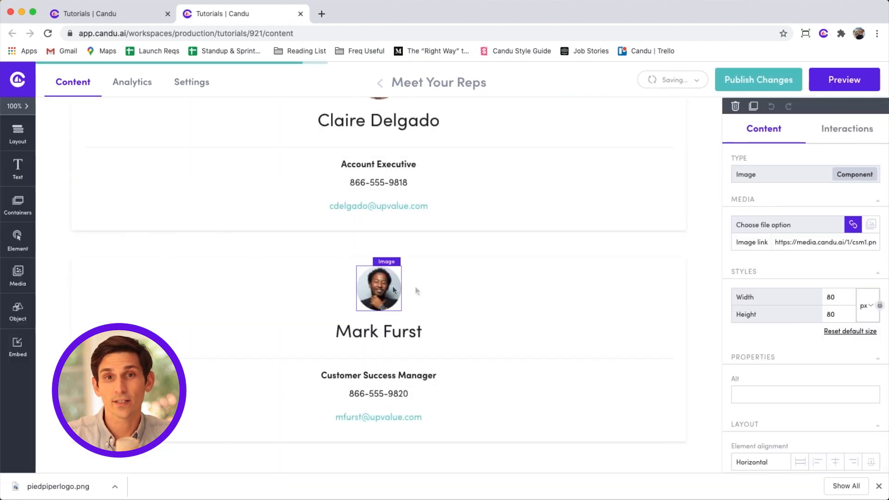
pyautogui.click(871, 226)
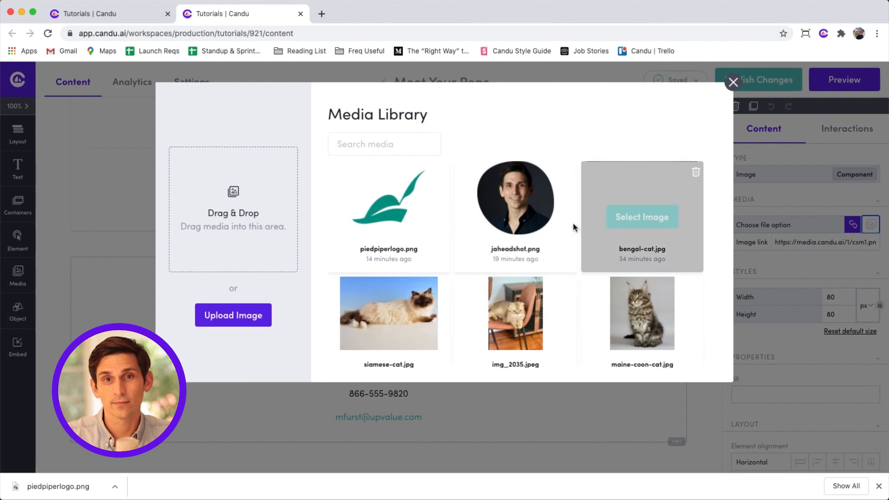
pyautogui.click(512, 223)
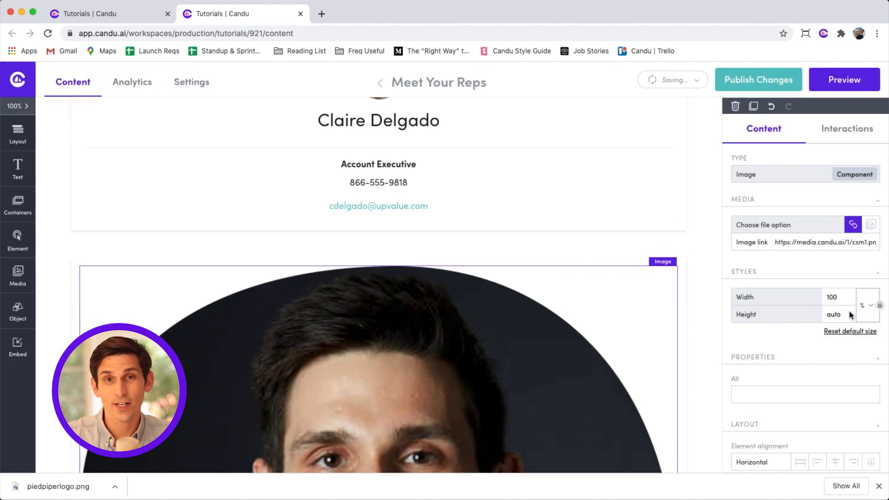
pyautogui.click(867, 330)
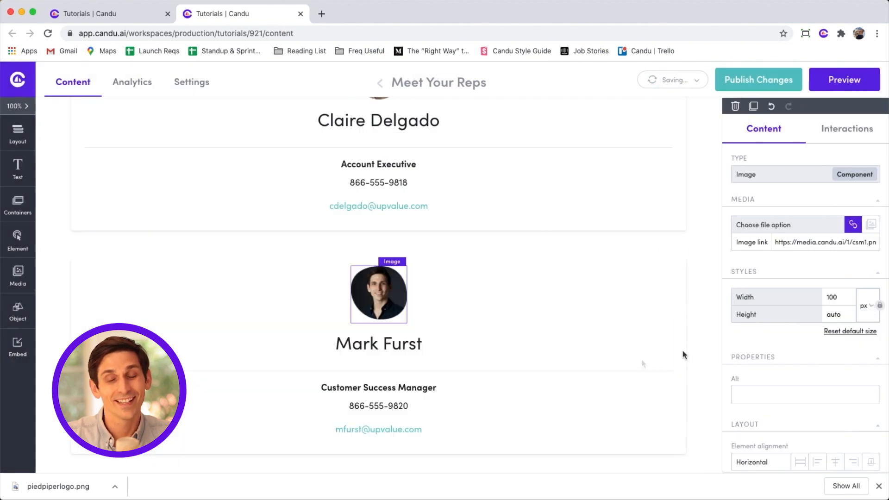
# Change the second rep's name and set the title 'Co-founder and current narrator :)'.
pyautogui.click(360, 343)
pyautogui.doubleClick(360, 343)
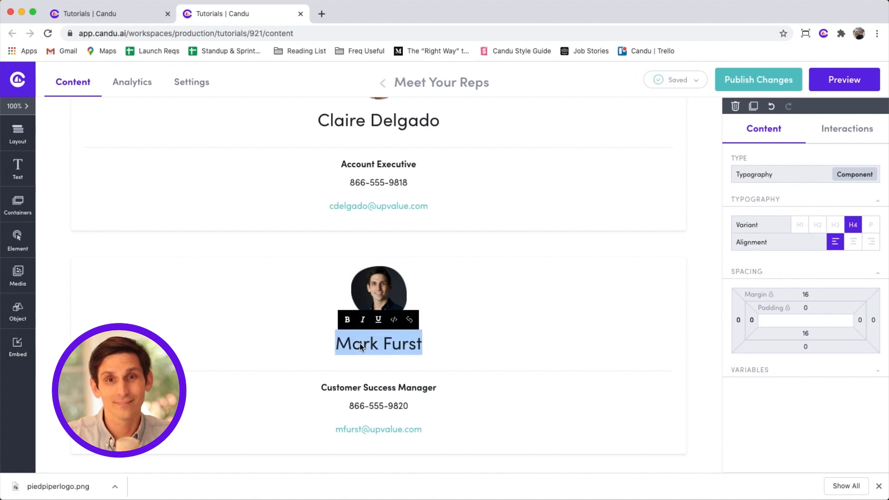
pyautogui.write('Jonathan')
pyautogui.click(347, 413)
pyautogui.doubleClick(348, 412)
pyautogui.write('Co-founder and current narrator')
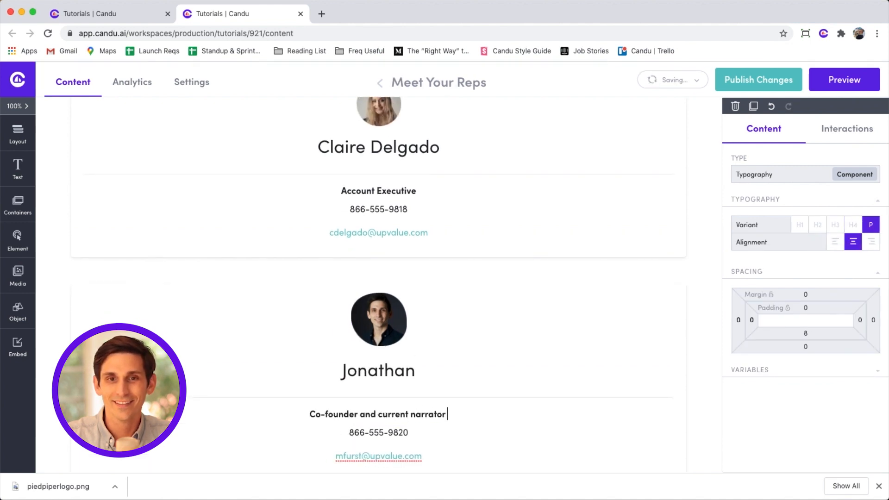
pyautogui.write(' :)')
# Delete the second rep's phone number and email lines.
pyautogui.click(419, 437)
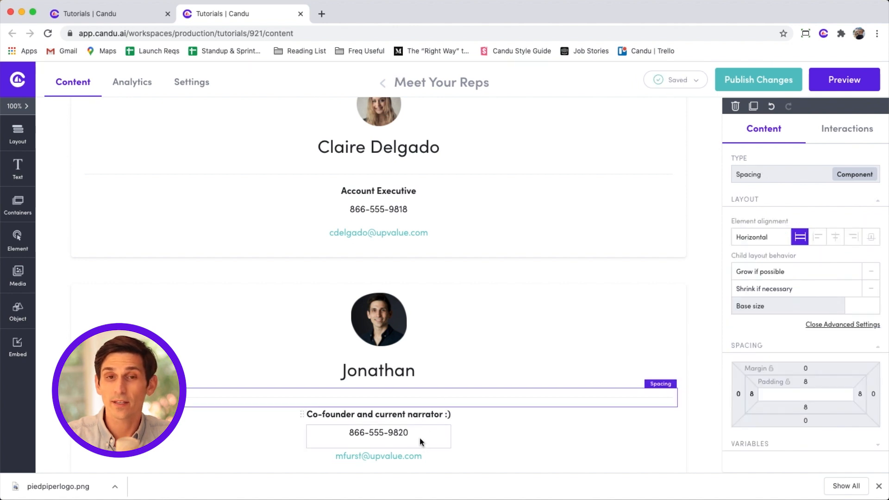
pyautogui.press('BackSpace')
pyautogui.click(430, 443)
pyautogui.press('BackSpace')
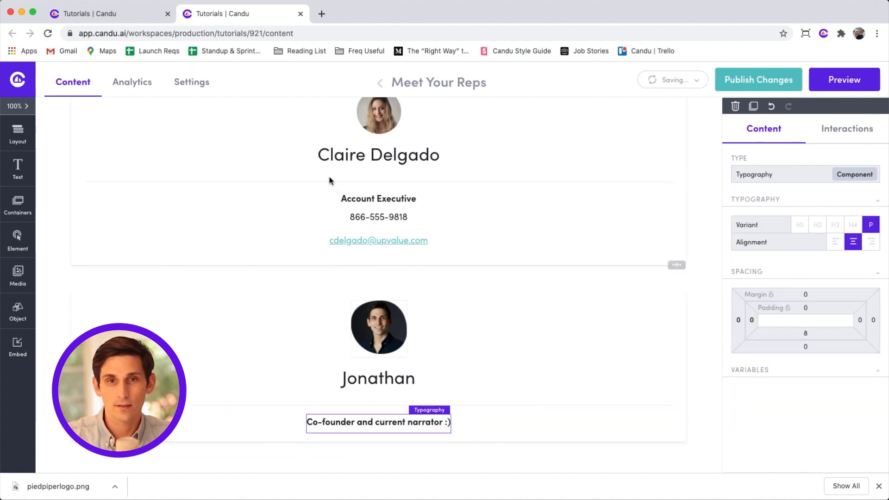
pyautogui.click(138, 15)
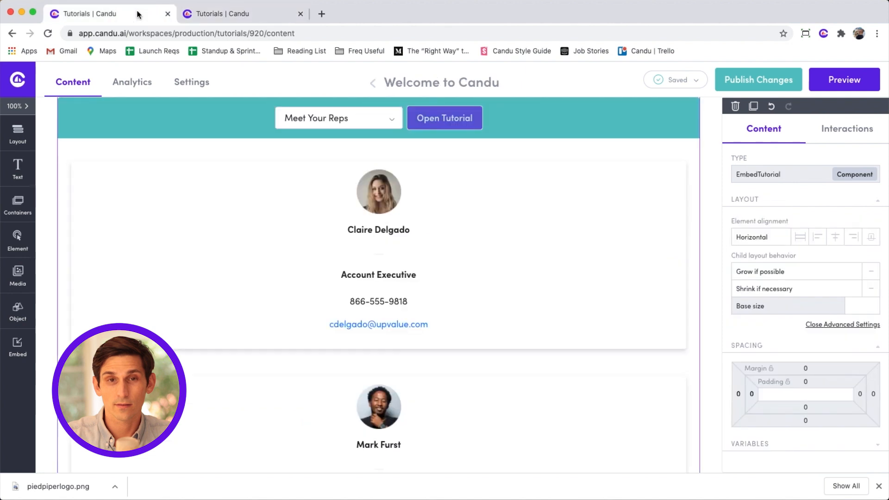
# Reload Welcome to Candu and check the embedded Meet Your Reps shows the updated narrator card.
pyautogui.click(48, 34)
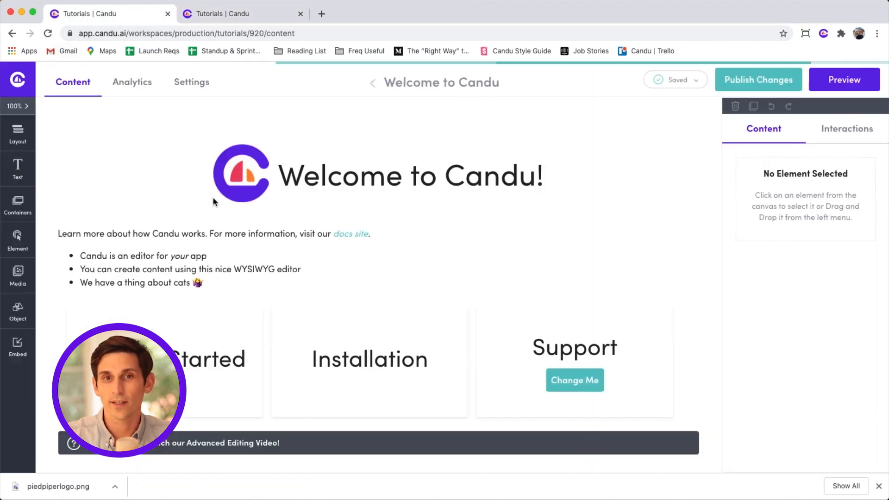
pyautogui.scroll(-8, 213, 202)
pyautogui.scroll(-1, 213, 198)
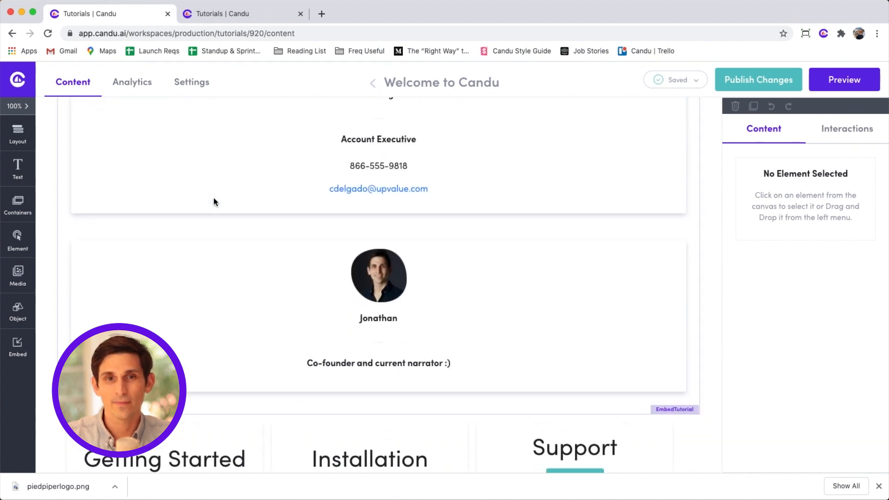
pyautogui.scroll(-4, 213, 198)
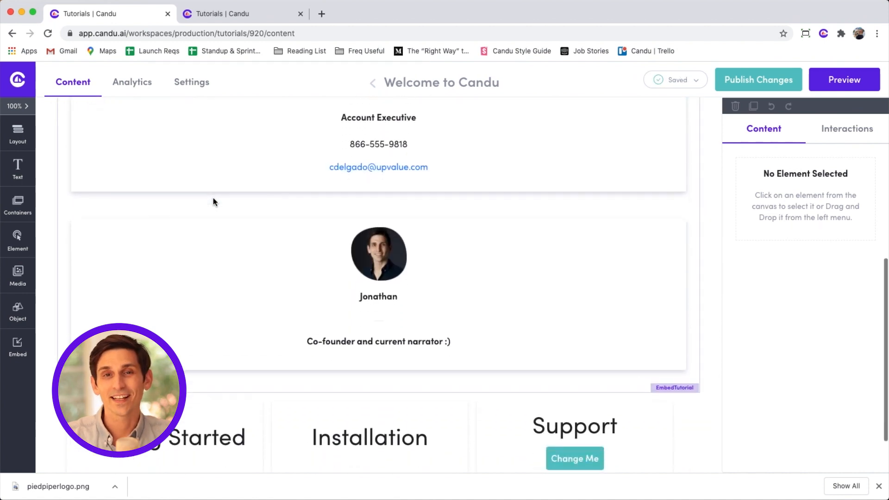
pyautogui.click(29, 346)
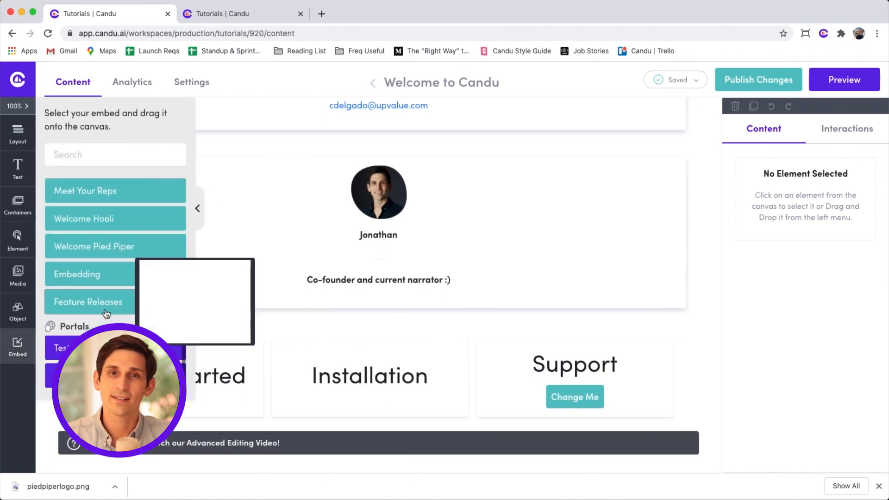
# Embed the Feature Releases tutorial at the page bottom, below the cards, and select it.
pyautogui.moveTo(105, 308); pyautogui.dragTo(194, 443)
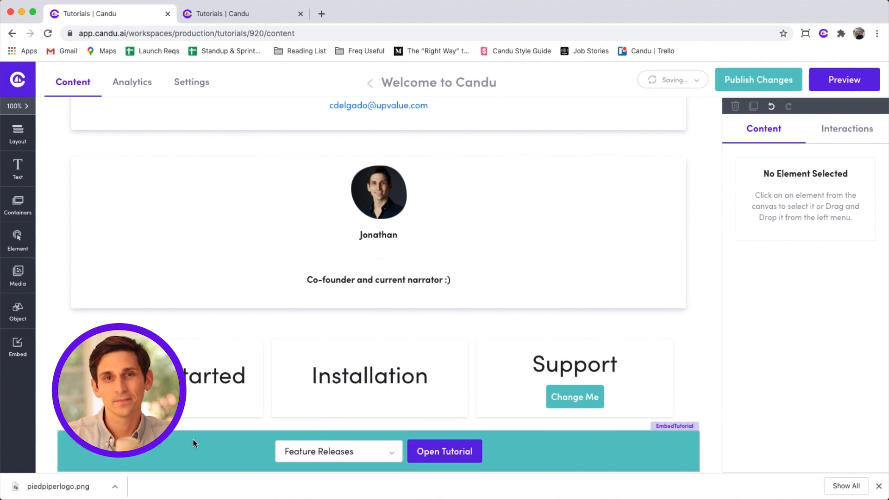
pyautogui.scroll(-3, 193, 440)
pyautogui.scroll(-8, 192, 443)
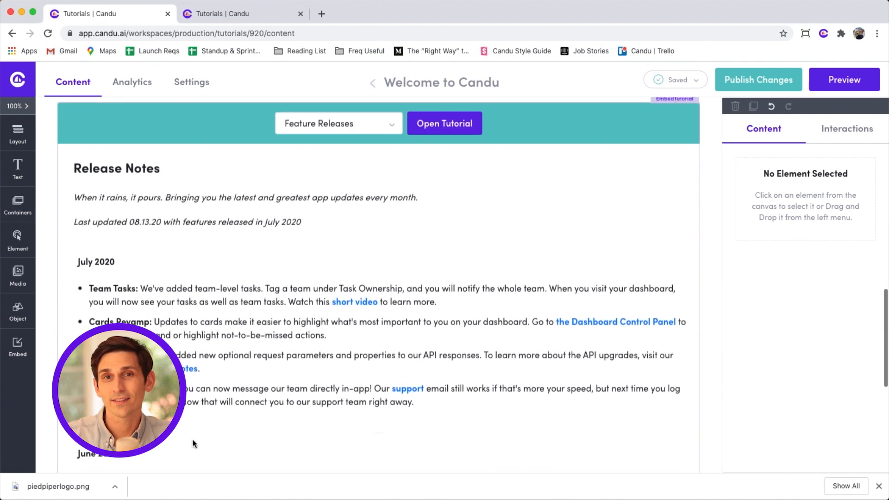
pyautogui.scroll(3, 193, 443)
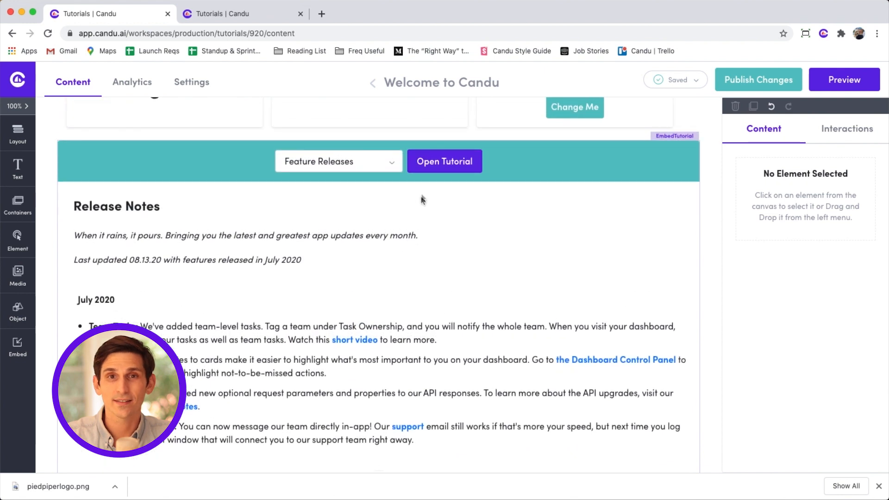
pyautogui.click(425, 172)
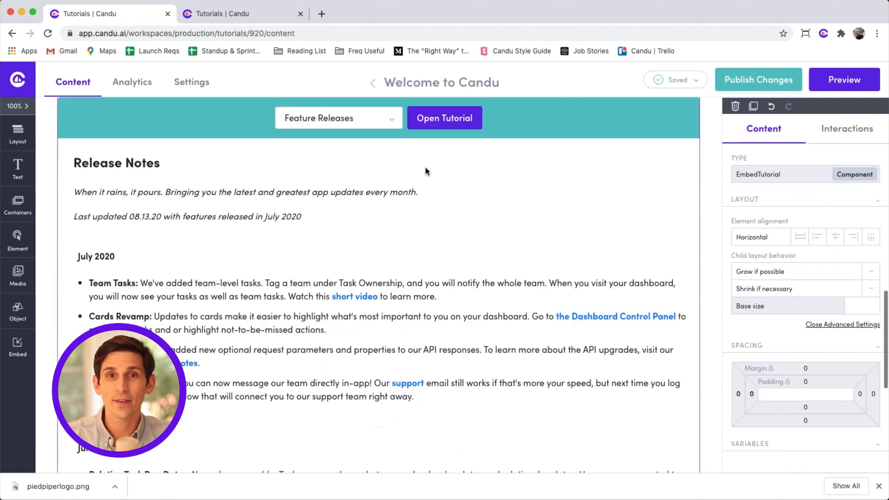
# In Feature Releases, duplicate the July 2020 heading, bullet list and spacer.
pyautogui.click(424, 123)
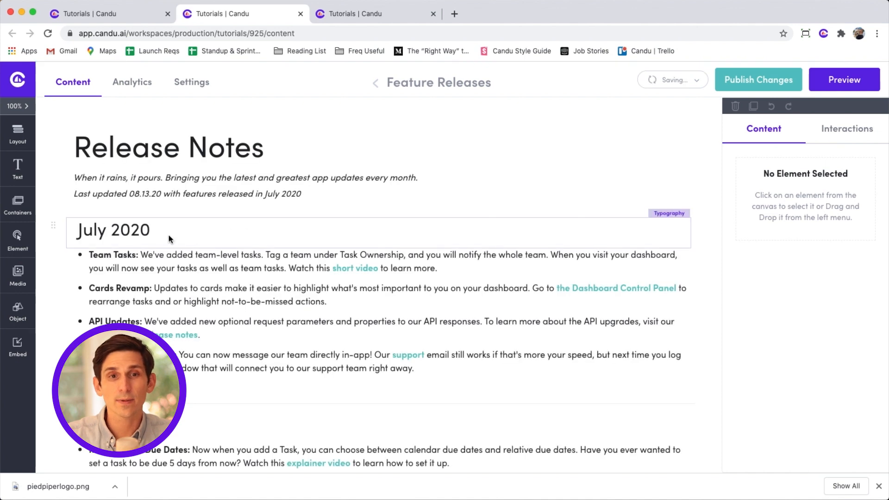
pyautogui.click(168, 234)
pyautogui.click(256, 388)
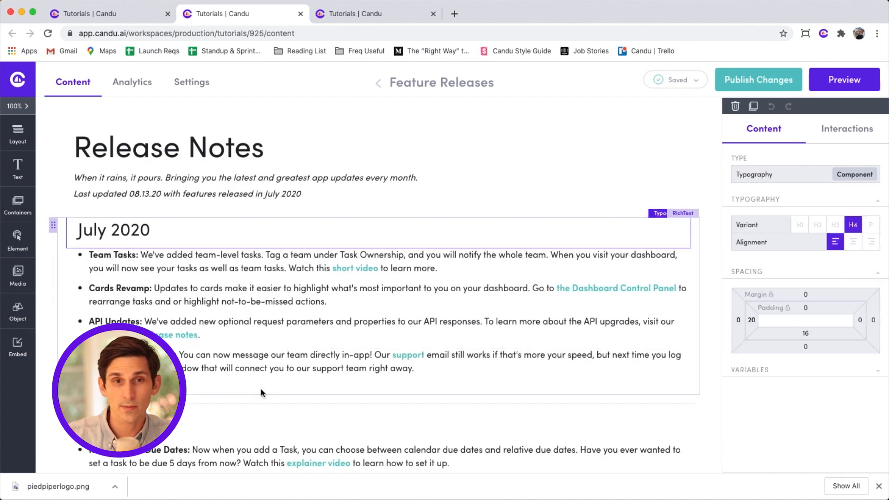
pyautogui.click(274, 410)
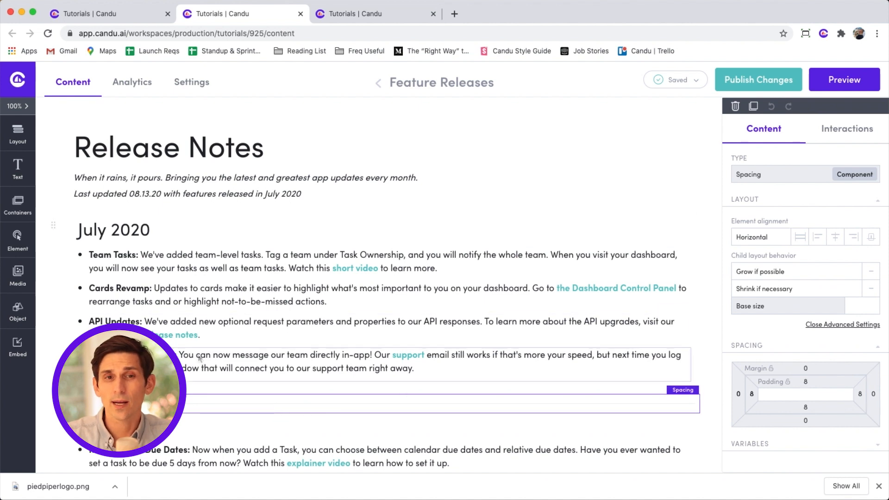
pyautogui.keyDown('shift'); pyautogui.click(73, 277); pyautogui.keyUp('shift')
pyautogui.keyDown('shift'); pyautogui.click(80, 229); pyautogui.keyUp('shift')
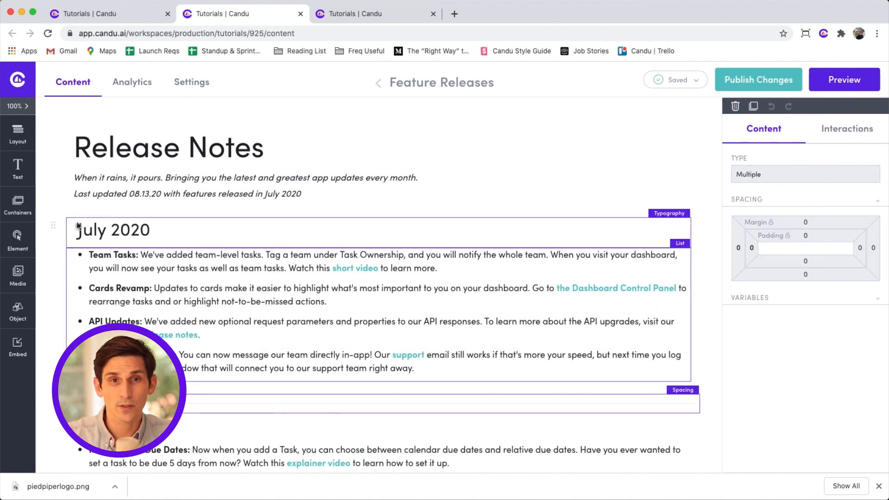
pyautogui.click(753, 106)
# Rename the top copy to August 2020 and add the bullet 'NEW AWESOME FEATURES!'.
pyautogui.click(113, 232)
pyautogui.doubleClick(90, 231)
pyautogui.write('August')
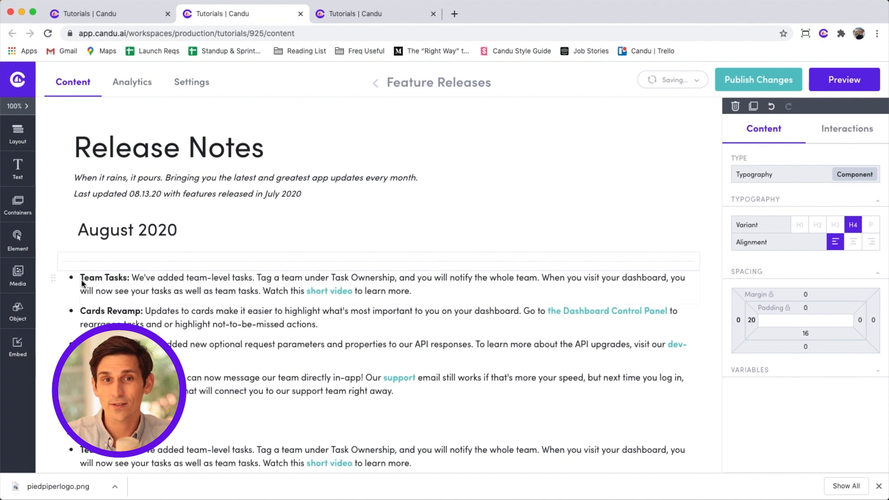
pyautogui.click(82, 281)
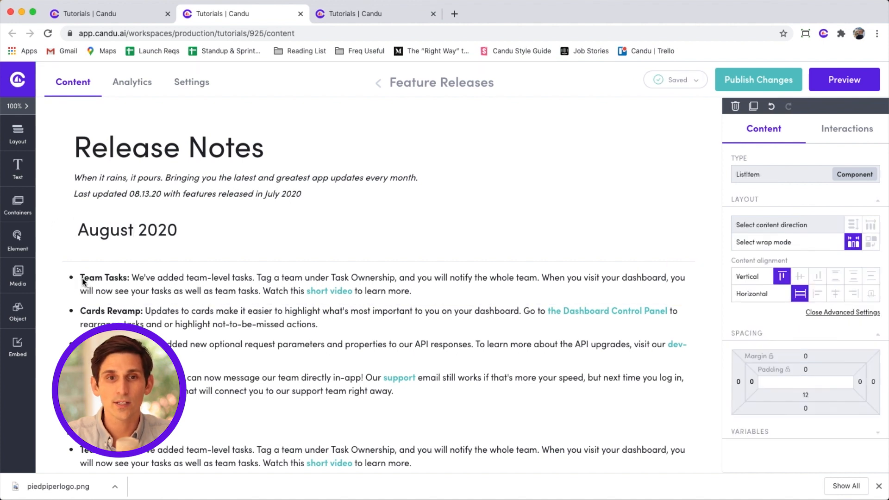
pyautogui.press('Return')
pyautogui.write('NEW AWESOME FE')
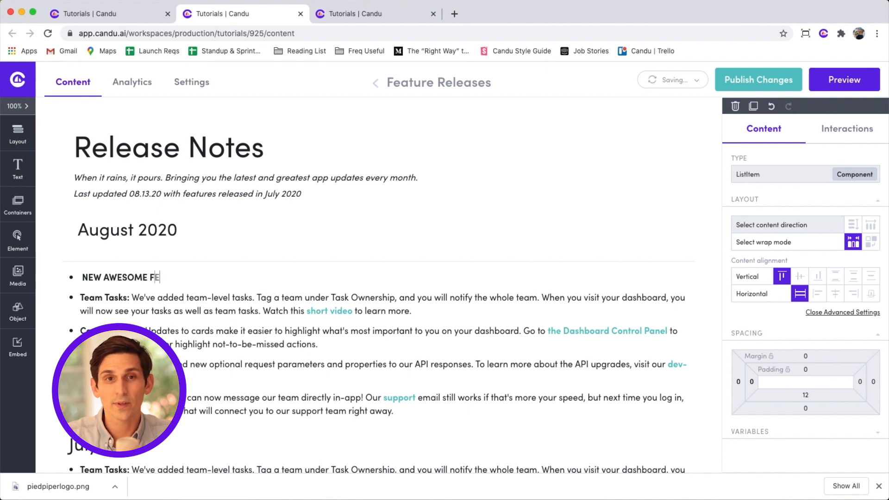
pyautogui.write('ATURES!')
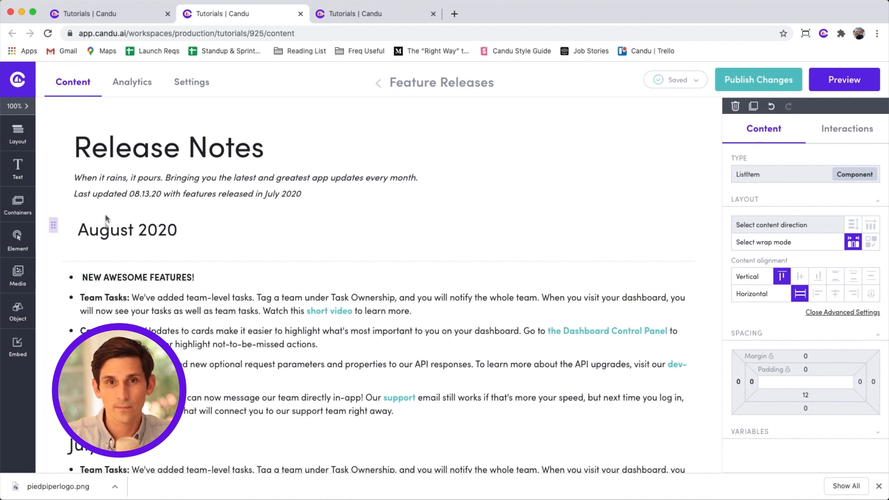
pyautogui.click(107, 18)
# Embed the Custom Welcome portal directly under the Welcome to Candu! heading.
pyautogui.scroll(10, 139, 165)
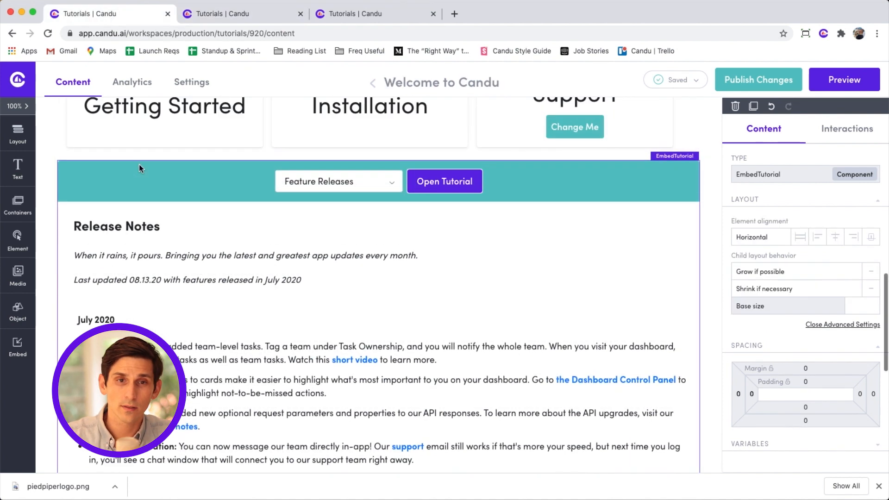
pyautogui.scroll(10, 139, 167)
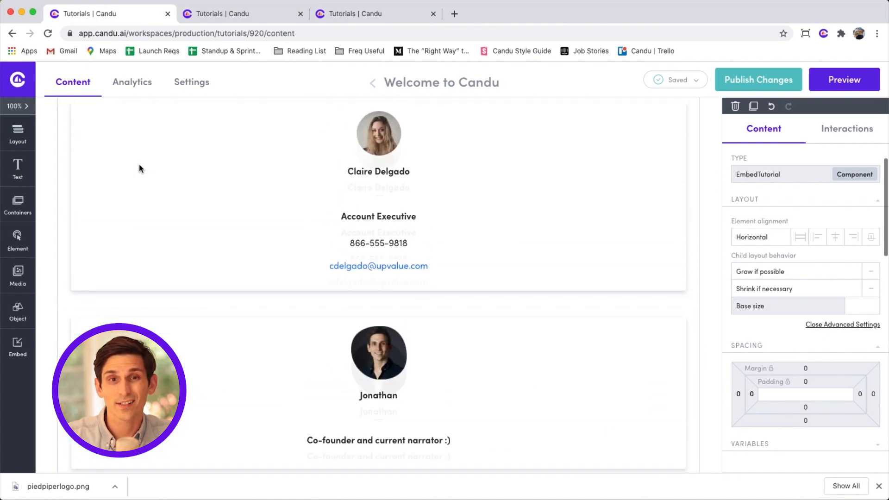
pyautogui.click(26, 344)
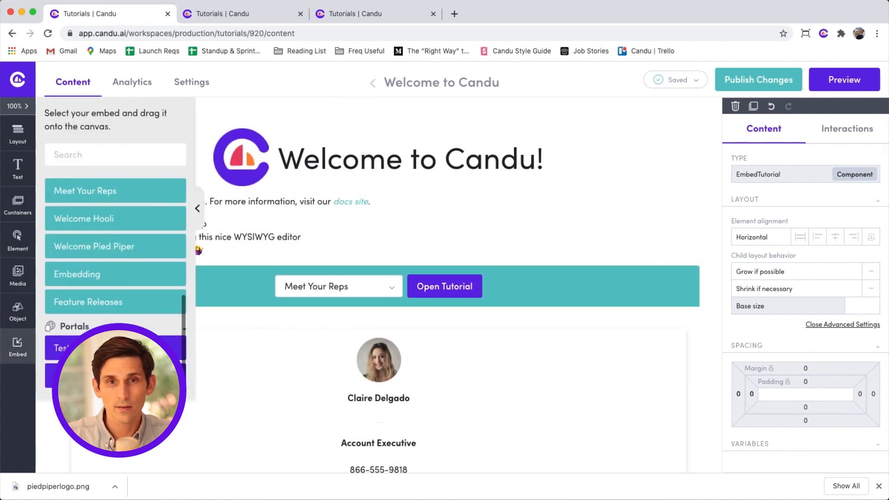
pyautogui.moveTo(180, 375); pyautogui.dragTo(268, 195)
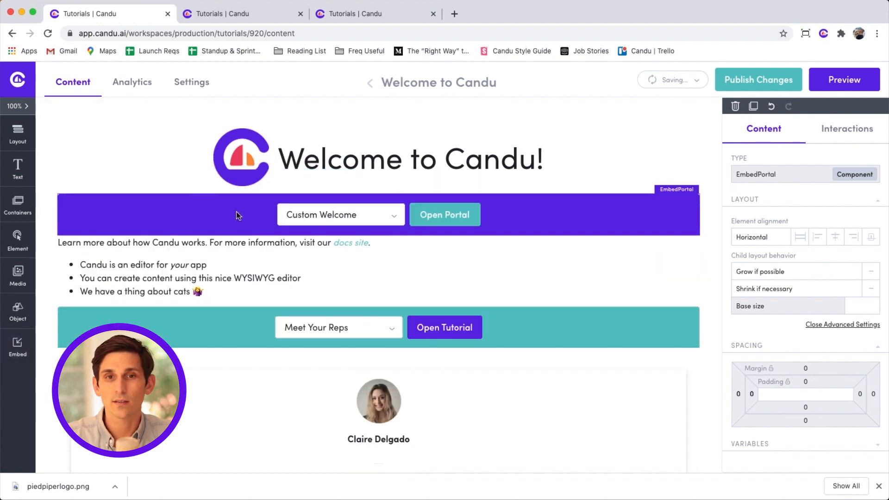
# Open the Custom Welcome portal and Welcome Hooli, then publish Welcome to Candu's changes.
pyautogui.click(437, 217)
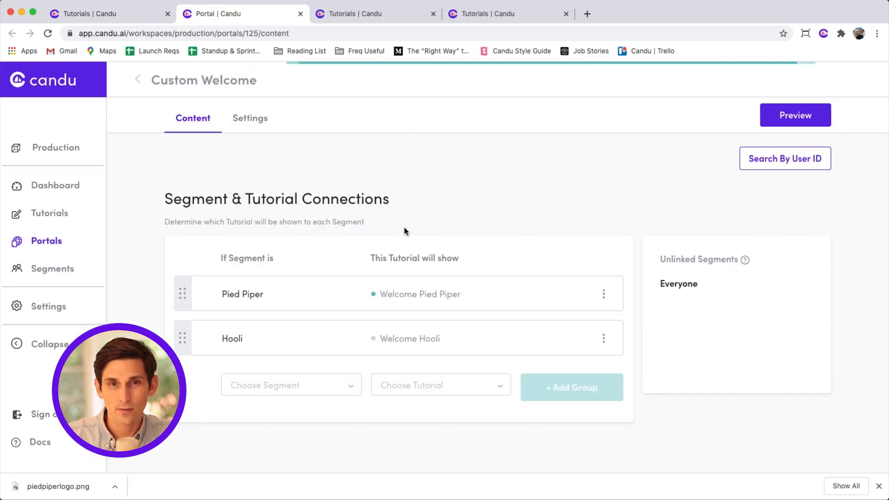
pyautogui.click(412, 340)
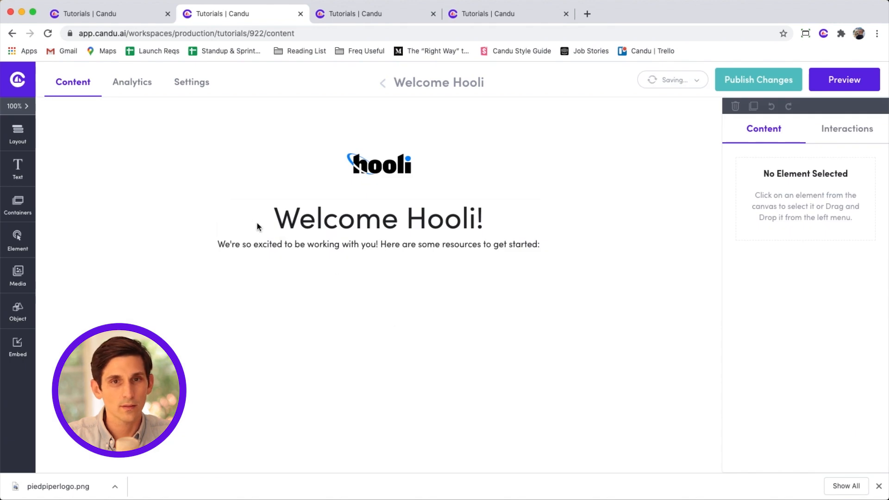
pyautogui.click(118, 14)
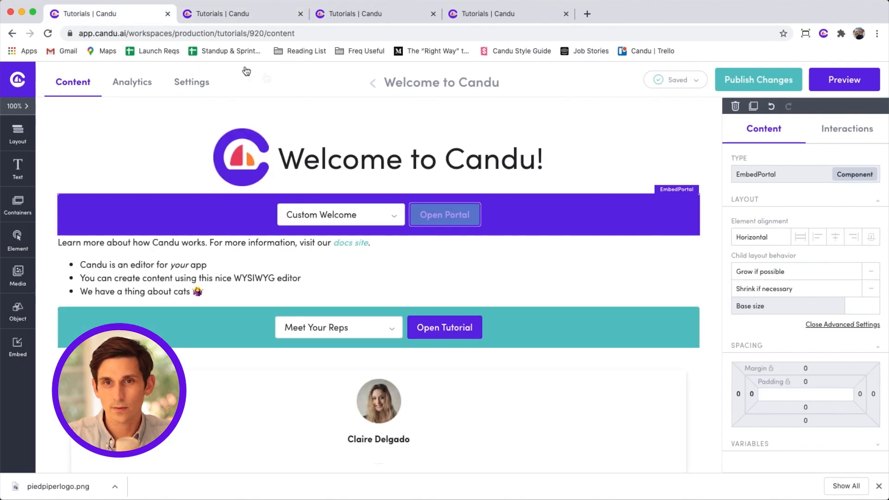
pyautogui.click(759, 83)
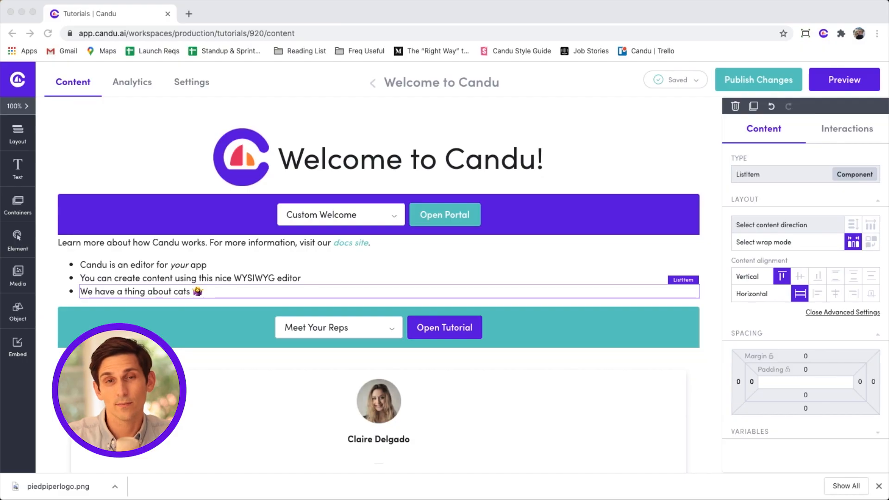
# Select the three-card layout block below the intro list and delete it.
pyautogui.click(157, 159)
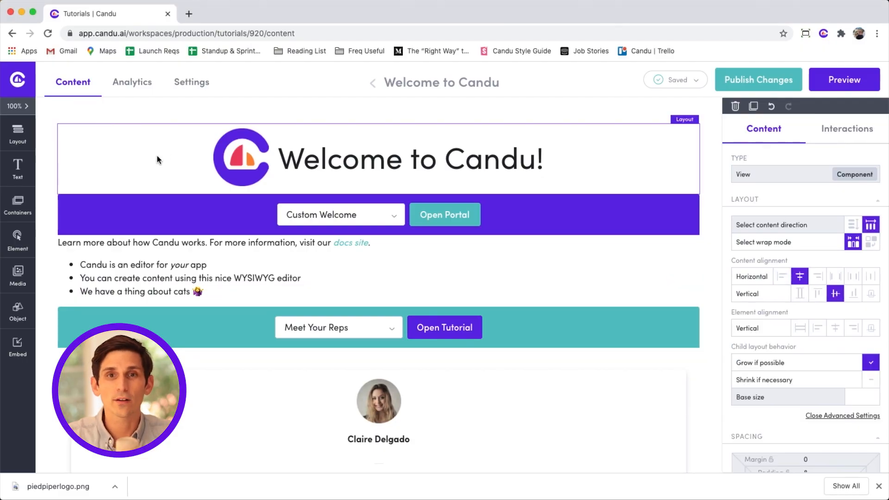
pyautogui.press('Tab')
pyautogui.press('Tab')
pyautogui.press('Tab')
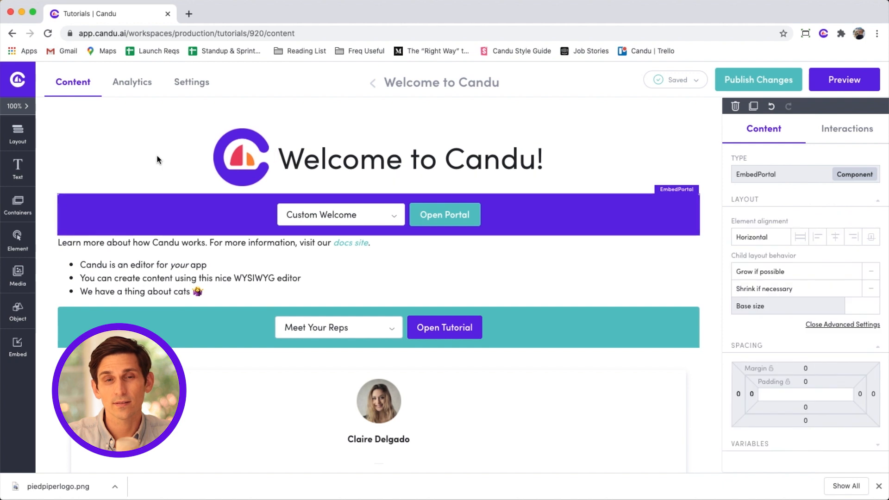
pyautogui.press('Tab')
pyautogui.press('Tab')
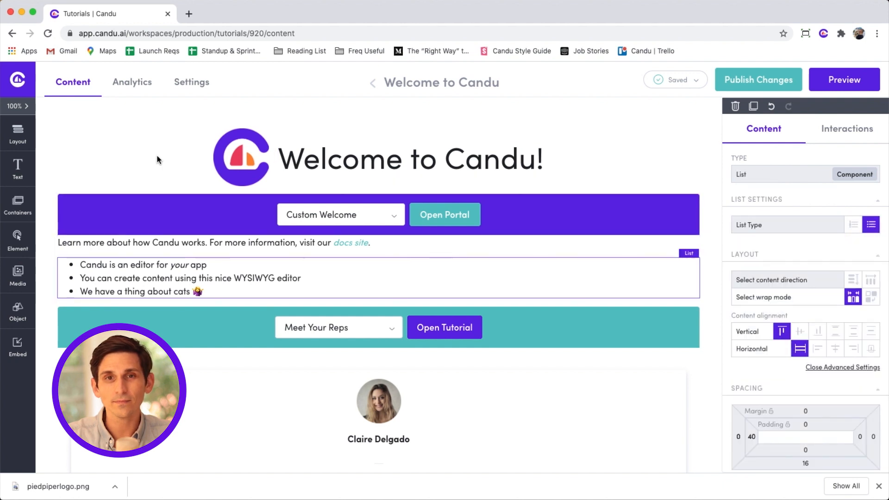
pyautogui.press('Tab')
pyautogui.press('Tab')
pyautogui.press('Tab')
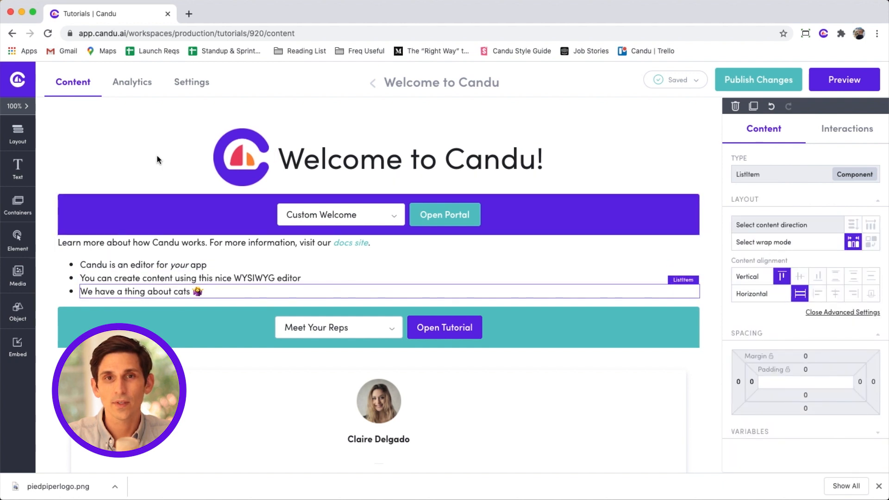
pyautogui.press('Tab')
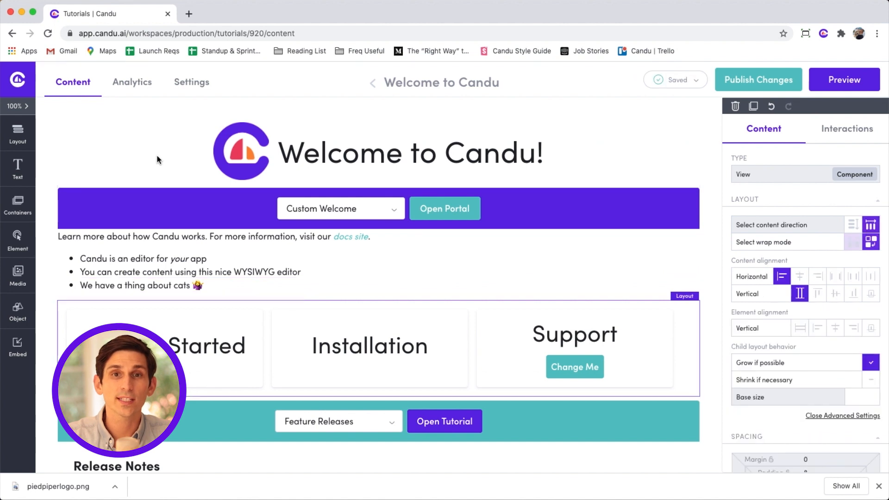
pyautogui.press('Tab')
pyautogui.press('Delete')
pyautogui.hotkey('shift', 'Tab')
pyautogui.press('Tab')
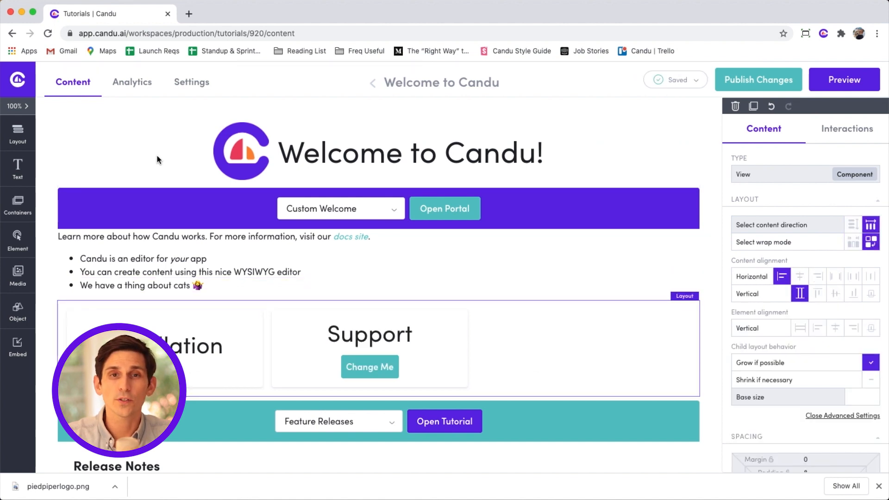
pyautogui.press('Delete')
# Select the whole intro list and duplicate its three bullet items.
pyautogui.hotkey('shift', 'Tab')
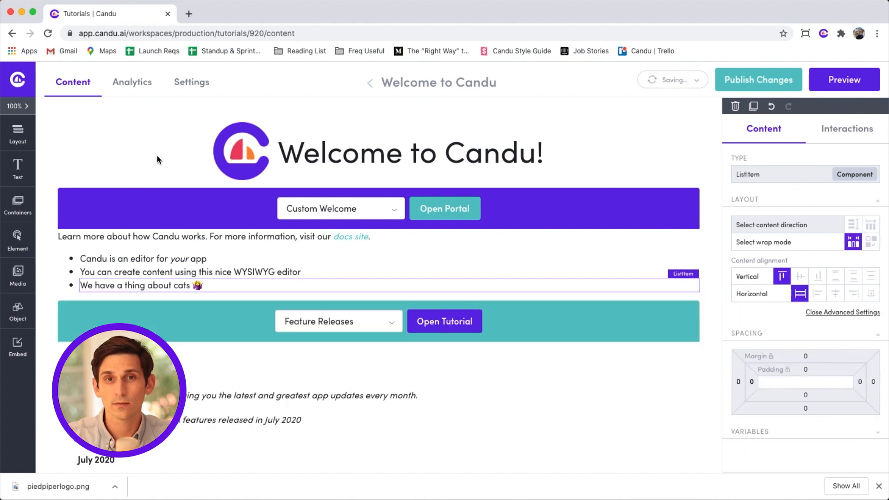
pyautogui.hotkey('shift', 'Tab')
pyautogui.hotkey('shift', 'Tab')
pyautogui.hotkey('shift', 'Tab')
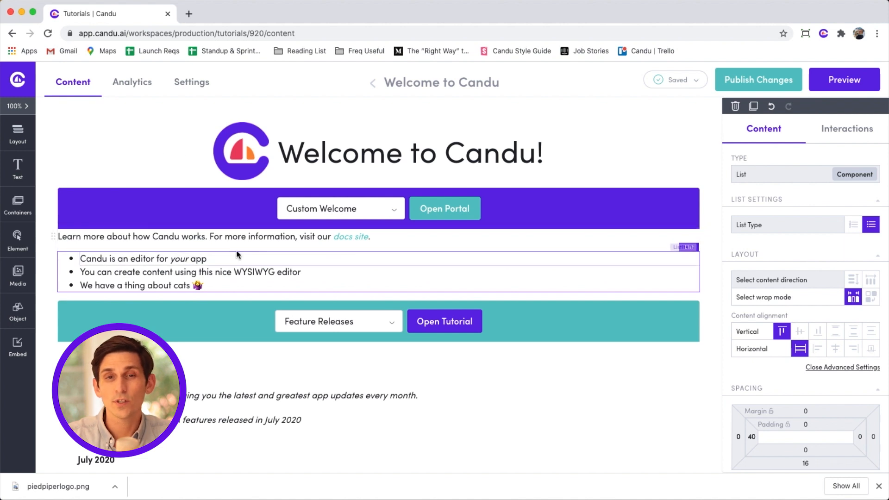
pyautogui.press('super+d')
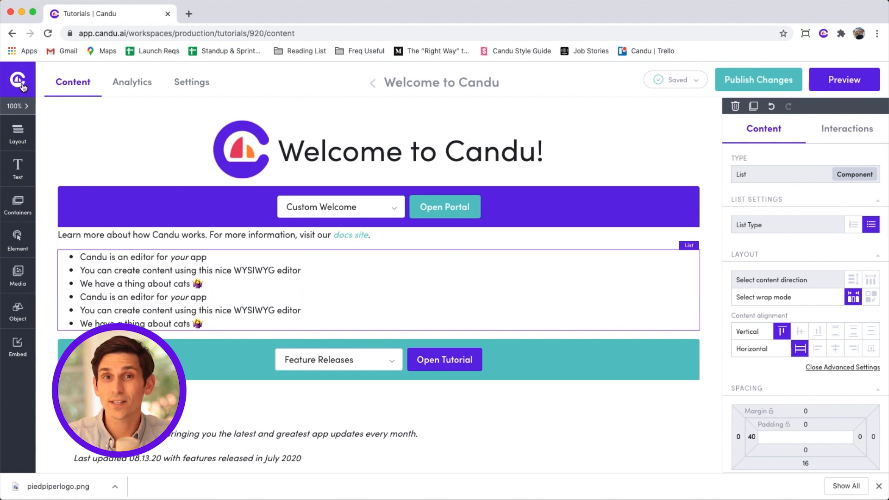
# Copy the rep's profile card from the Meet Your Reps tutorial.
pyautogui.moveTo(22, 87)
pyautogui.click(50, 213)
pyautogui.click(200, 273)
pyautogui.click(115, 159)
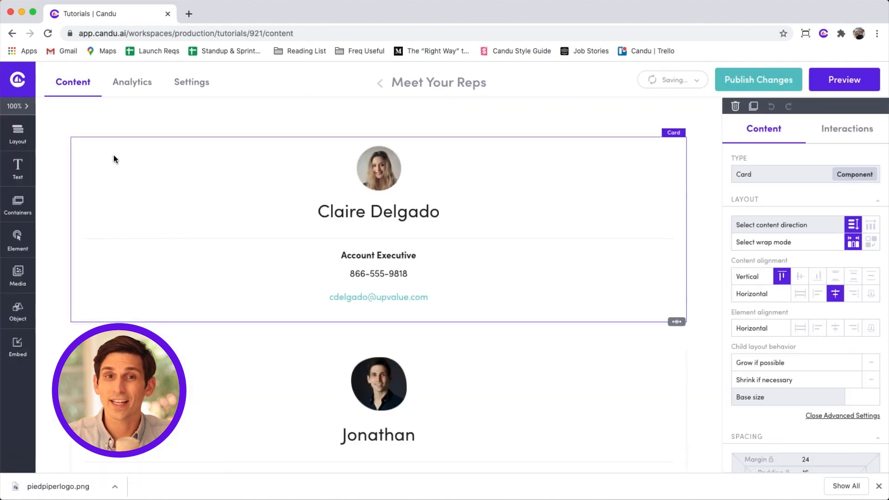
# Paste the rep card below the last intro bullet on Welcome to Candu.
pyautogui.moveTo(20, 90)
pyautogui.click(104, 213)
pyautogui.click(189, 223)
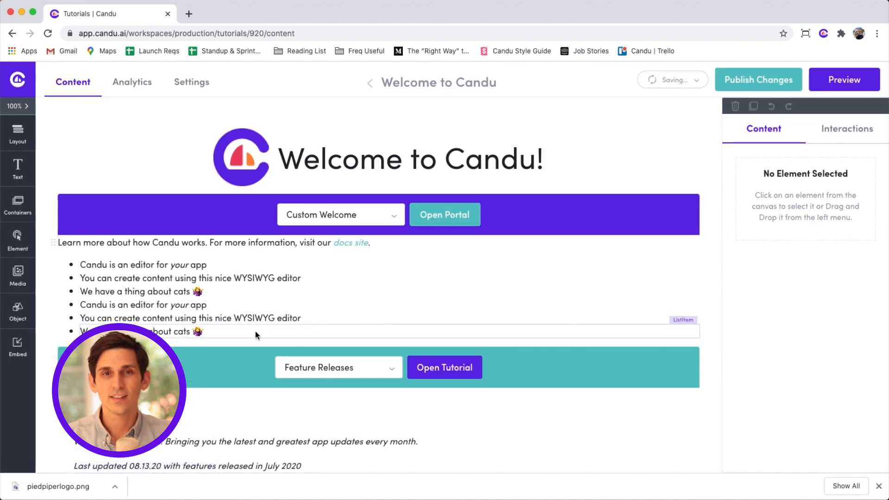
pyautogui.click(256, 333)
pyautogui.press('super+v')
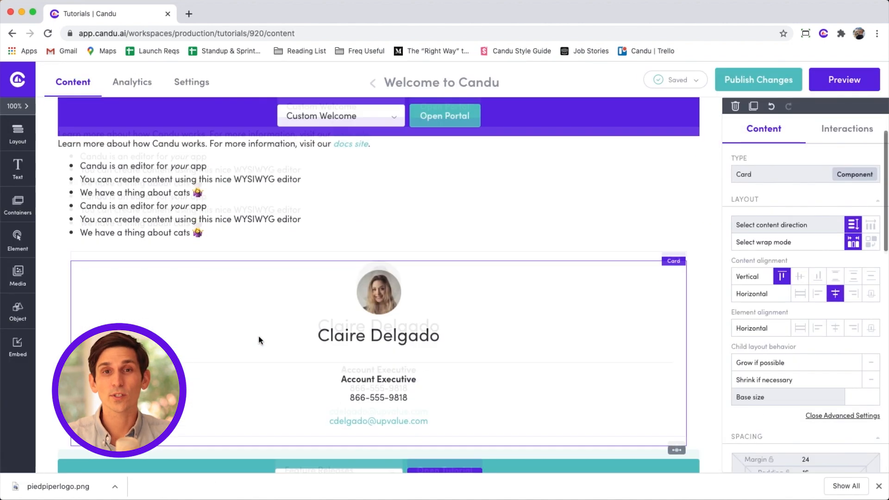
pyautogui.scroll(1, 258, 340)
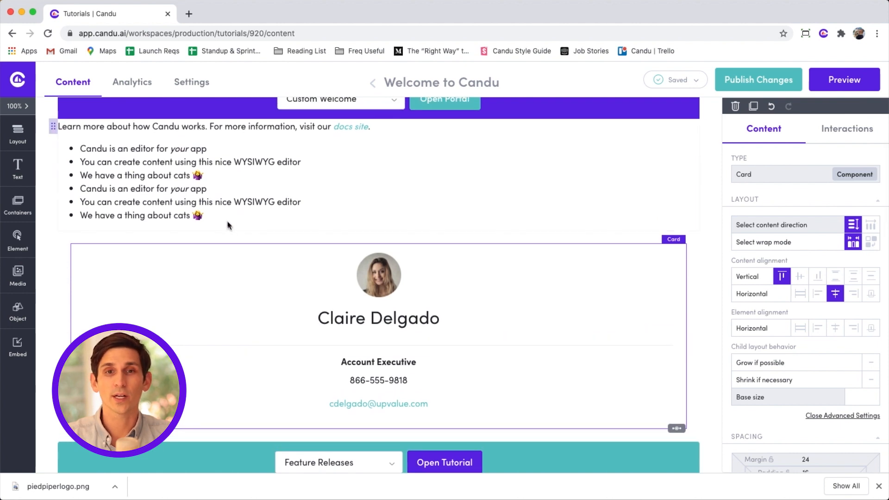
pyautogui.keyDown('shift'); pyautogui.click(222, 204); pyautogui.keyUp('shift')
pyautogui.keyDown('shift'); pyautogui.click(218, 190); pyautogui.keyUp('shift')
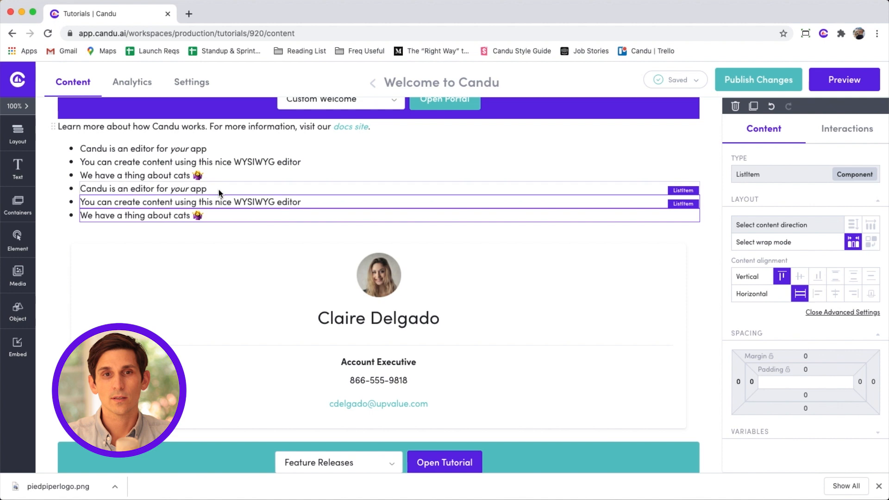
pyautogui.click(739, 382)
pyautogui.write('32')
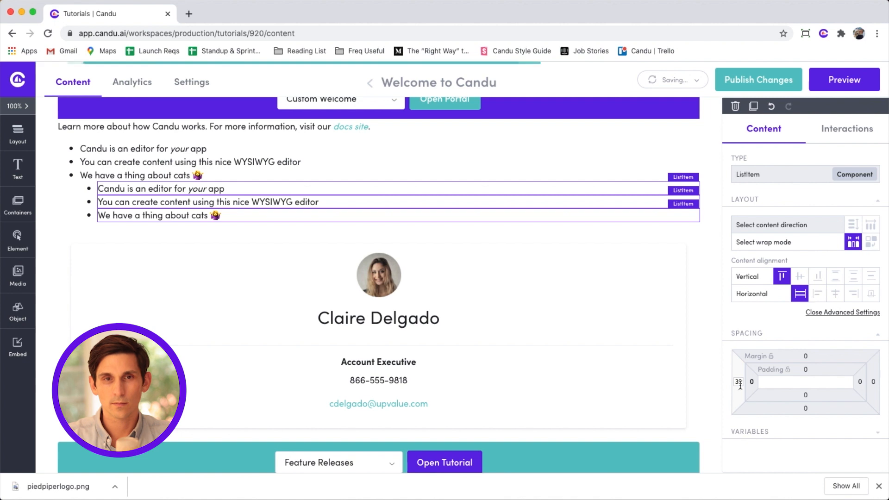
pyautogui.press('BackSpace')
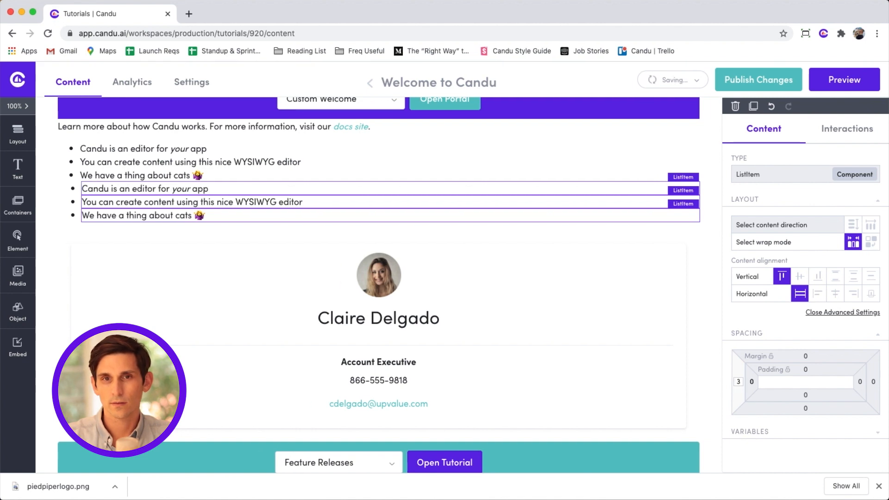
pyautogui.press('BackSpace')
pyautogui.click(507, 216)
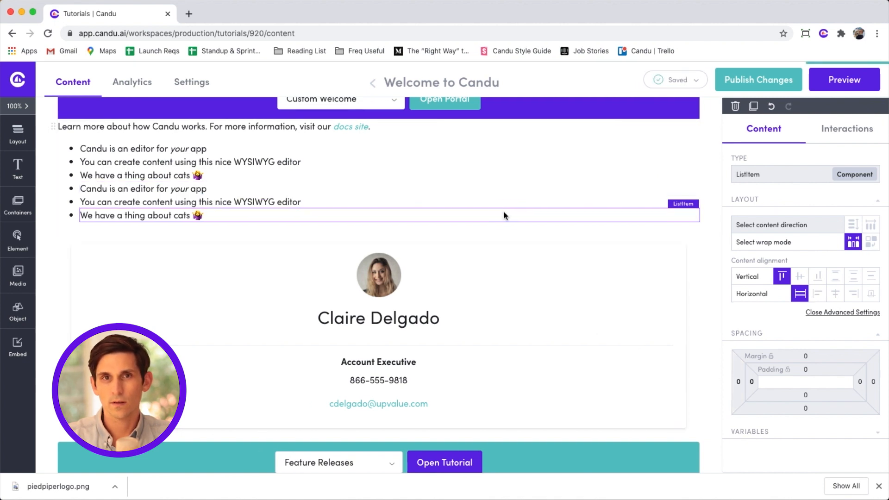
pyautogui.keyDown('shift'); pyautogui.click(489, 201); pyautogui.keyUp('shift')
pyautogui.keyDown('shift'); pyautogui.click(486, 188); pyautogui.keyUp('shift')
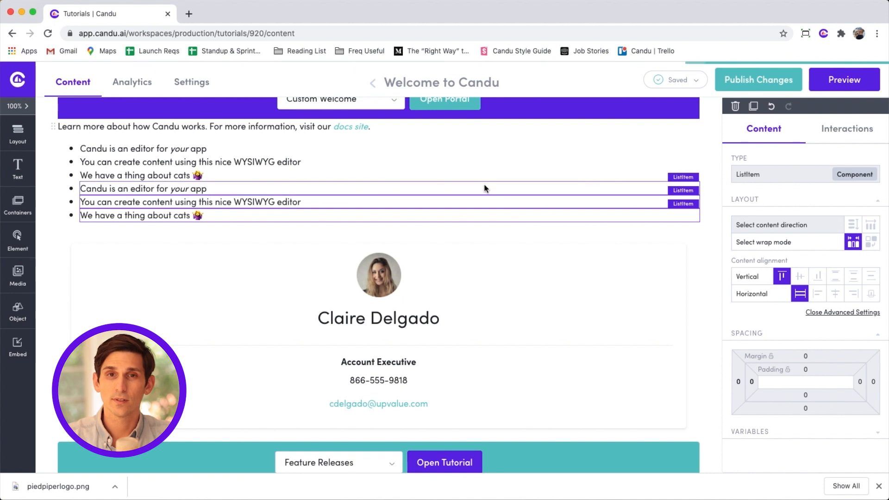
pyautogui.press('Delete')
pyautogui.click(488, 215)
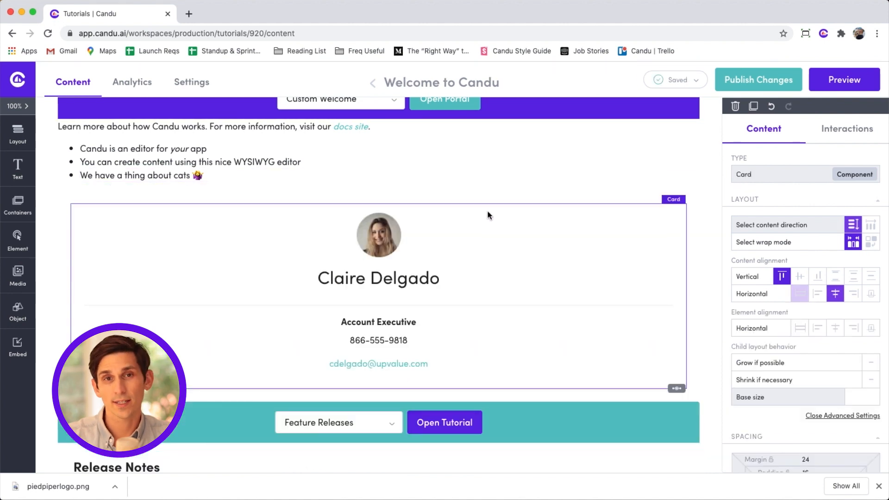
pyautogui.press('Delete')
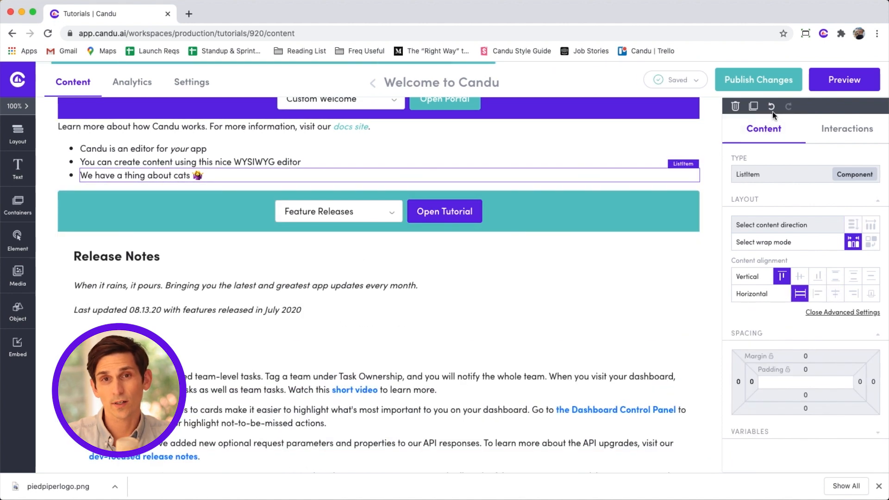
pyautogui.click(772, 107)
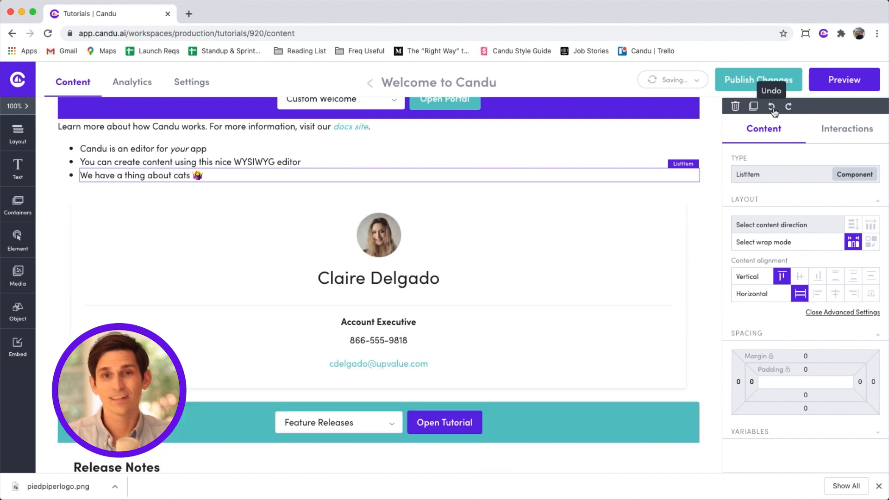
pyautogui.click(772, 108)
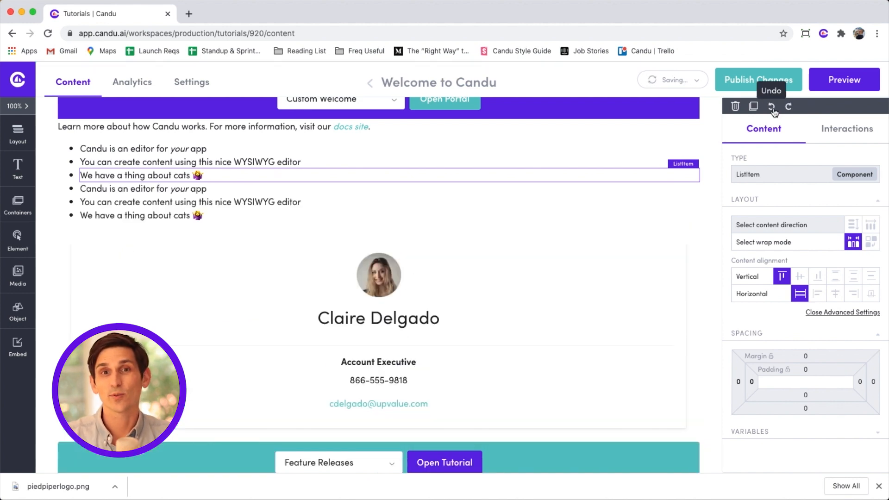